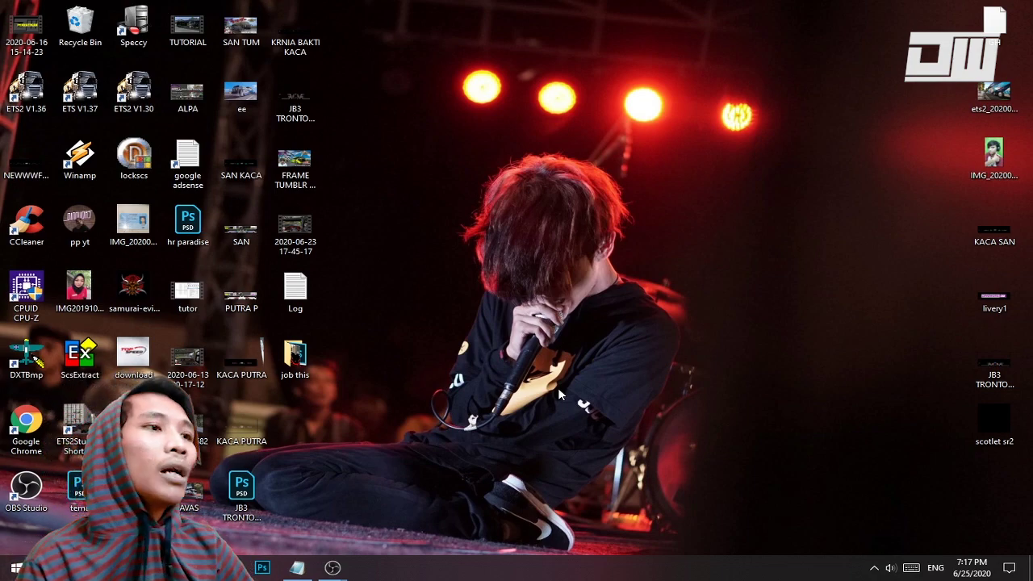
Step: Open the config file from the Euro Truck Simulator 2 folder in Documents, after checking the Log note
click(304, 572)
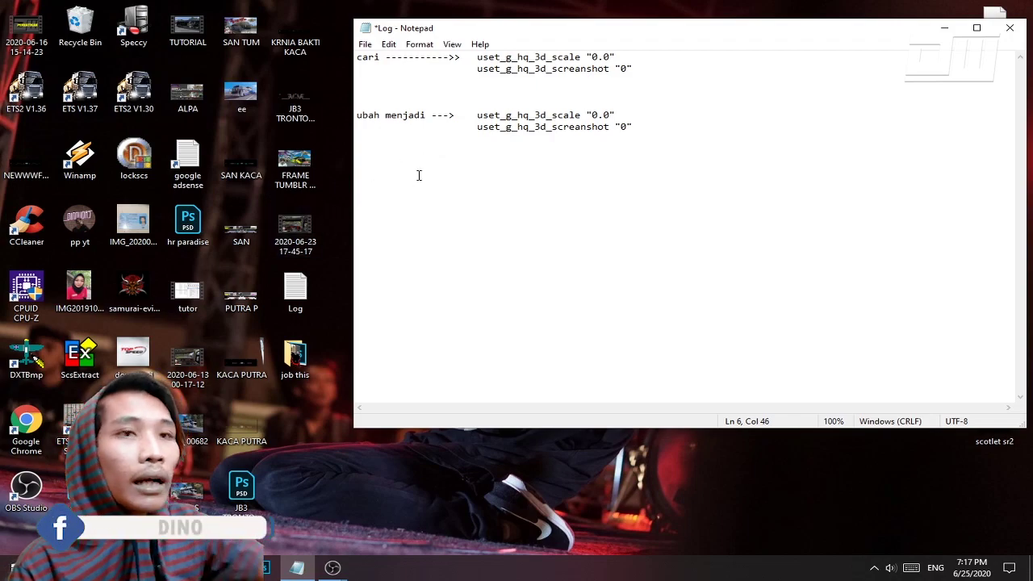
click(944, 28)
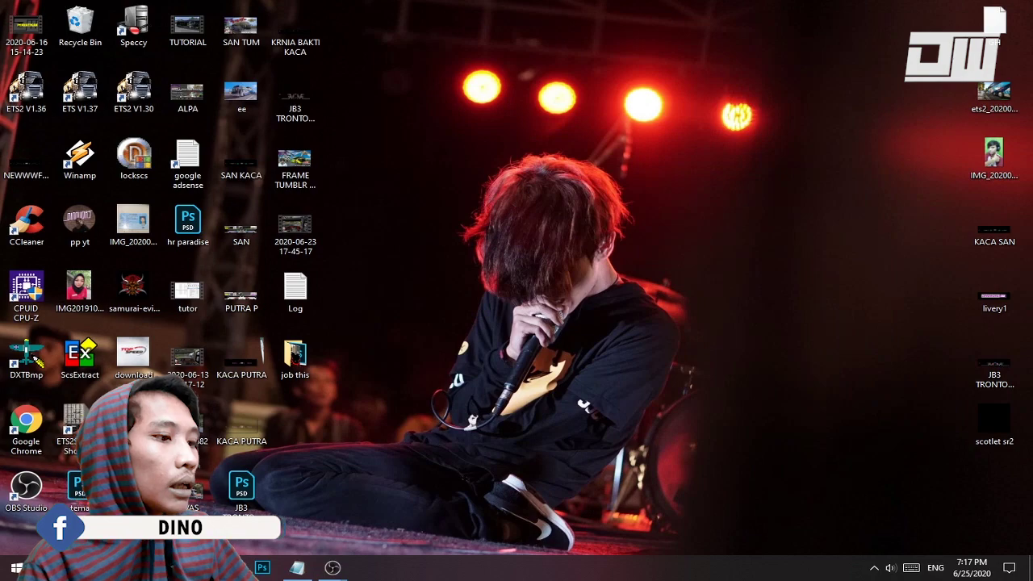
key(super+e)
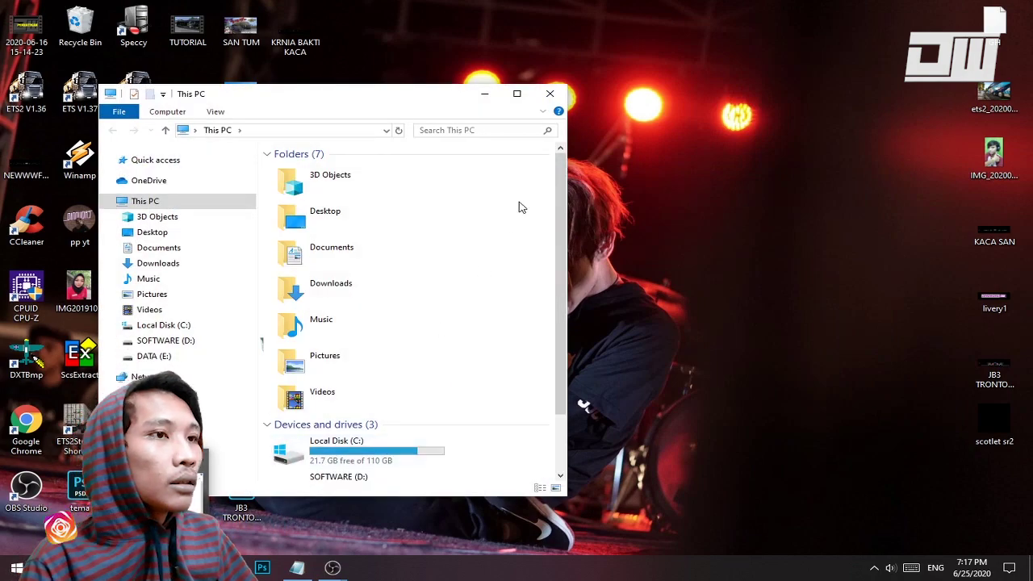
click(516, 94)
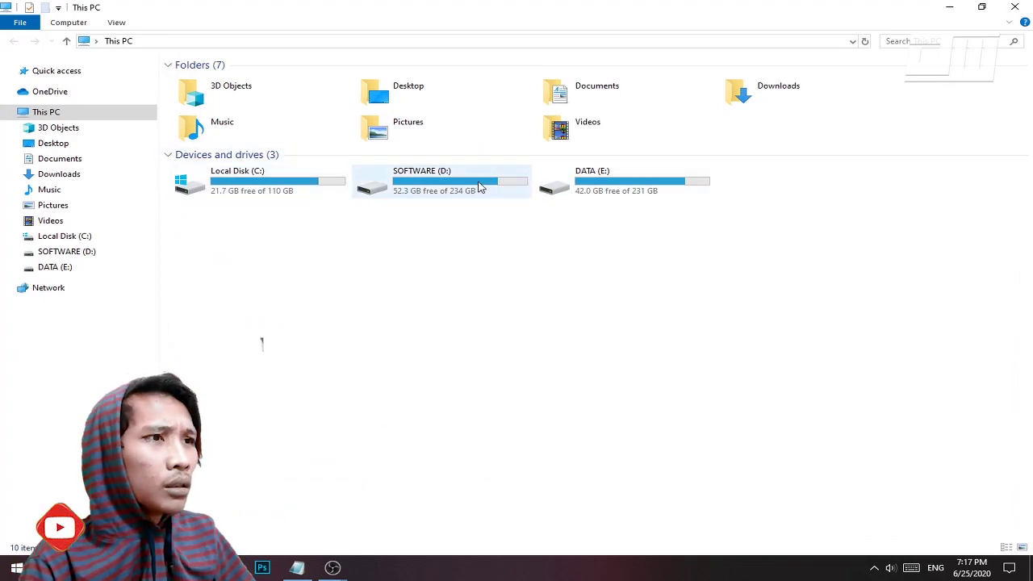
click(60, 158)
click(278, 129)
double_click(277, 122)
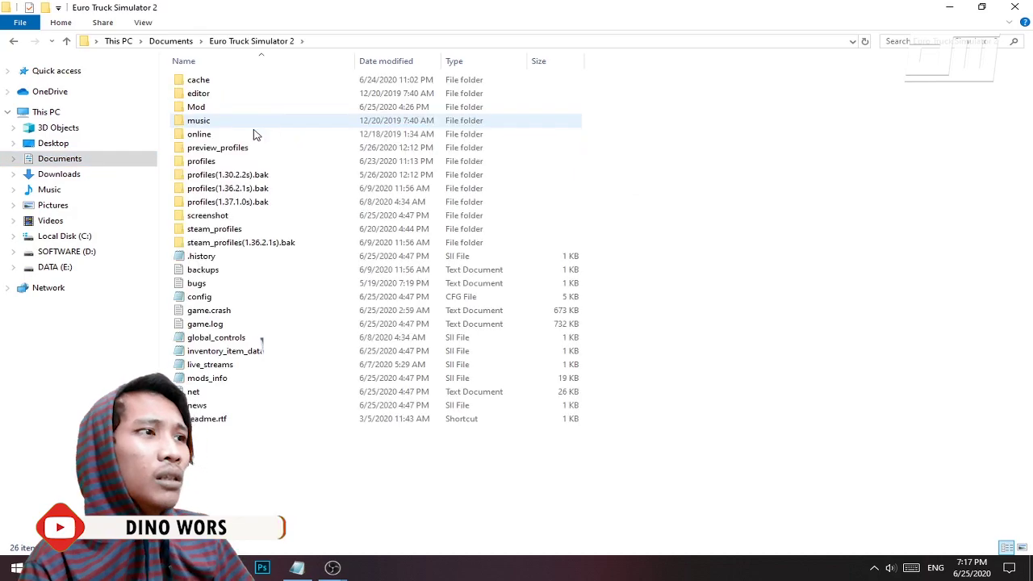
double_click(199, 297)
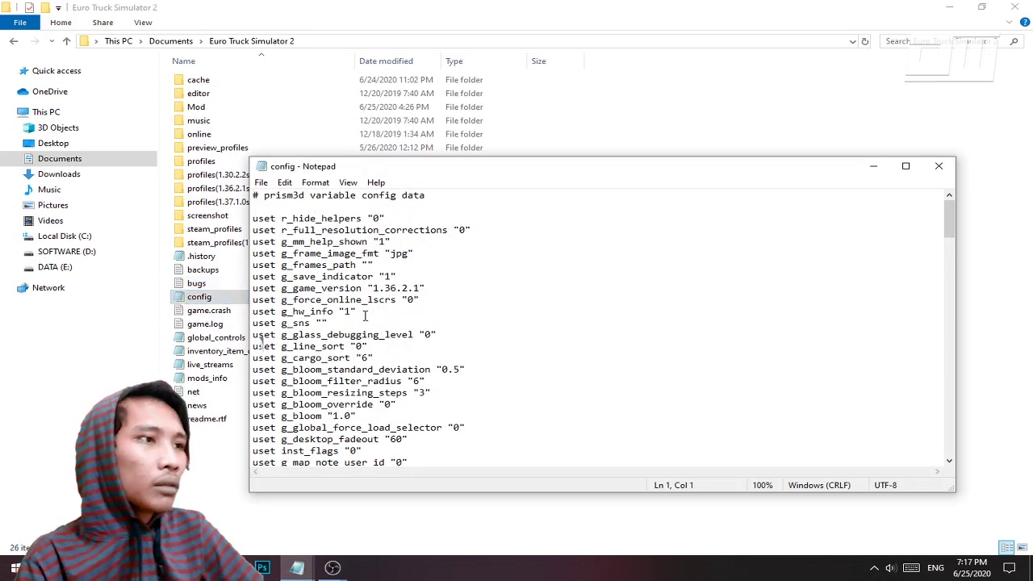
Step: Bring the Log note back up and place it beside the config file for reference
scroll(364, 316, down, 1)
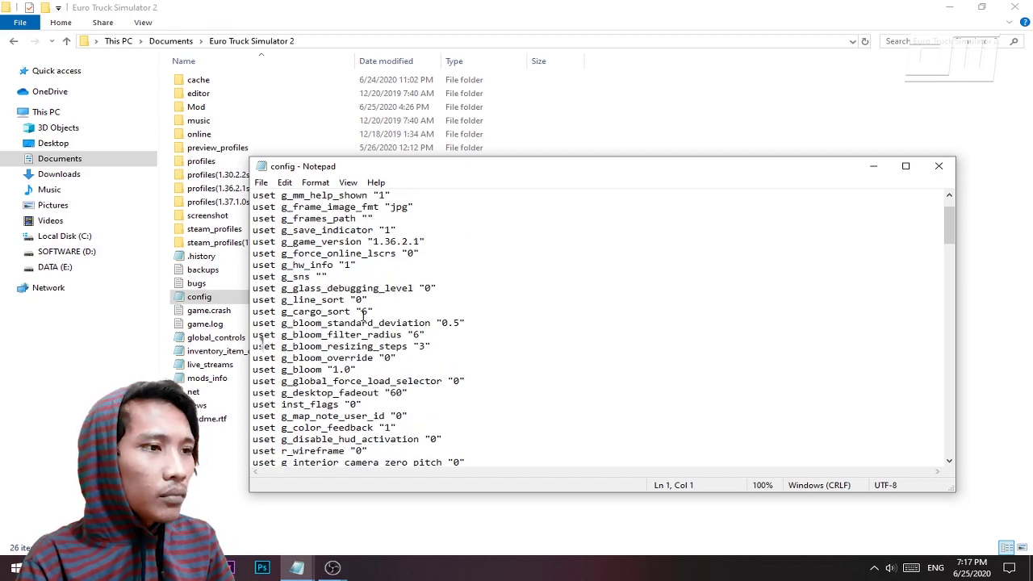
scroll(364, 316, down, 1)
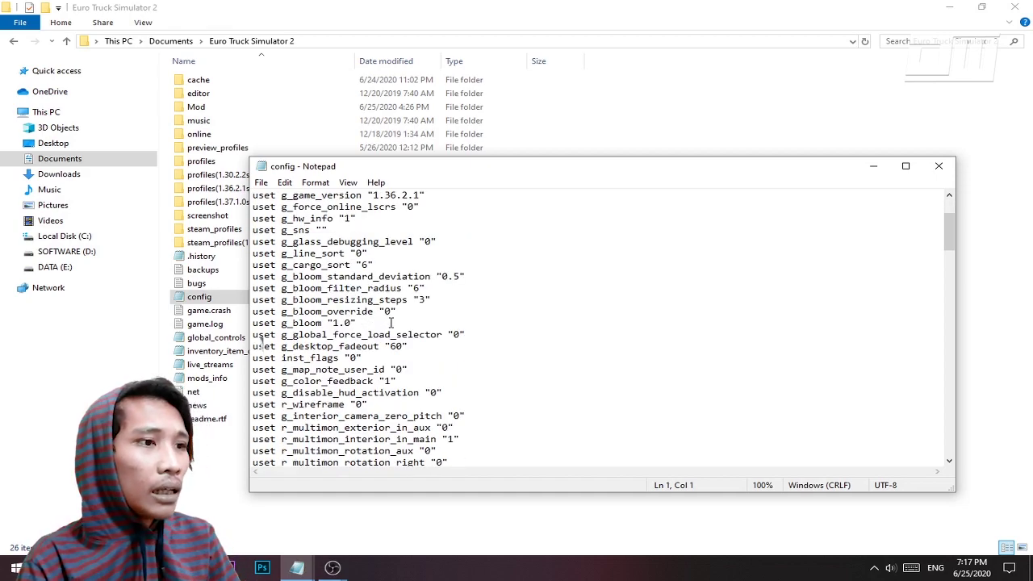
scroll(392, 323, down, 1)
scroll(392, 322, down, 3)
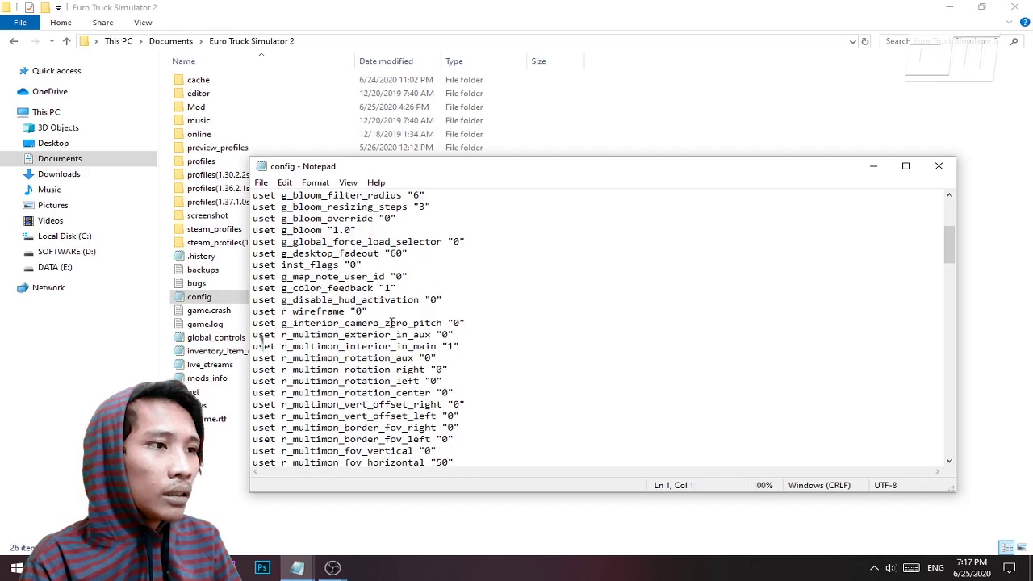
mouse_move(298, 567)
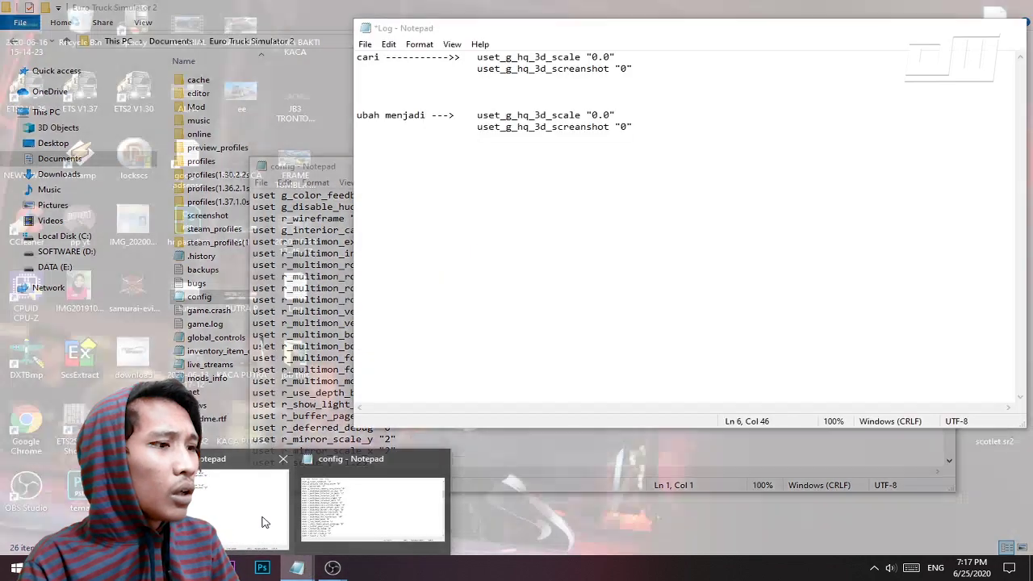
click(263, 521)
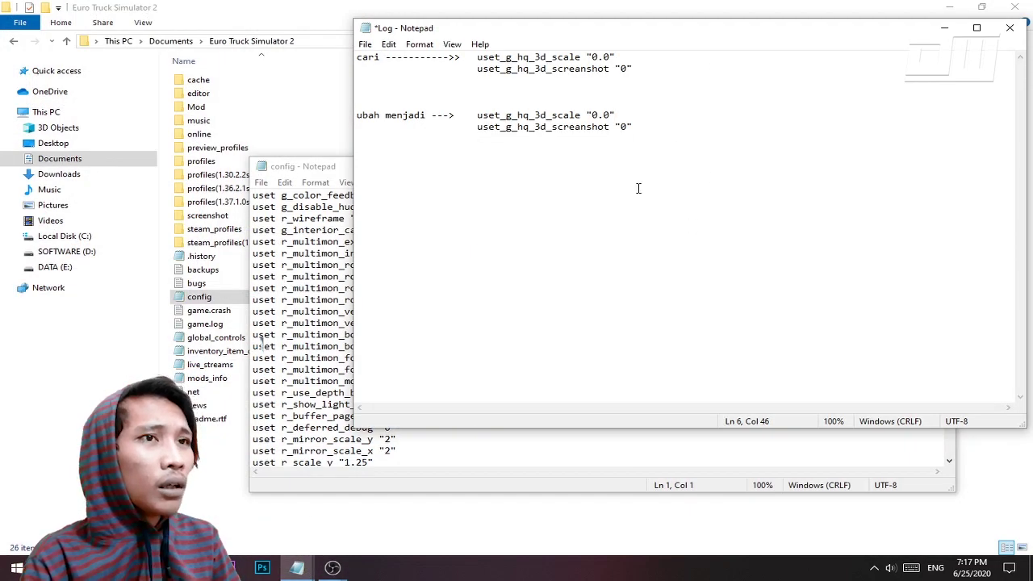
drag(693, 37, 955, 105)
Step: Locate the g_hq_3d_scale and g_hq_3d_screenshot lines in the config file
scroll(390, 403, down, 10)
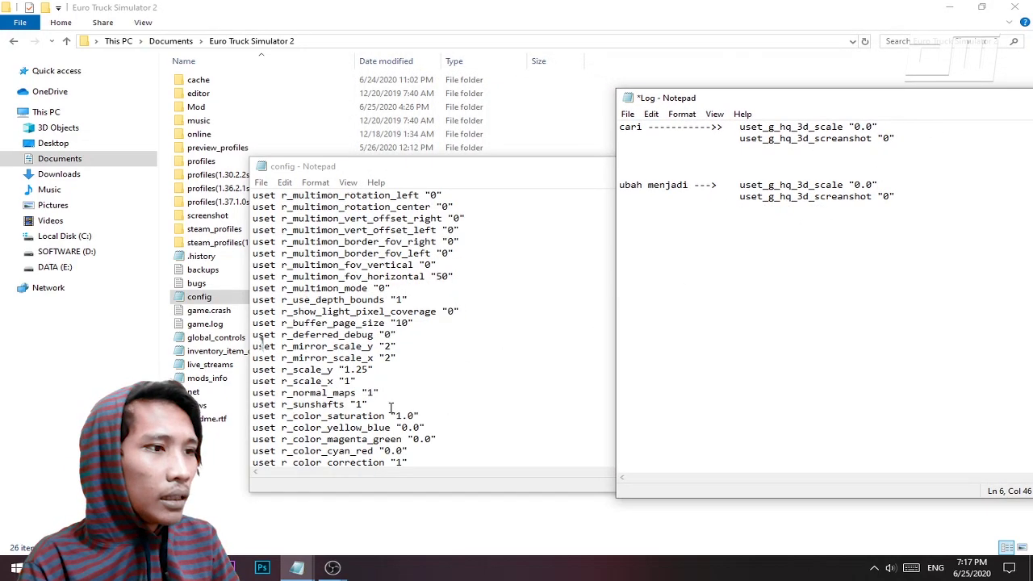
scroll(404, 390, up, 4)
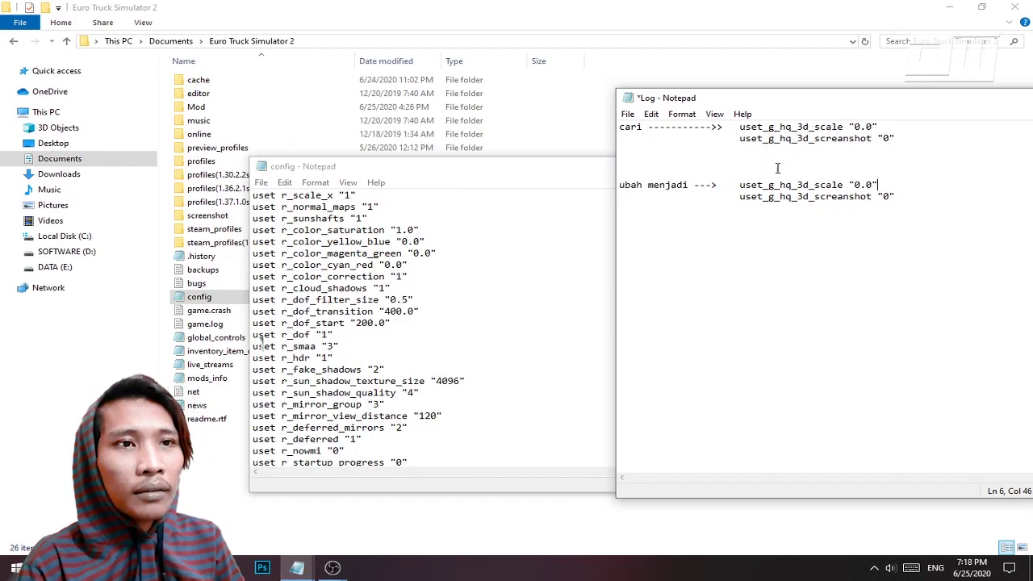
scroll(351, 388, down, 10)
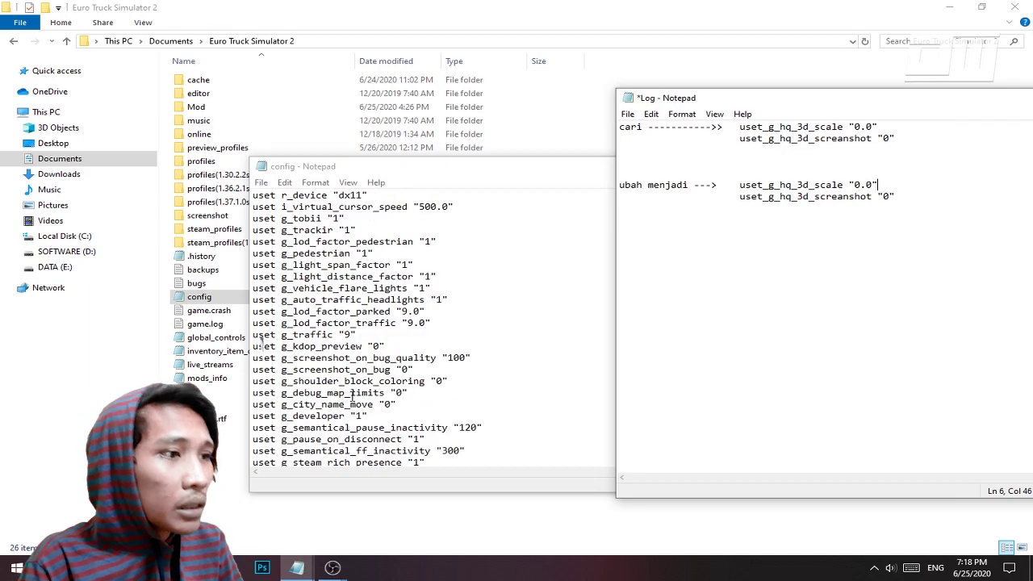
scroll(351, 392, down, 4)
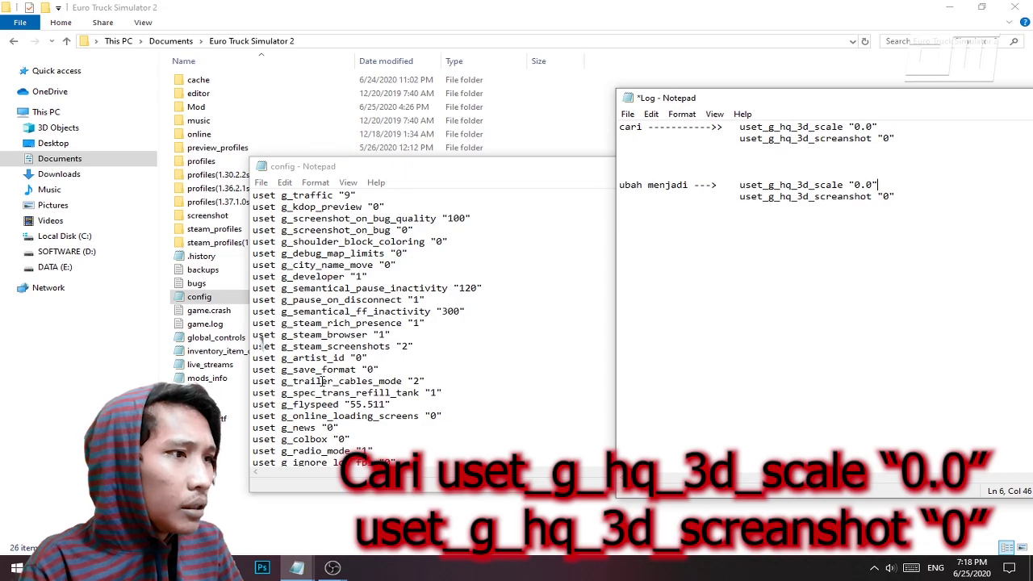
scroll(323, 381, down, 4)
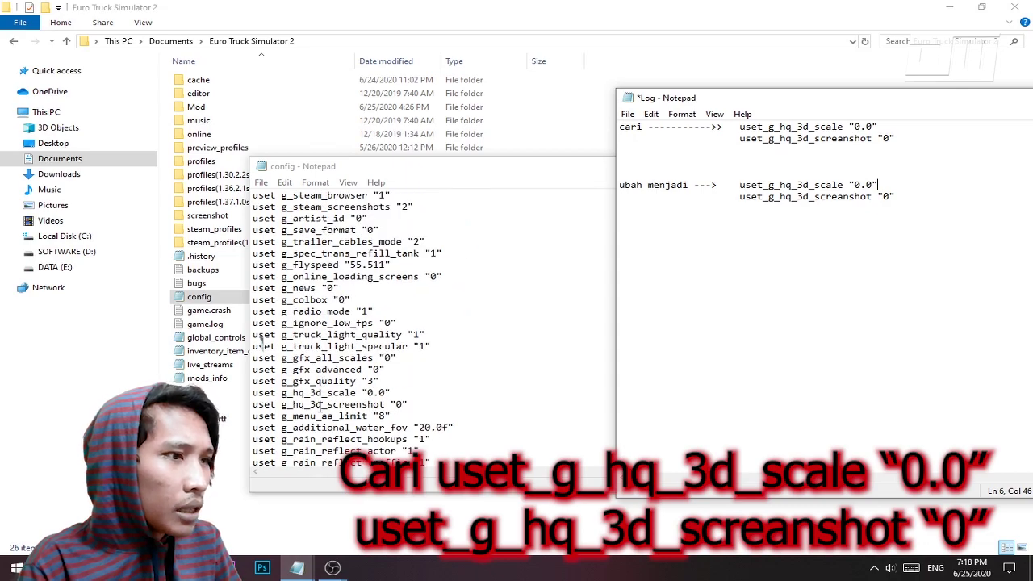
click(256, 392)
drag(255, 392, 395, 393)
click(404, 384)
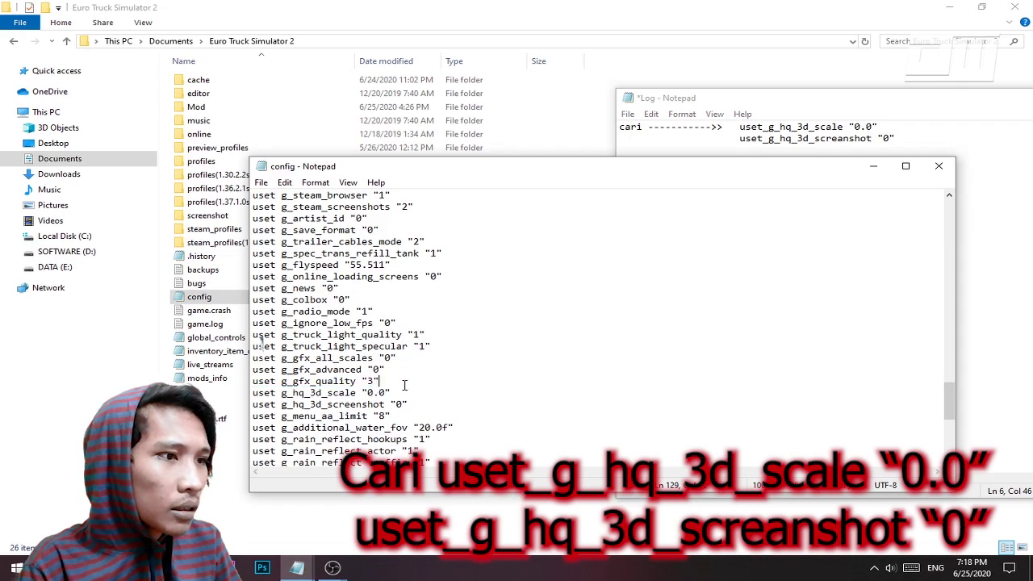
Step: Change the "ubah menjadi" values in the Log note to 4.0 for the scale line and 3 for the screenshot line
click(901, 104)
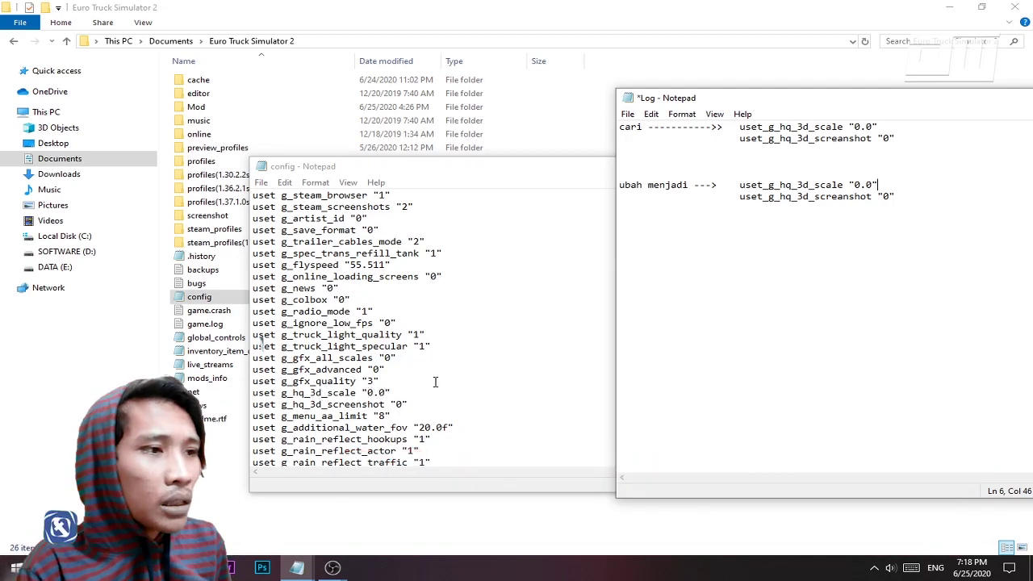
drag(860, 185, 855, 185)
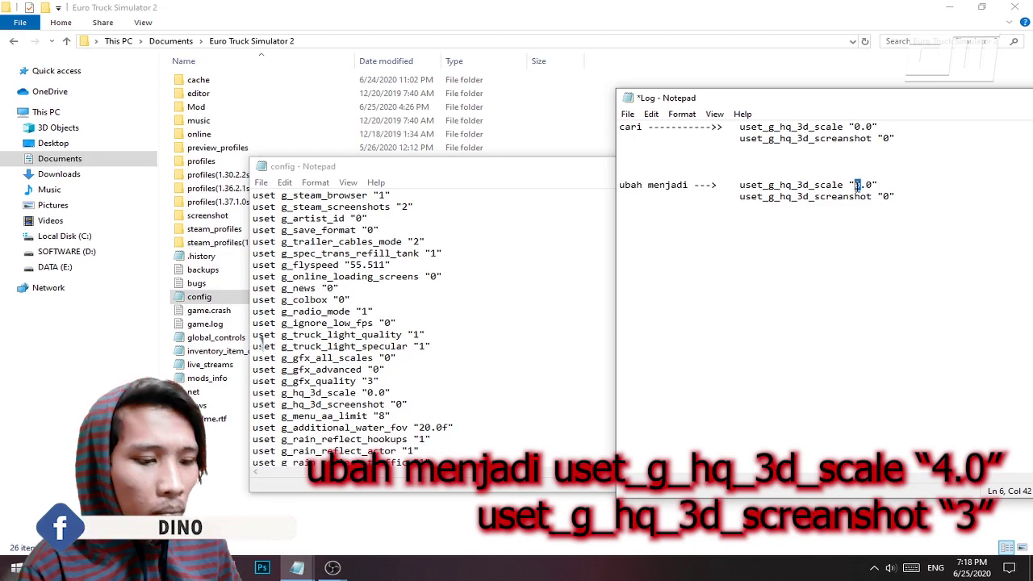
text(4)
drag(889, 196, 883, 196)
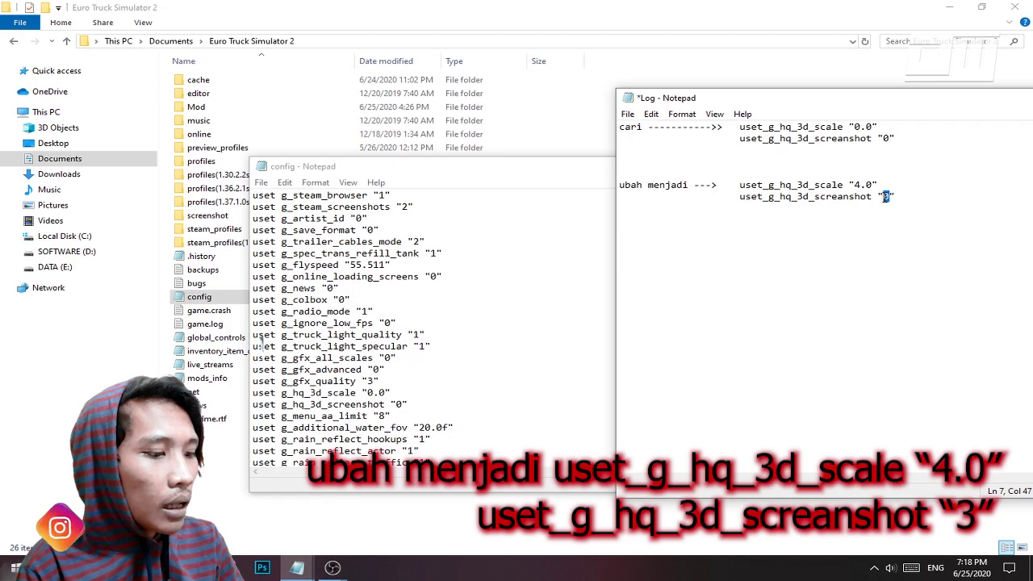
text(3)
click(897, 246)
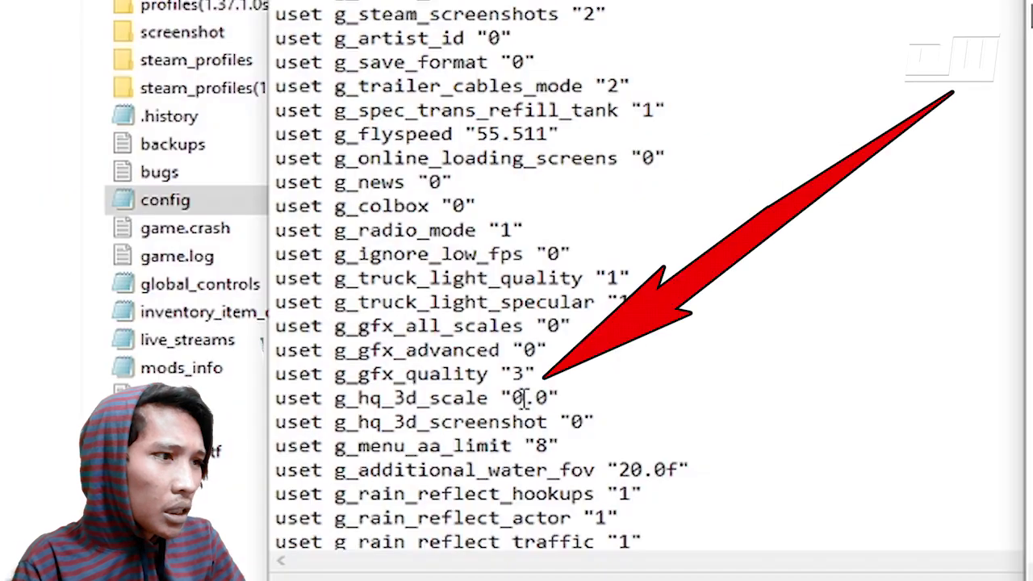
Step: Set g_hq_3d_scale to "4.0" and g_hq_3d_screenshot to "3" in the config file
double_click(521, 398)
text(4)
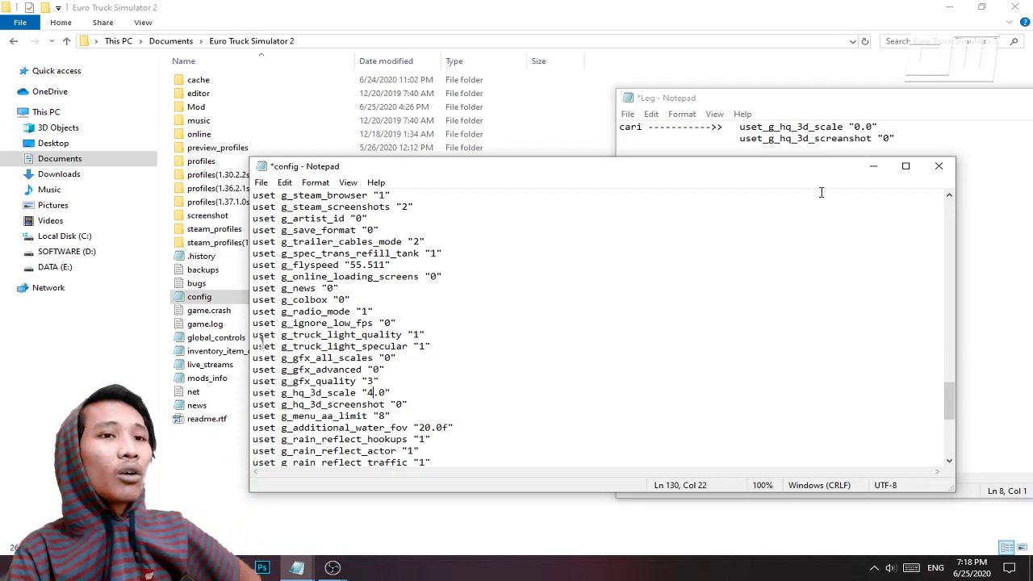
click(860, 114)
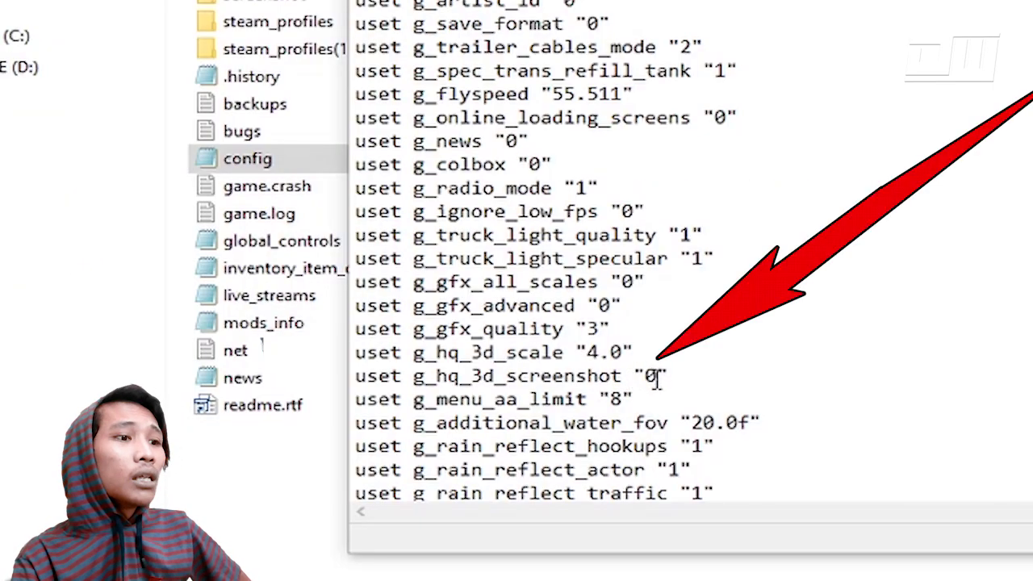
double_click(398, 404)
text(3)
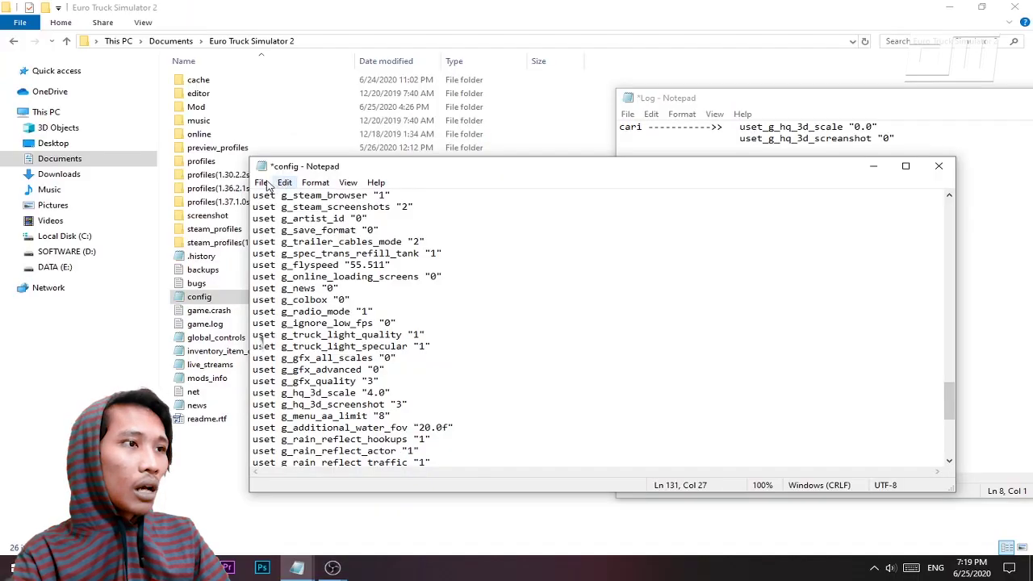
Step: Save the edited config file and close it
click(261, 183)
click(282, 241)
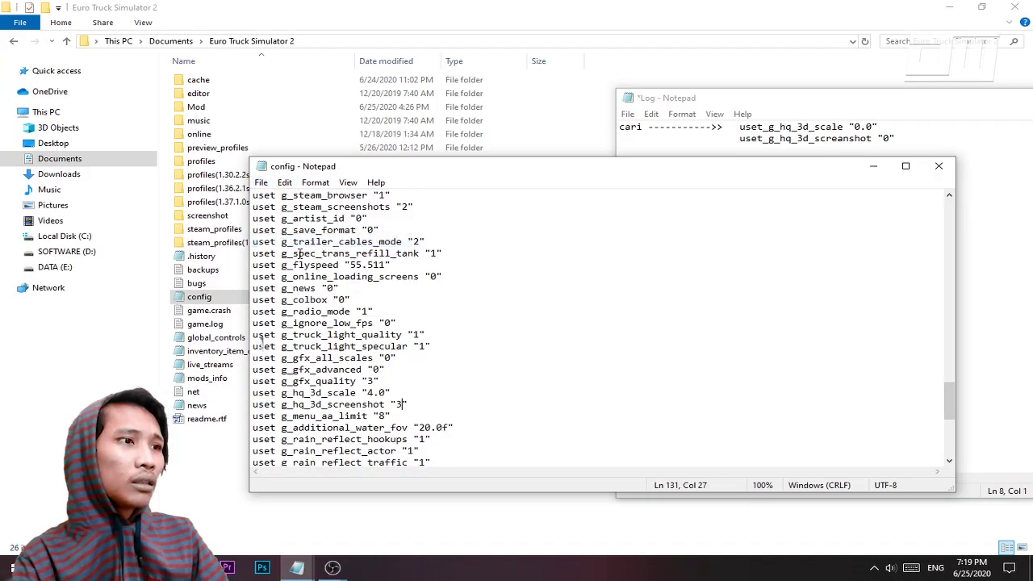
click(938, 165)
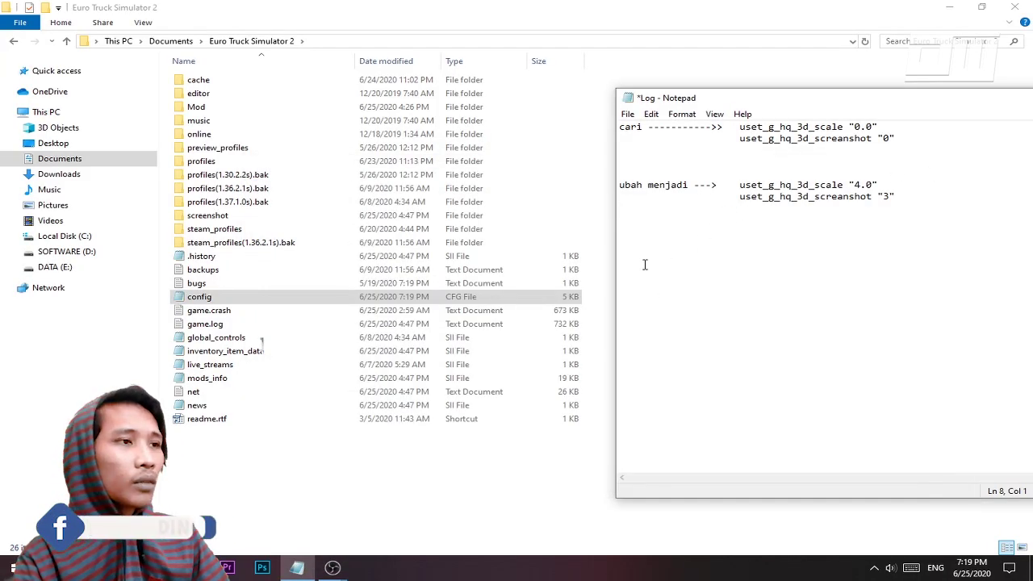
Step: Minimize the Log note and the Euro Truck Simulator 2 folder window
drag(981, 106, 723, 110)
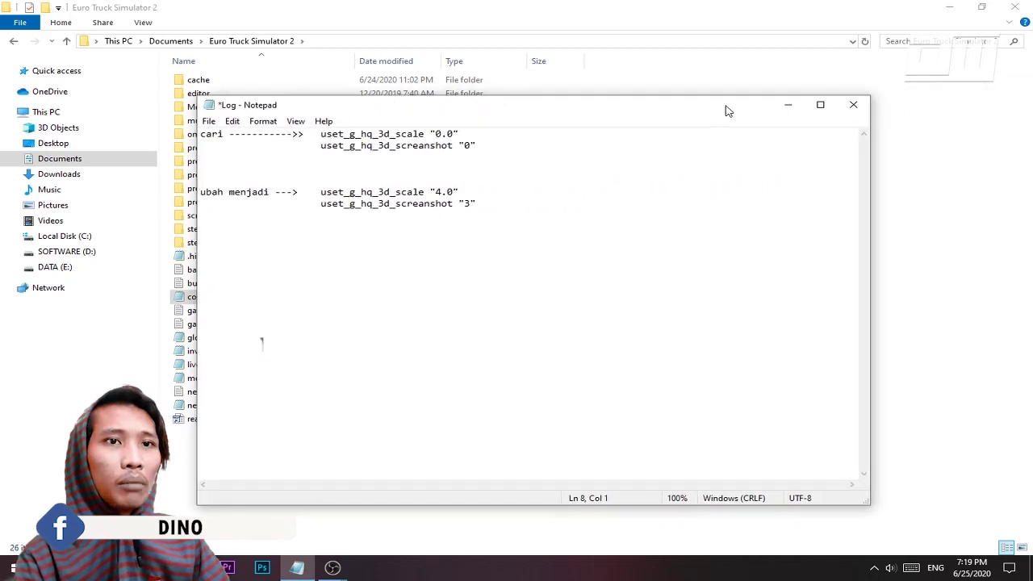
click(787, 106)
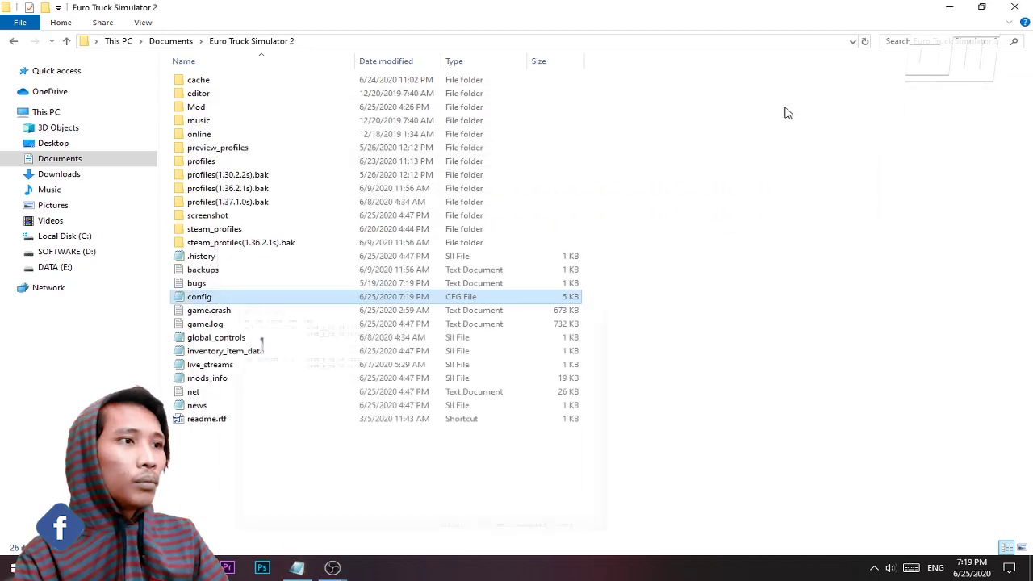
click(954, 7)
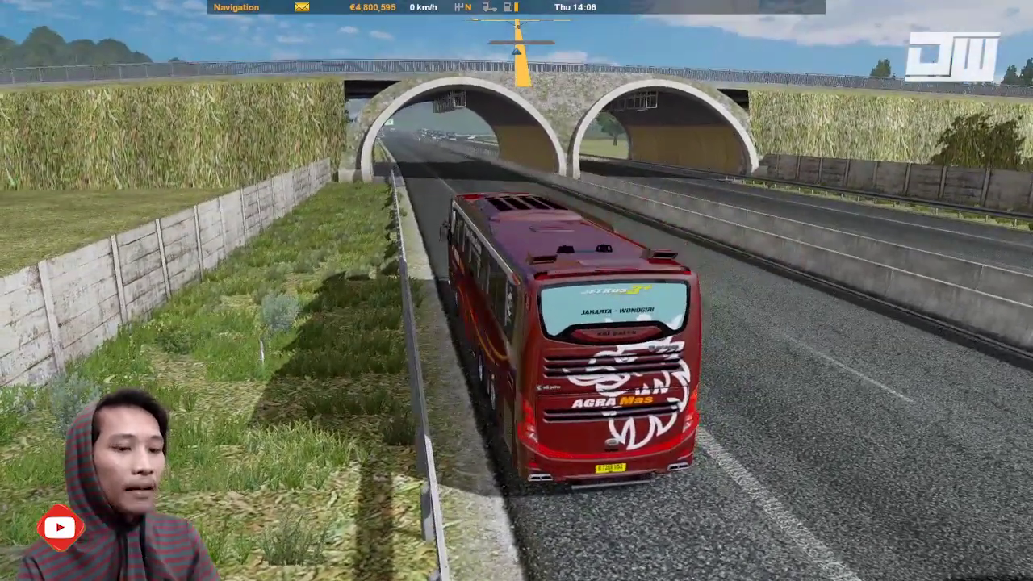
Step: Fly the free camera through the highway tunnel and around the bus to examine the in-game graphics
key(0)
key(KP_8)
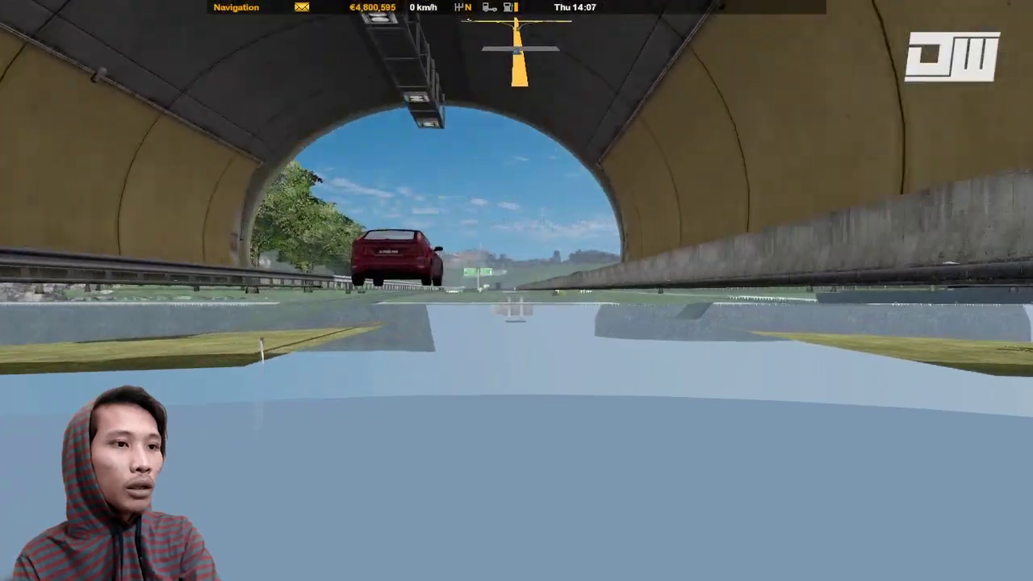
key(KP_9)
key(KP_8)
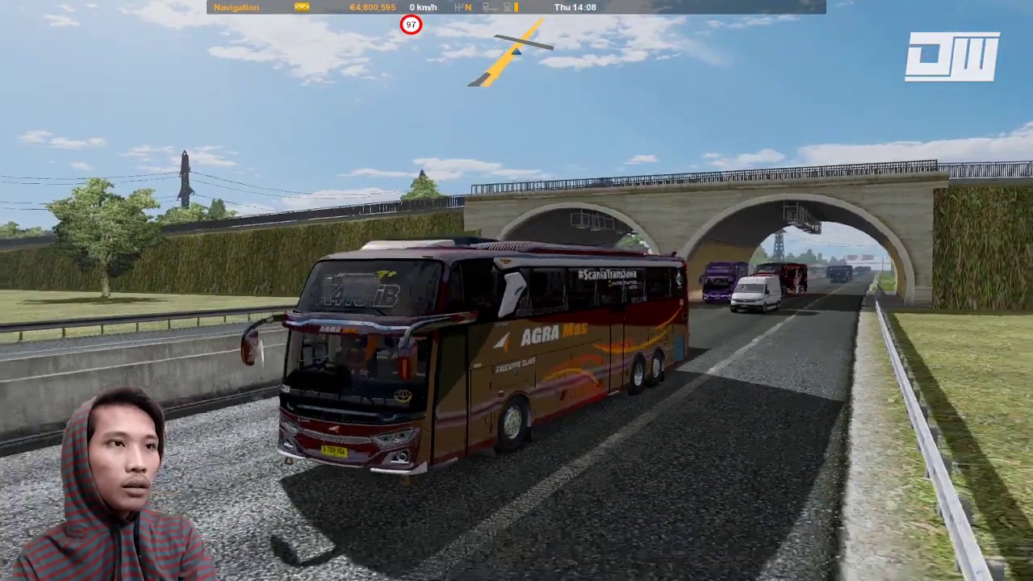
Step: Leave the driving view and open the game's graphics options
key(Escape)
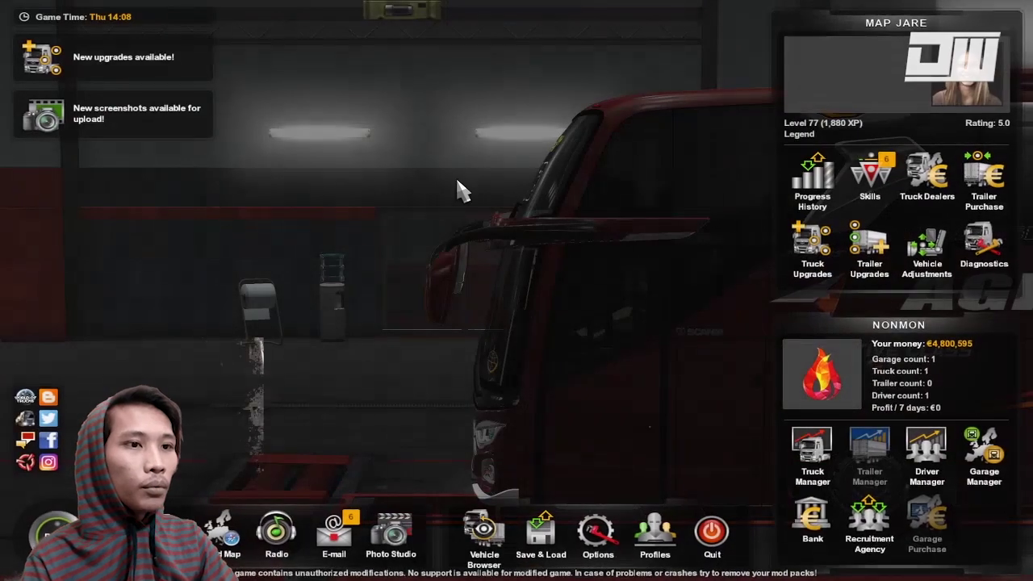
click(596, 536)
click(440, 131)
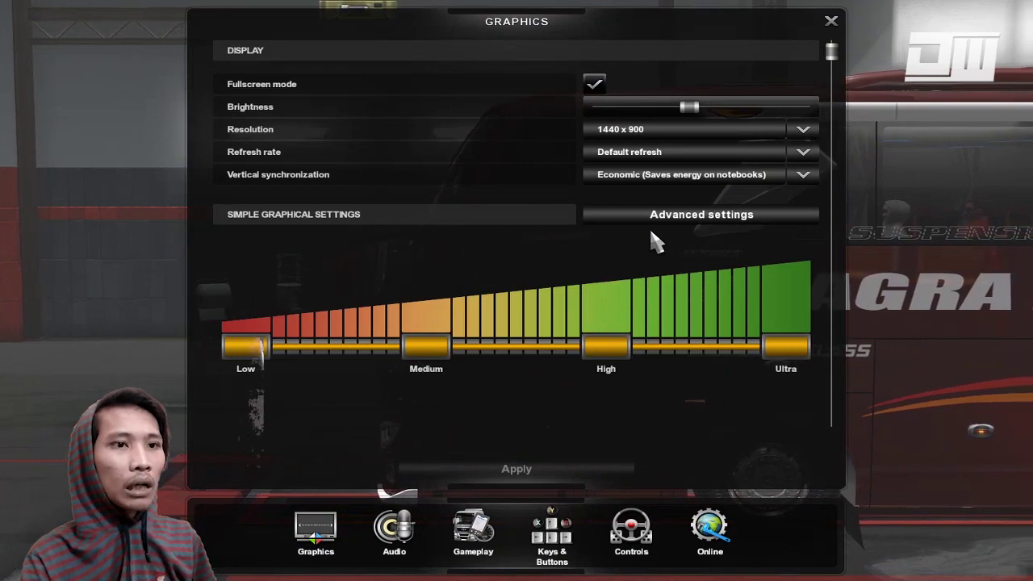
Step: Try the High preset in the simple graphical settings and reject the changed display settings
click(606, 358)
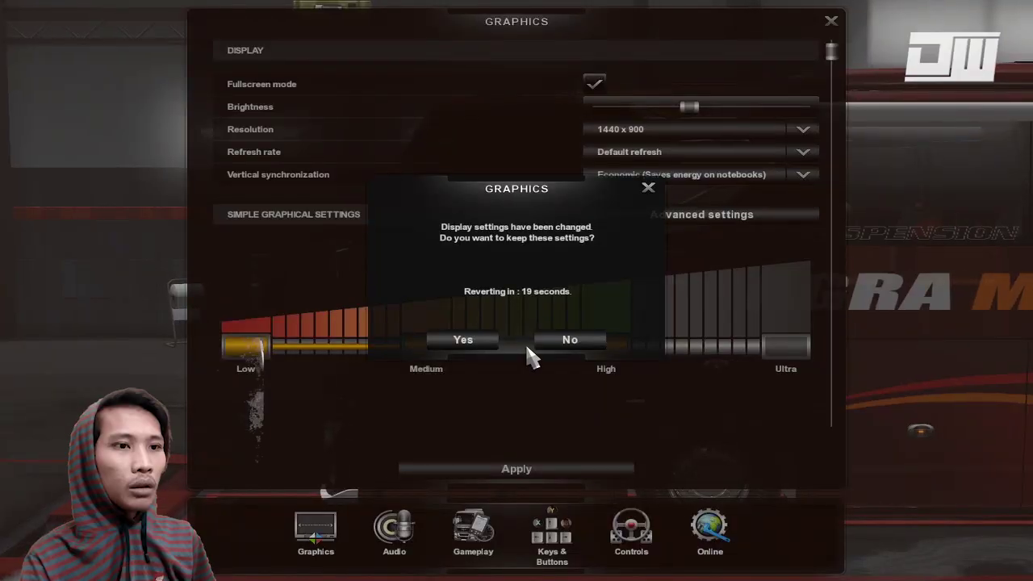
click(592, 351)
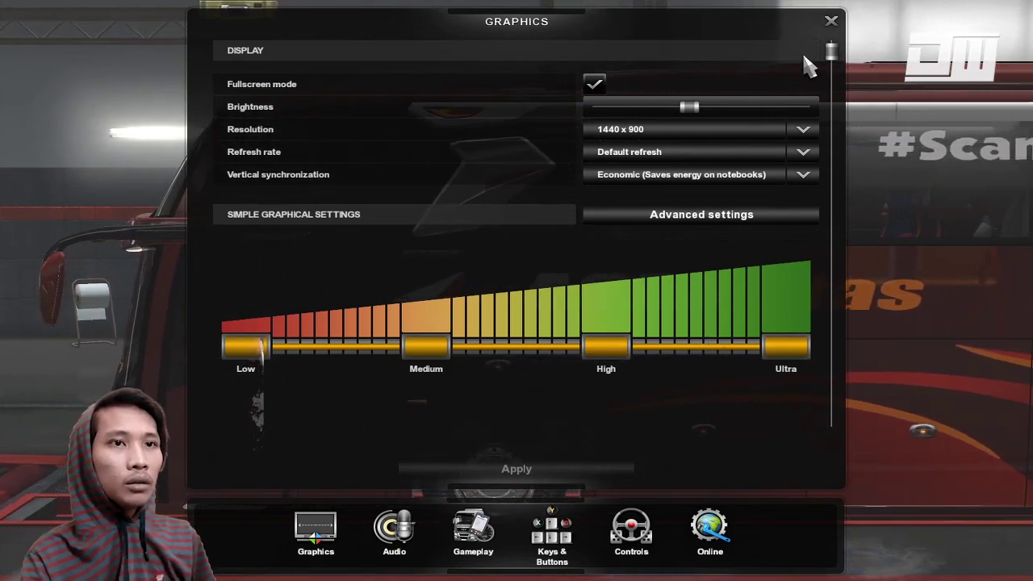
click(831, 21)
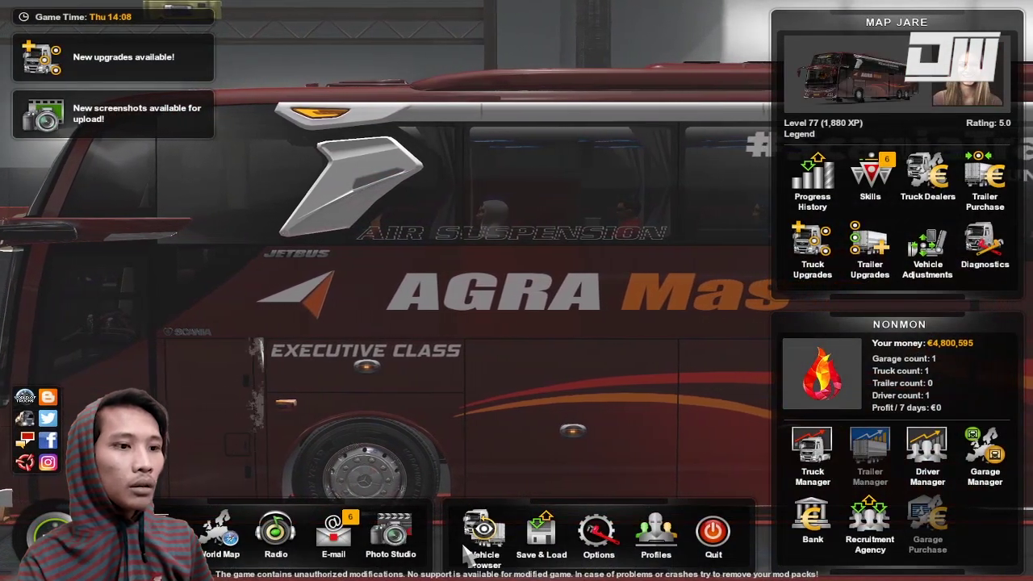
click(415, 546)
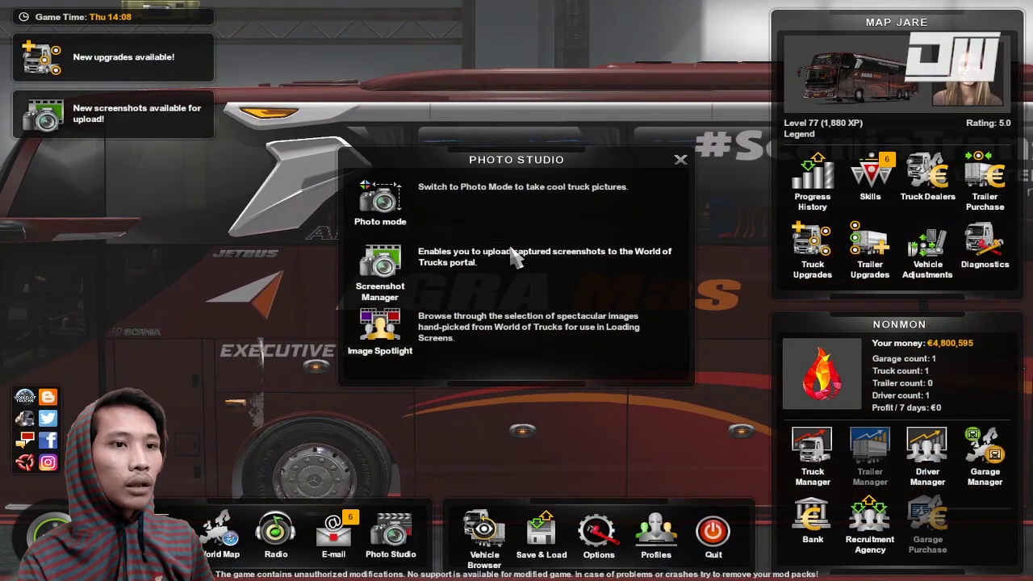
click(681, 160)
click(598, 557)
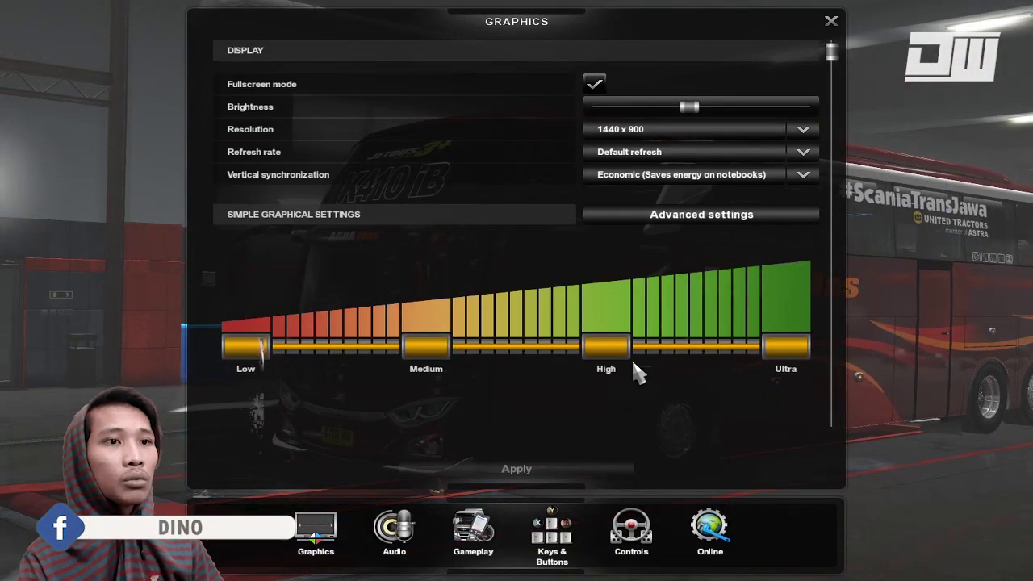
Step: Set the scaling to 400% in the advanced graphical settings and look over the remaining detail and quality options
click(649, 216)
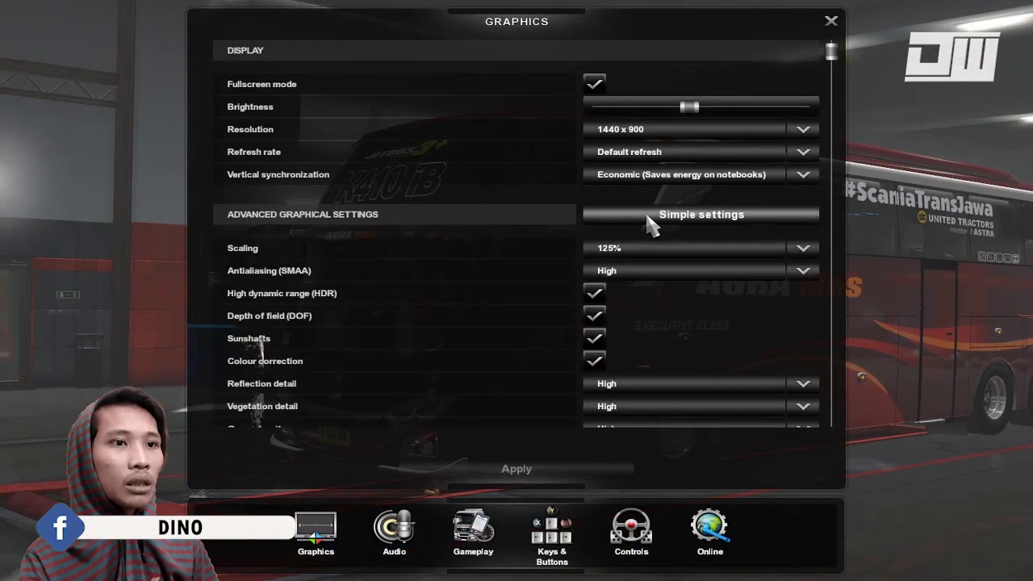
scroll(677, 331, down, 1)
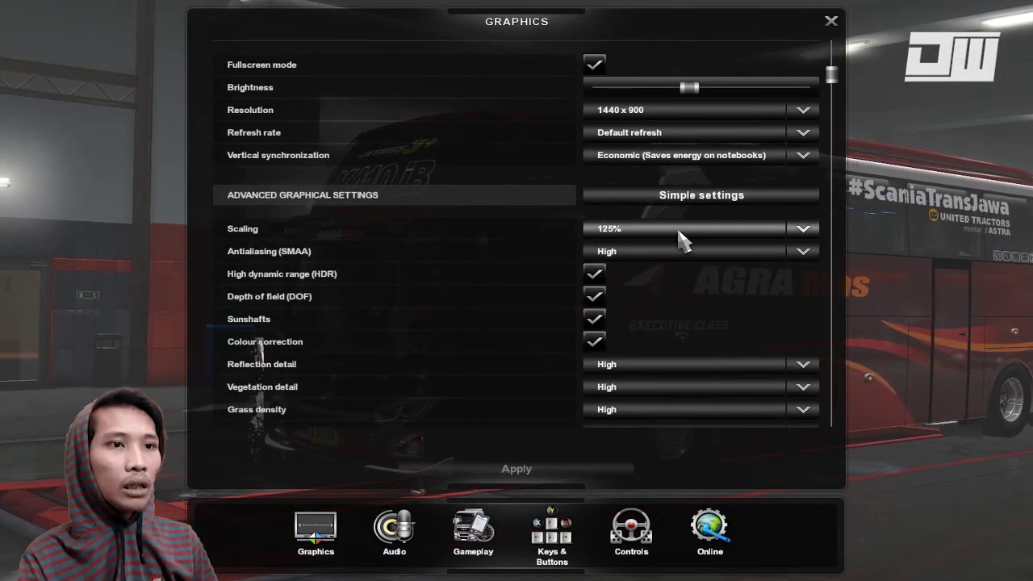
click(683, 232)
scroll(680, 308, down, 1)
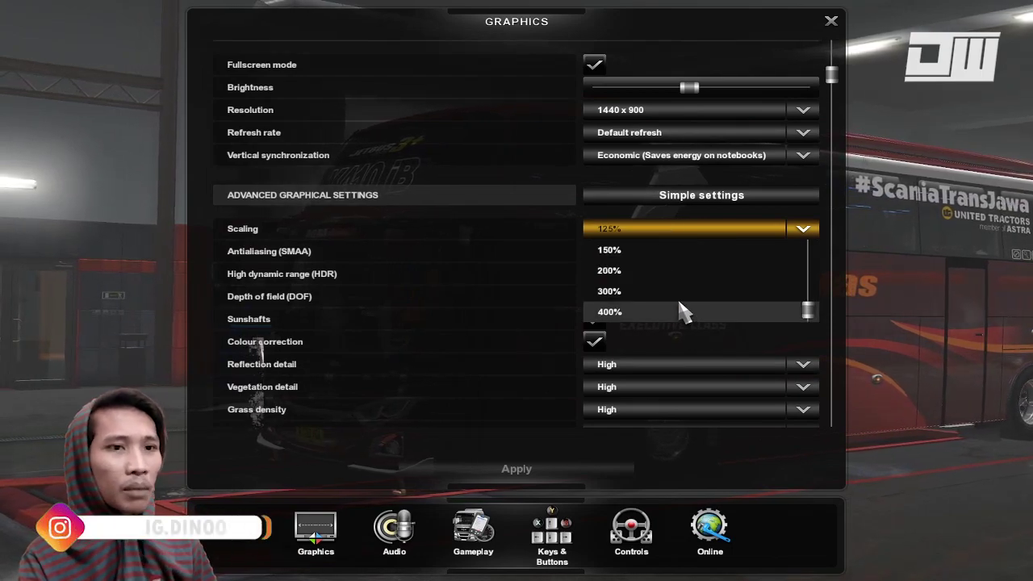
click(683, 309)
scroll(657, 327, down, 4)
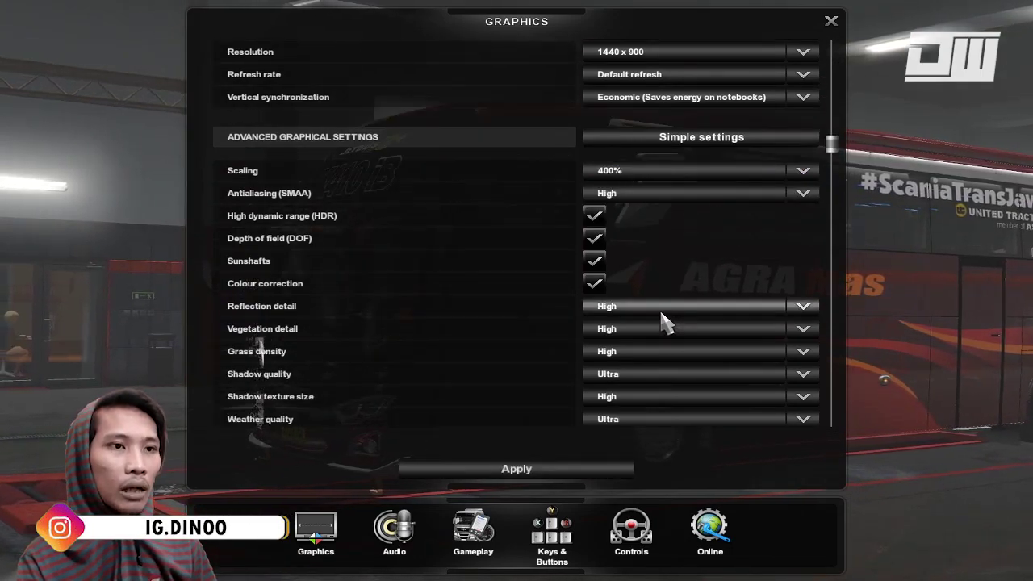
scroll(645, 375, down, 5)
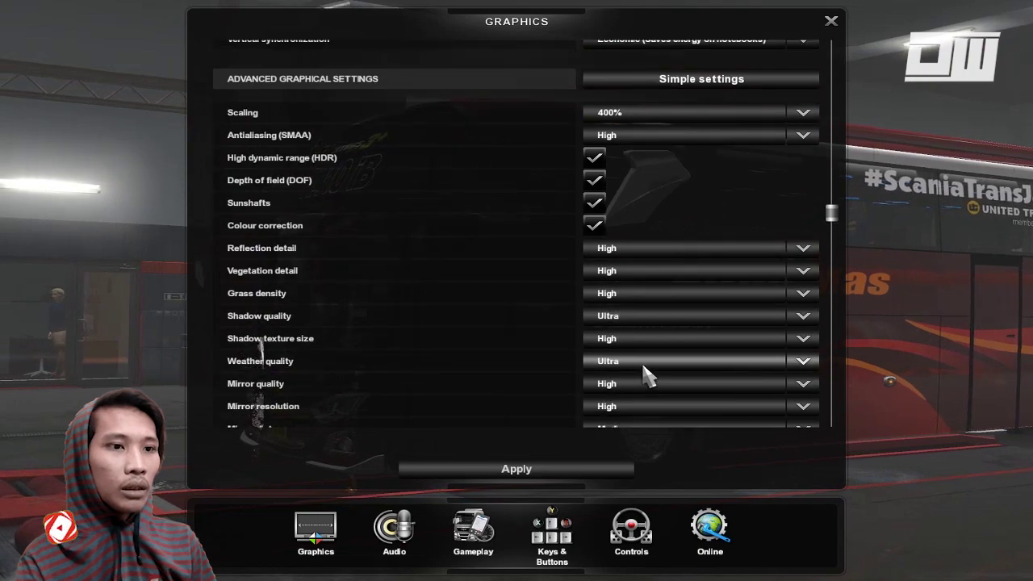
scroll(637, 399, up, 8)
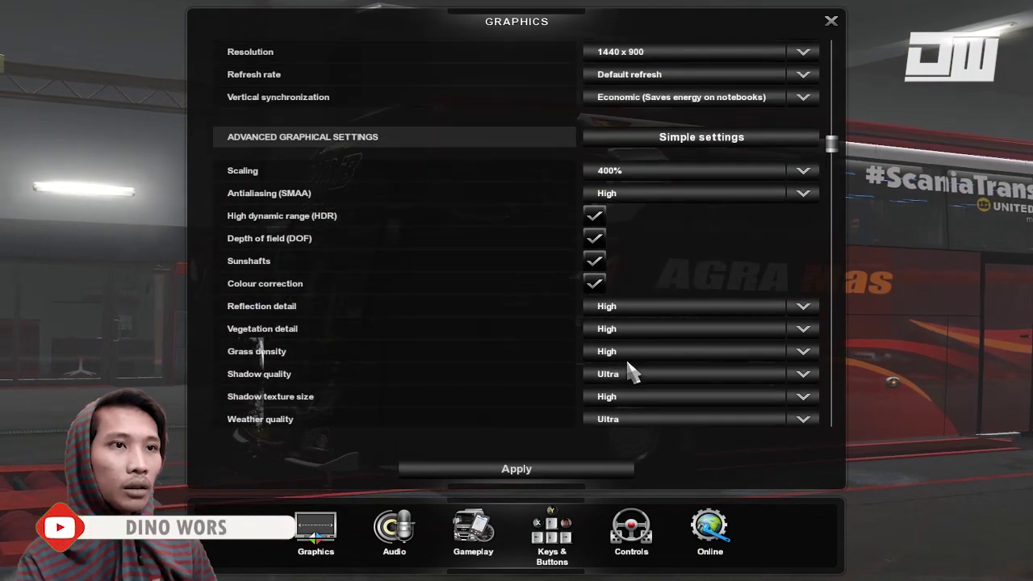
Step: Apply the Ultra preset in the simple graphical settings, keep the changed display settings, and leave the graphics options
click(680, 176)
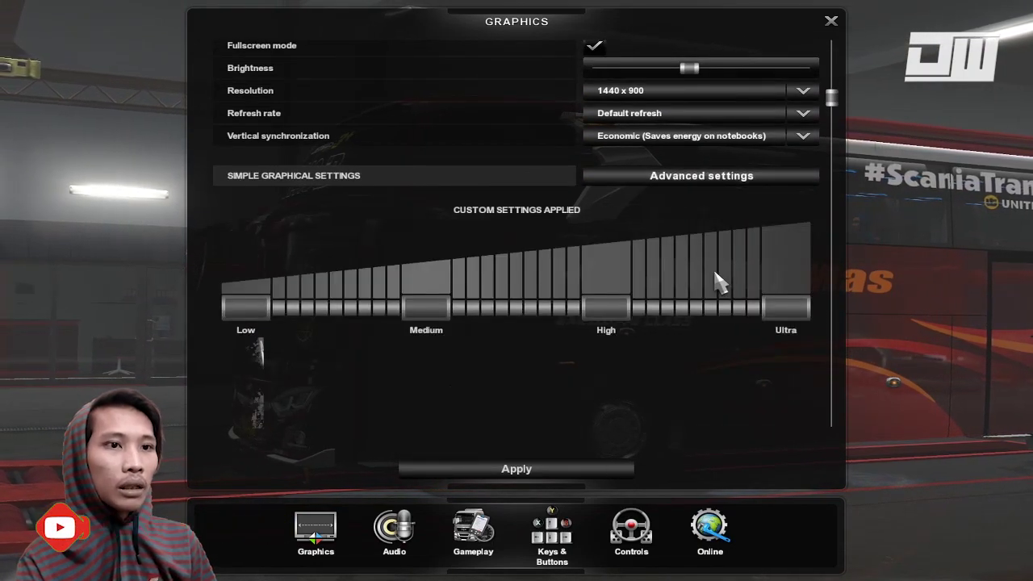
click(782, 311)
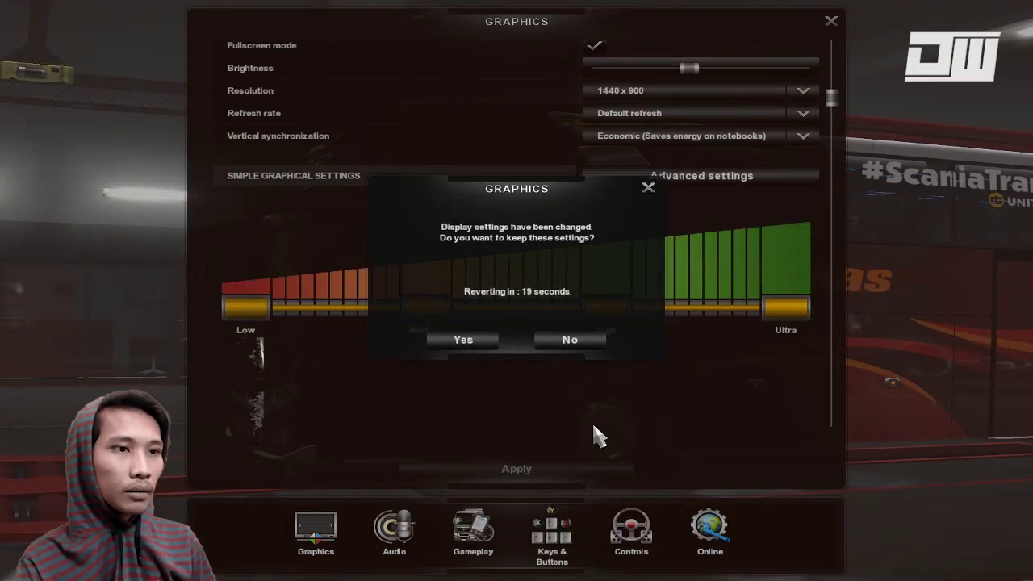
click(458, 344)
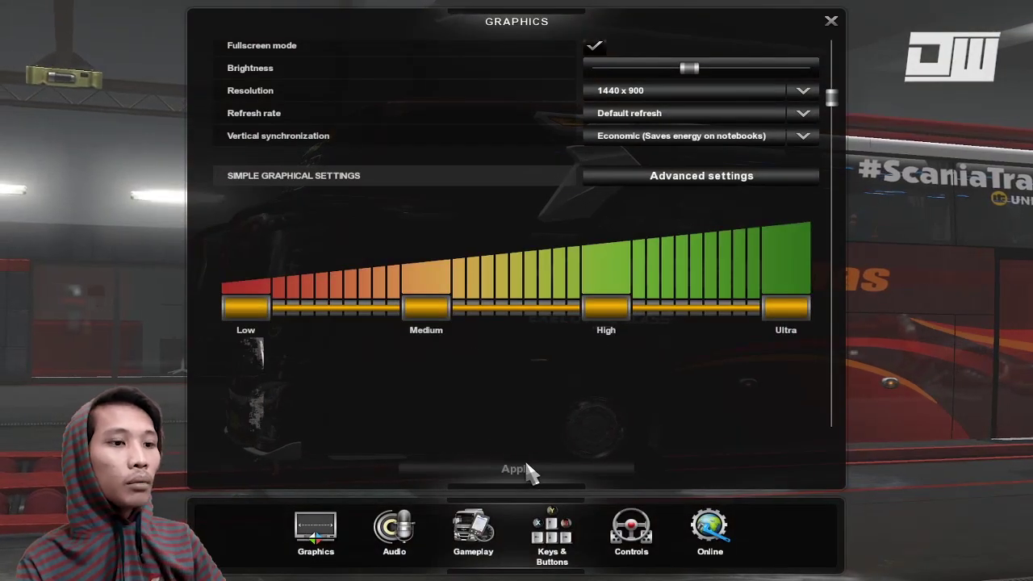
click(832, 24)
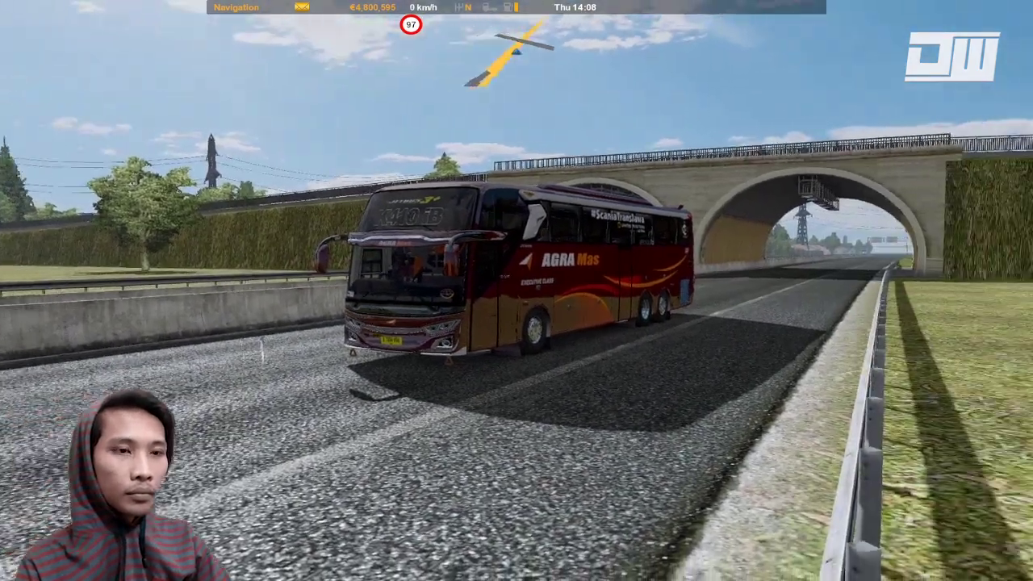
Step: Turn on the bus's hazard lights in the driving view and enter photo mode from the Photo Studio
key(f)
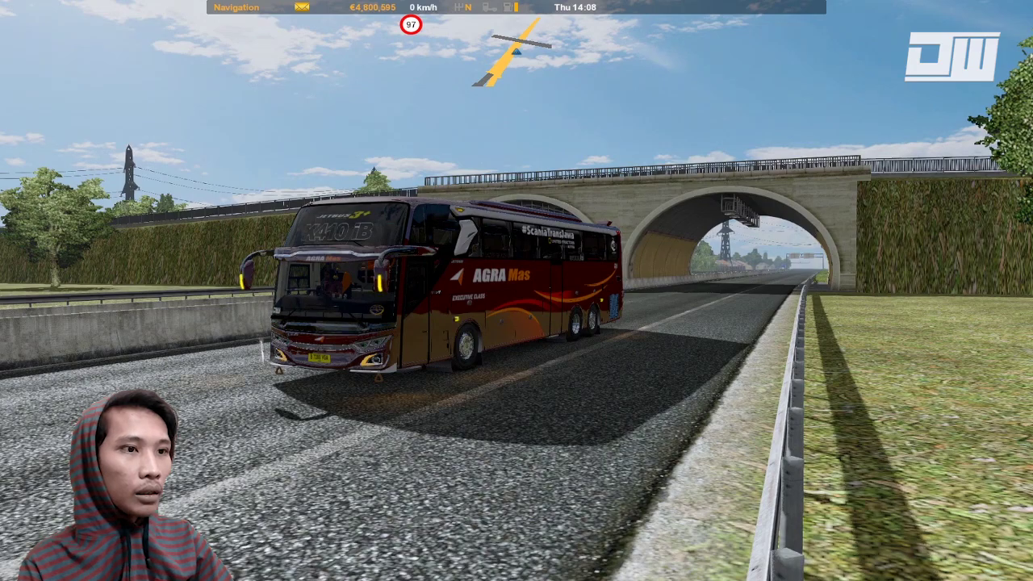
key(Escape)
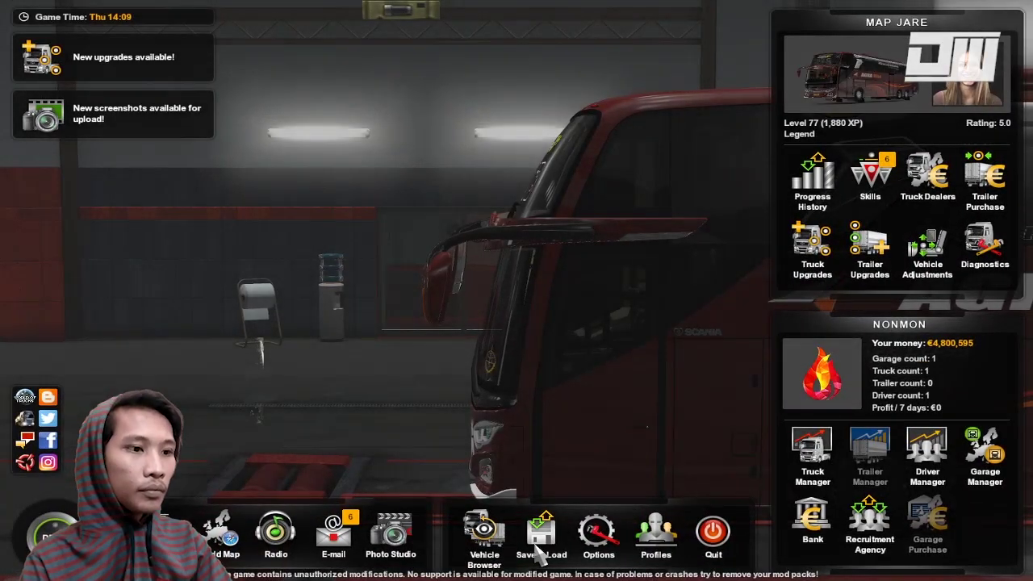
click(386, 539)
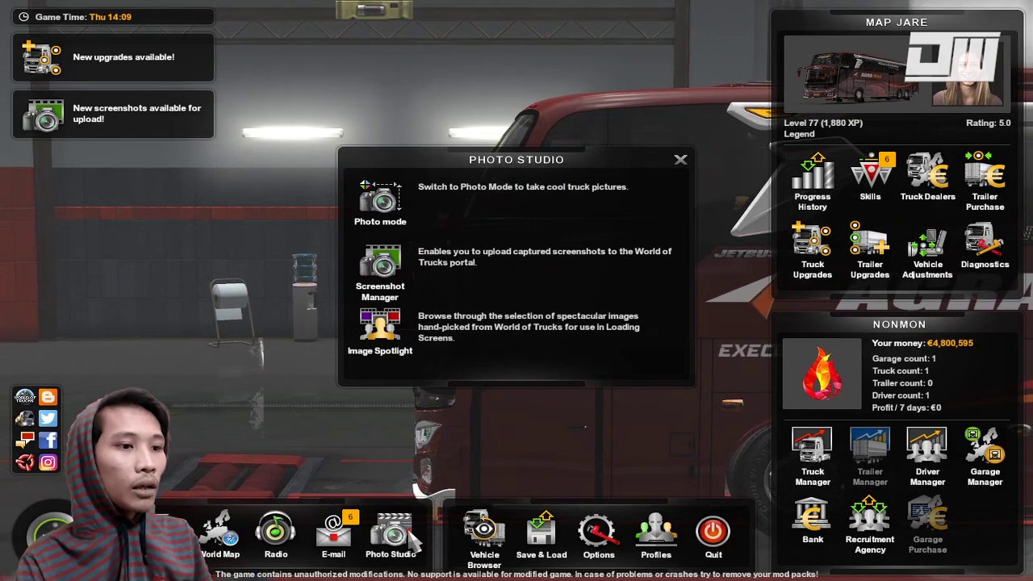
click(376, 227)
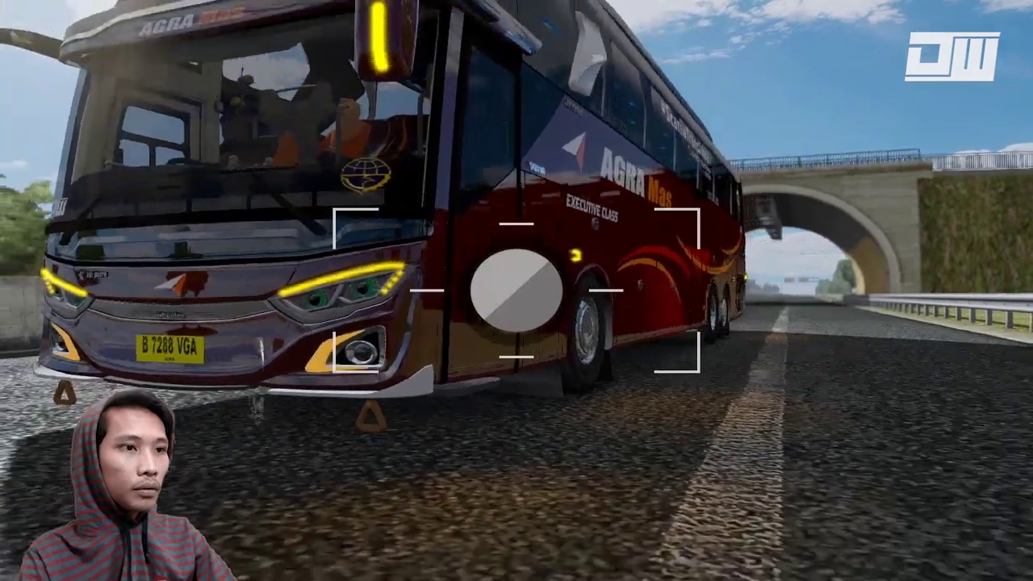
Step: Fly the photo mode camera around the parked bus to frame a low angled view of its front and side
key(q)
key(e)
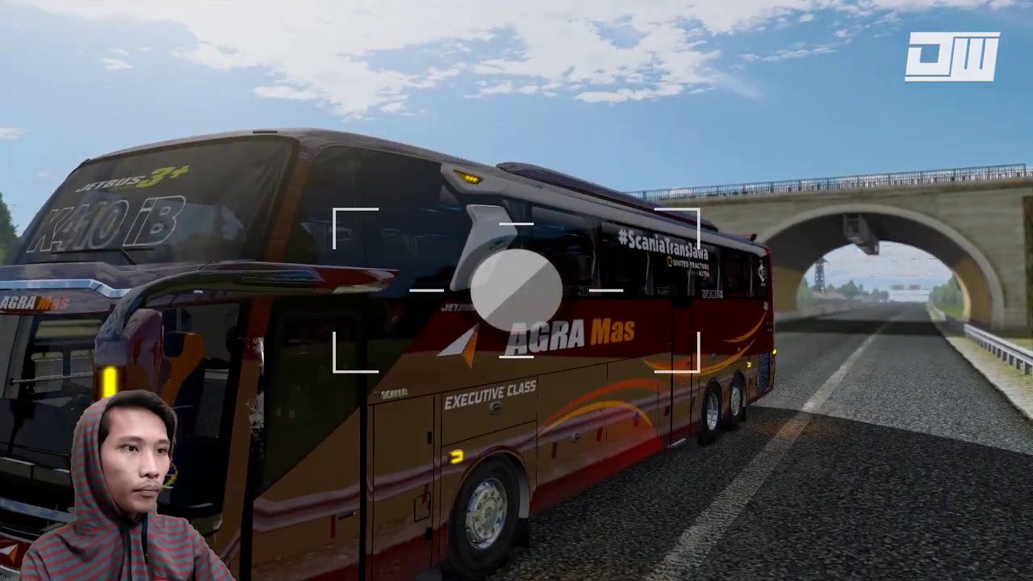
key(a)
key(w)
key(d)
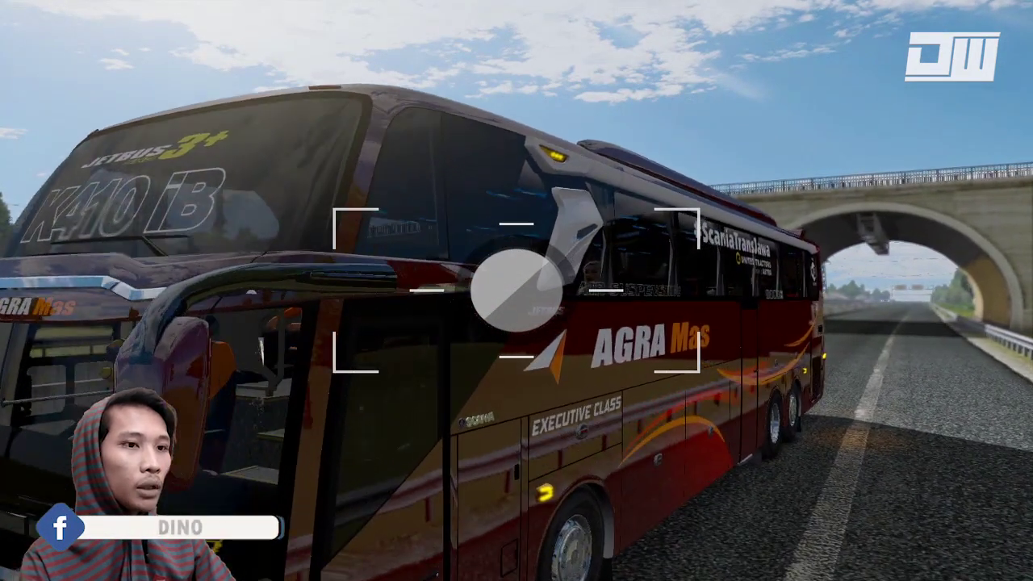
key(s)
key(q)
key(e)
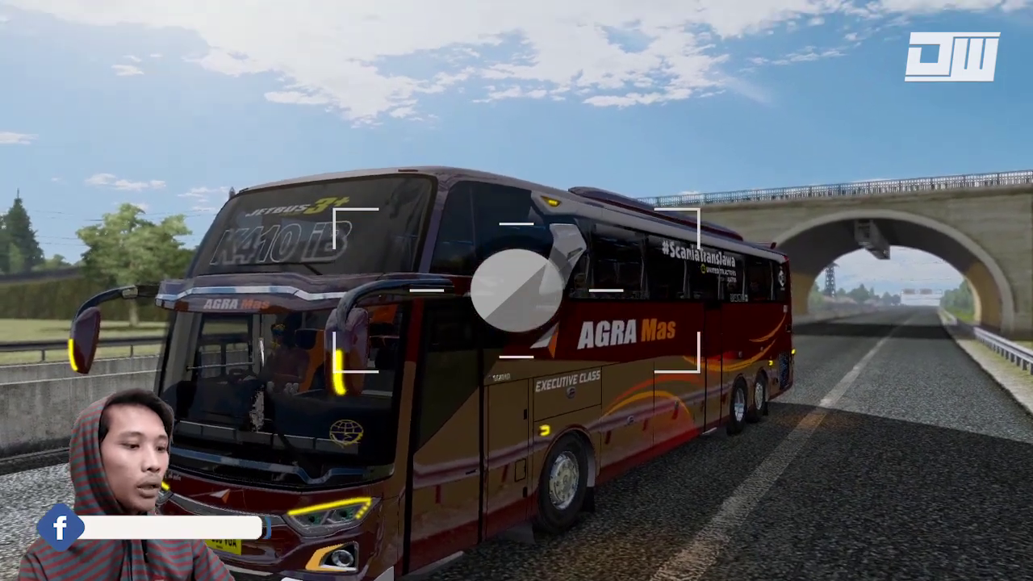
key(q)
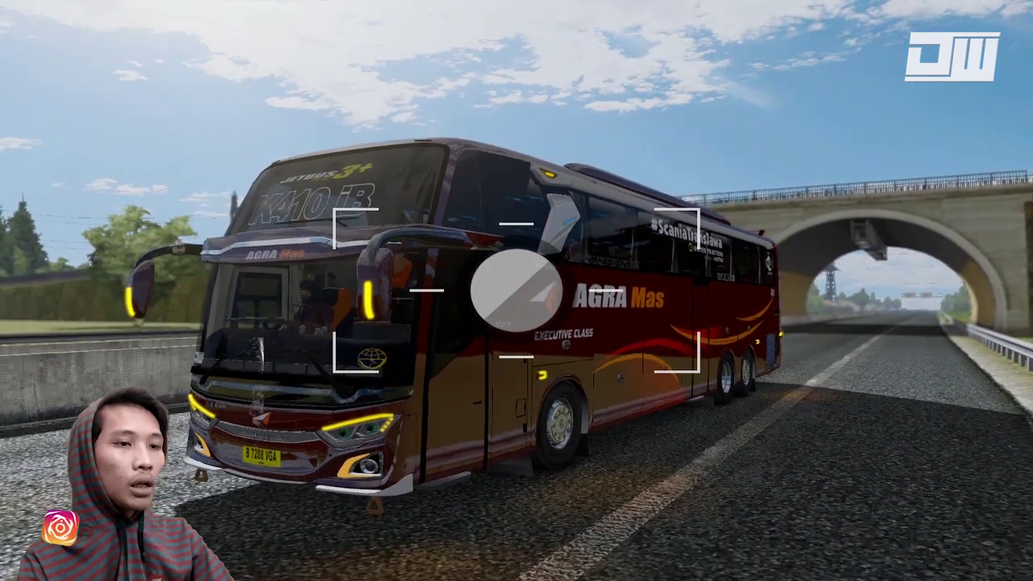
key(s)
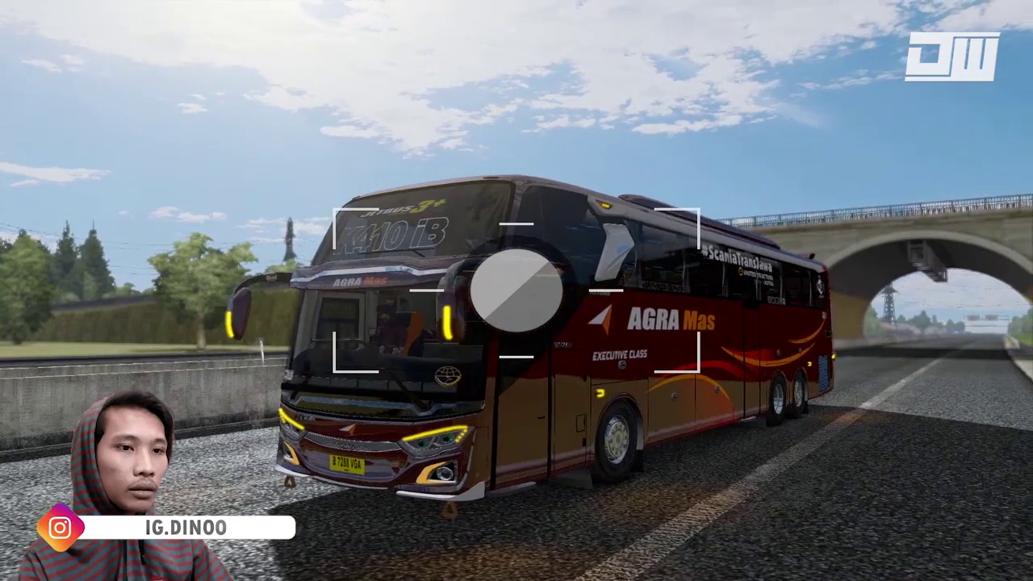
key(d)
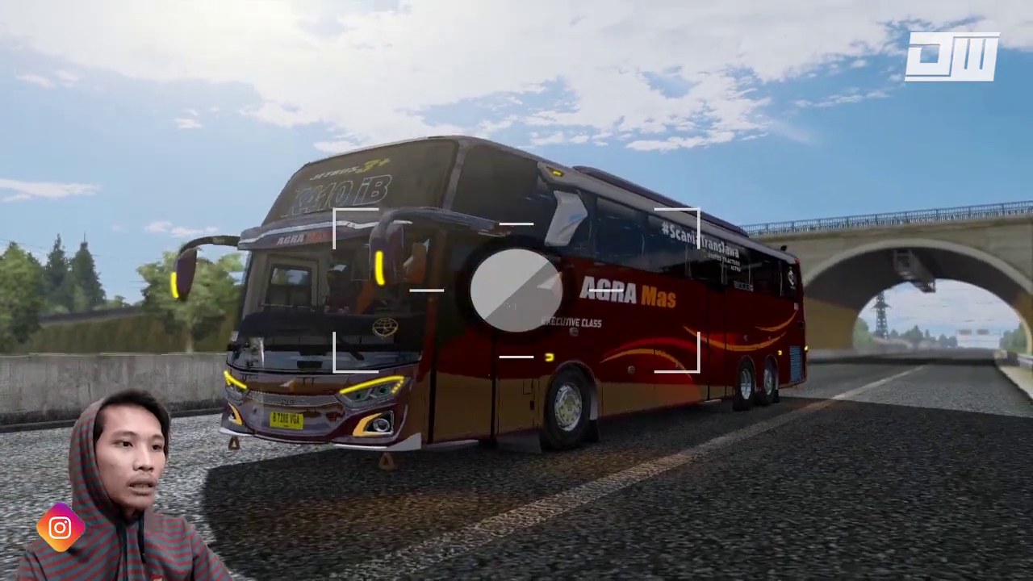
key(s)
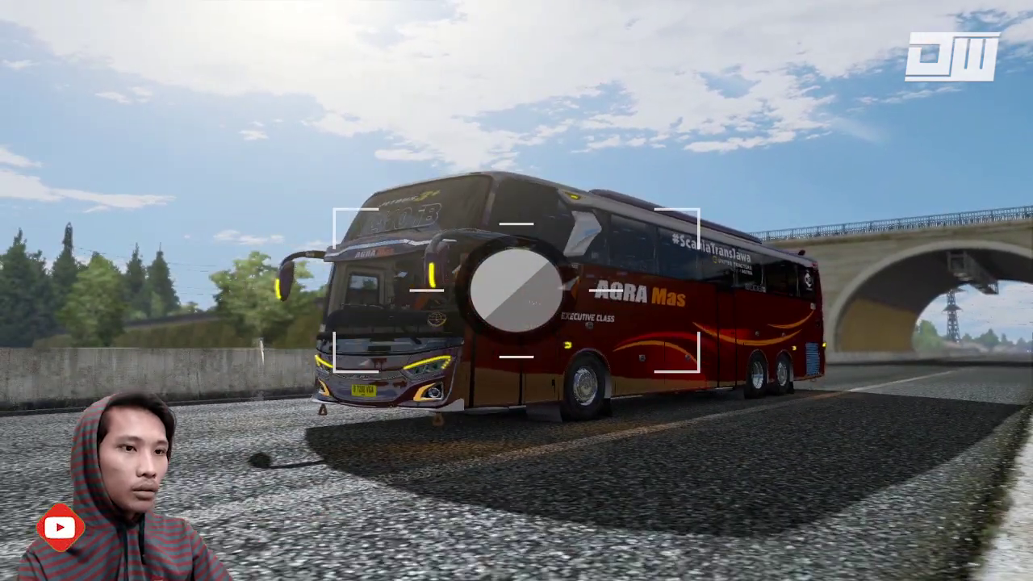
key(a)
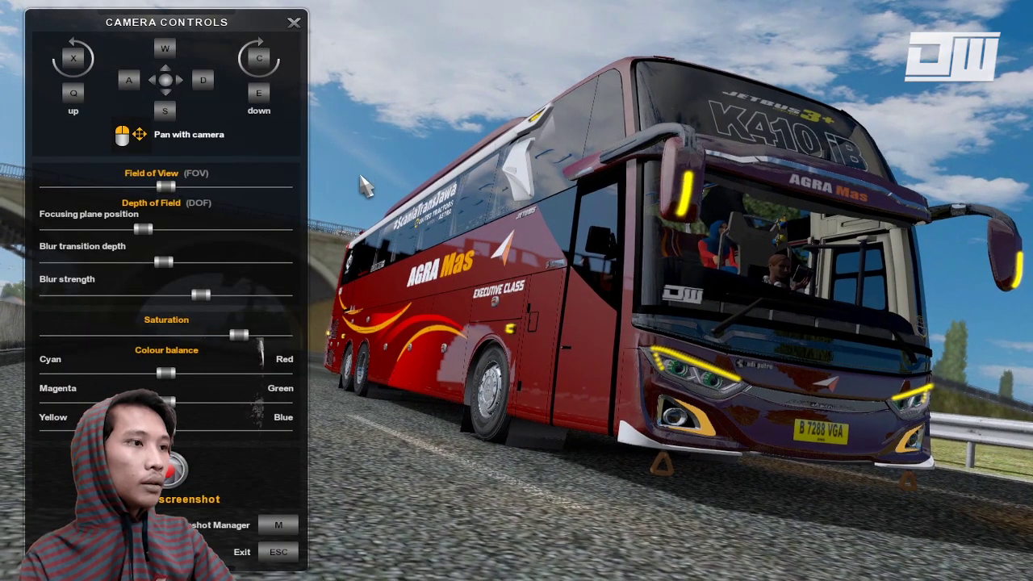
Step: Shift the depth of field's focusing plane position just past midway and slightly lower the blur transition depth
drag(139, 233, 161, 247)
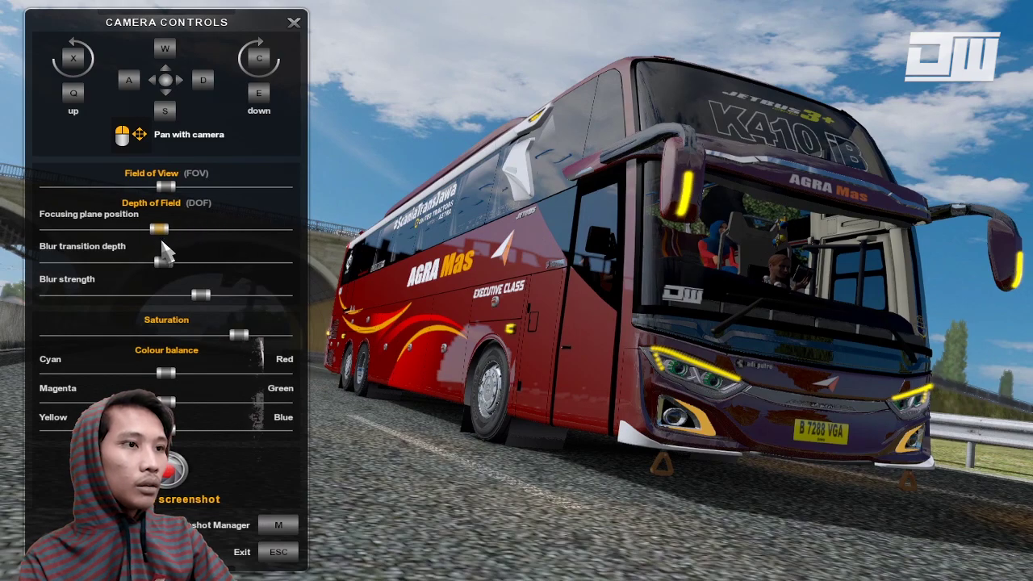
click(356, 259)
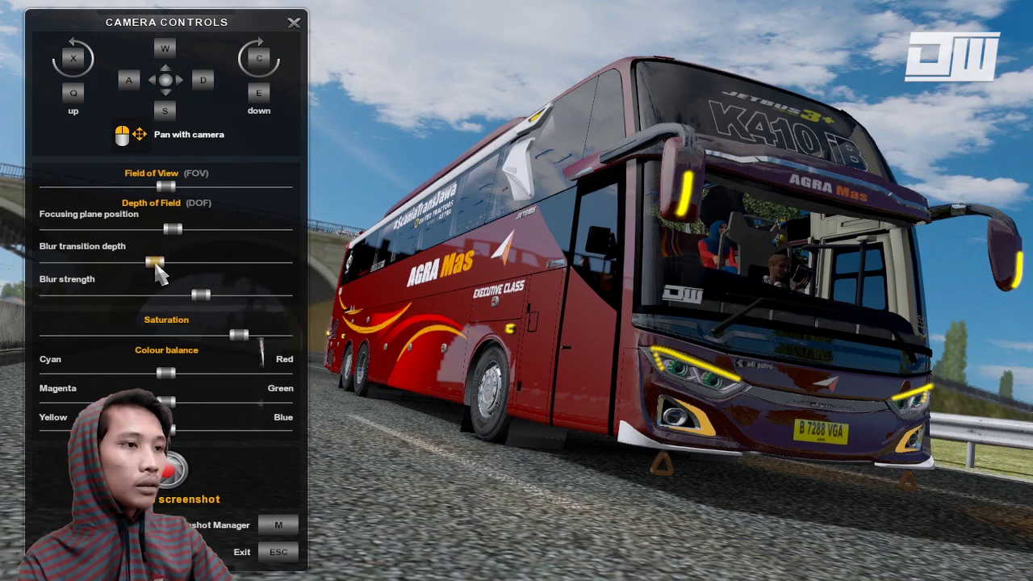
Step: Try a low and a high blur strength on the bus shot, and settle on a level slightly above the middle
drag(202, 297, 115, 314)
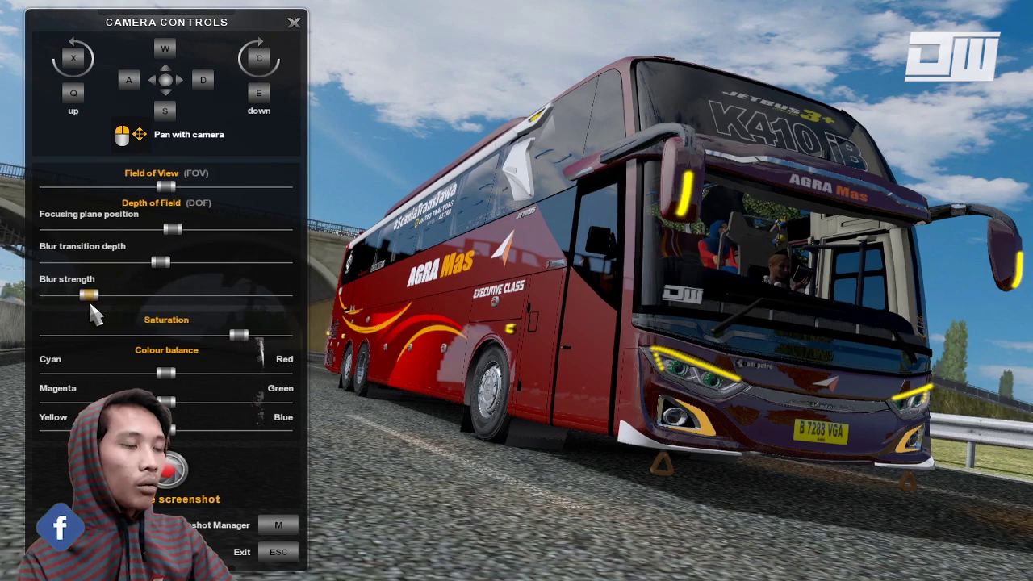
drag(355, 299, 365, 269)
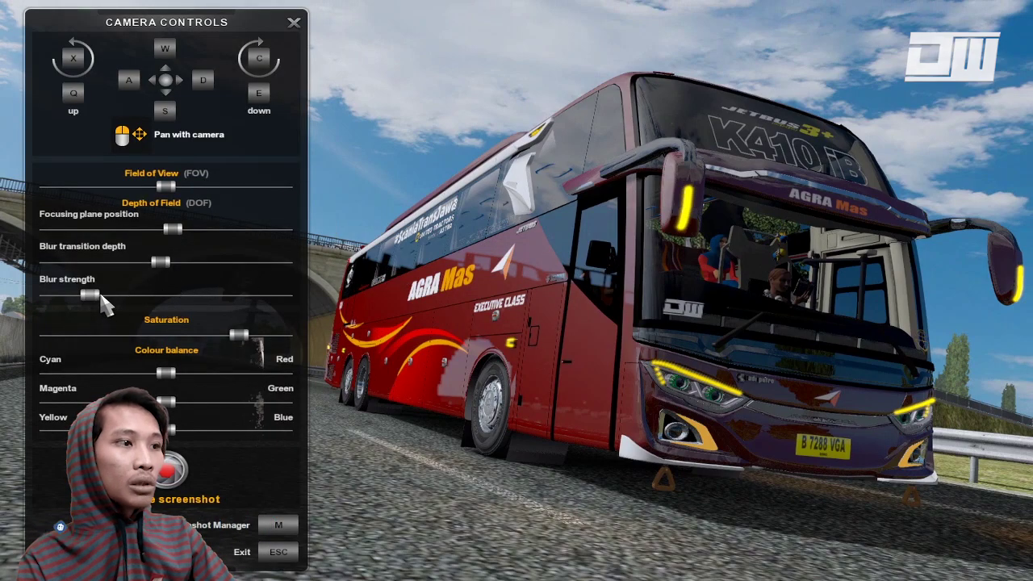
drag(95, 292, 472, 305)
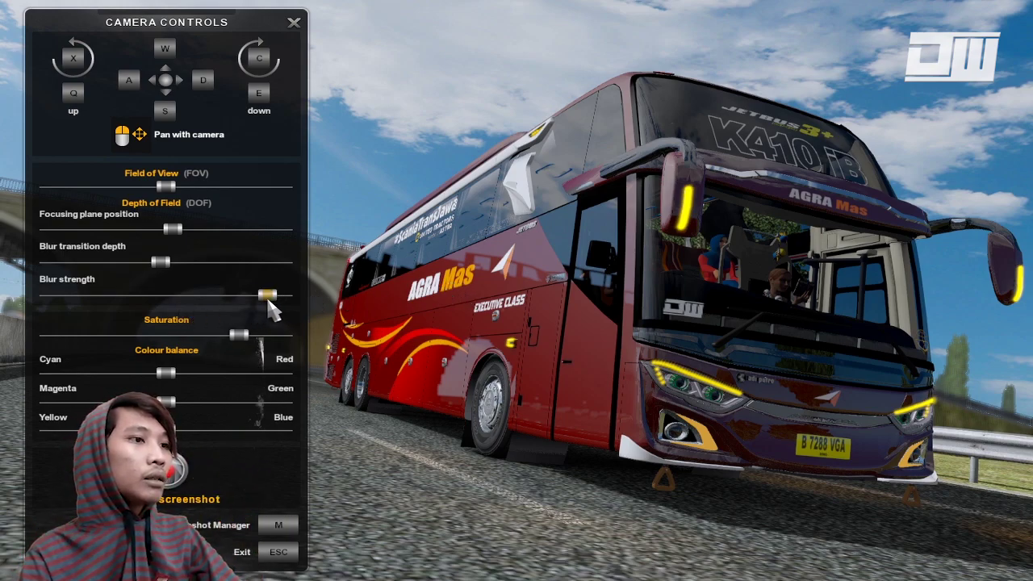
click(390, 302)
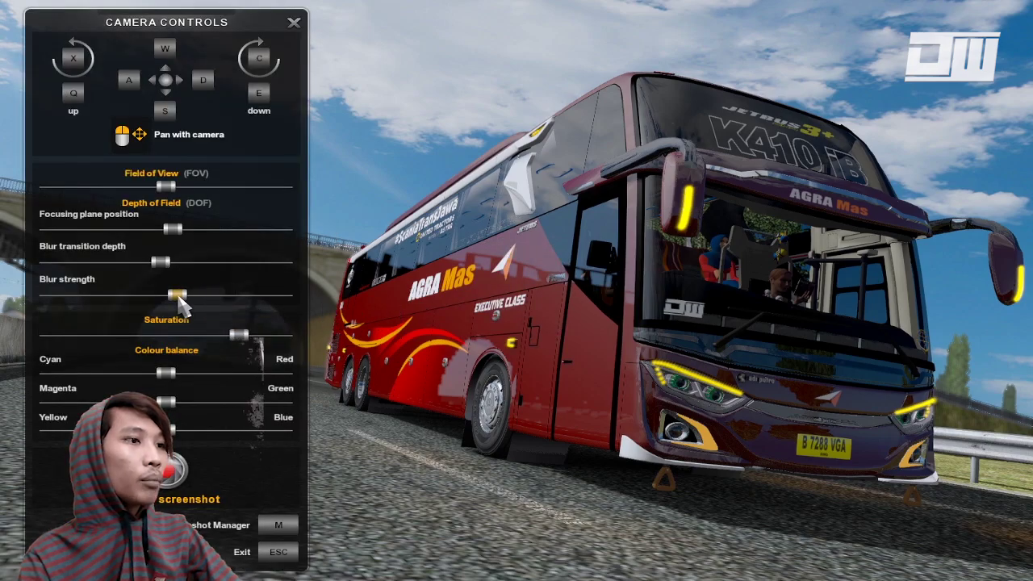
Step: Set the blur transition depth just above the middle and the focusing plane position to about 70% of its range
click(510, 287)
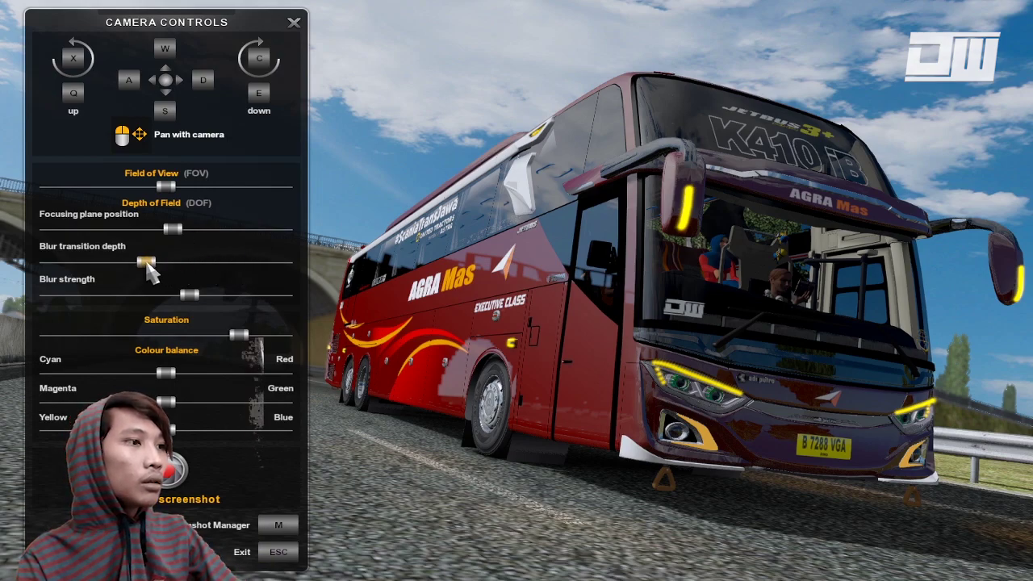
click(515, 288)
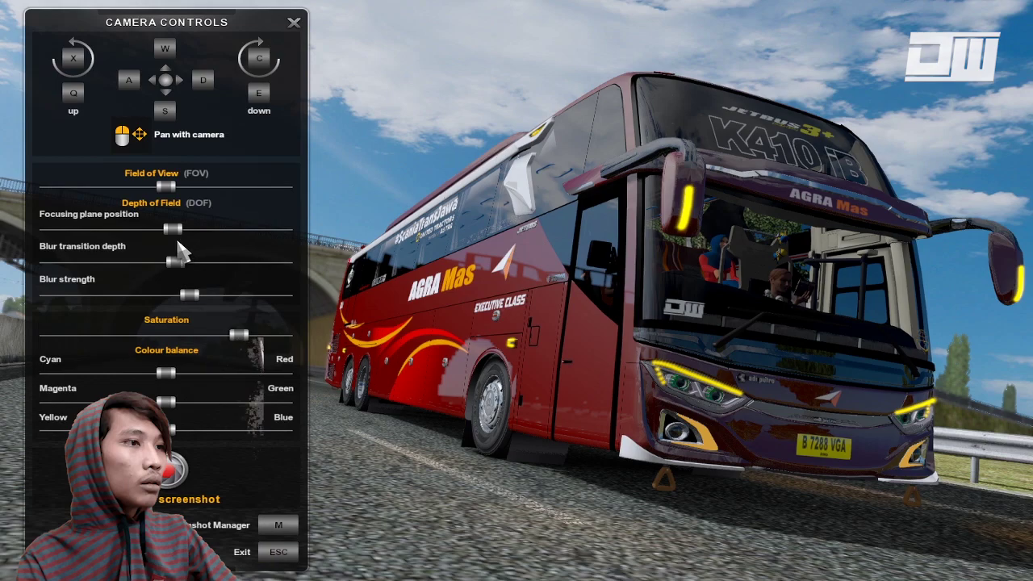
drag(174, 236, 255, 237)
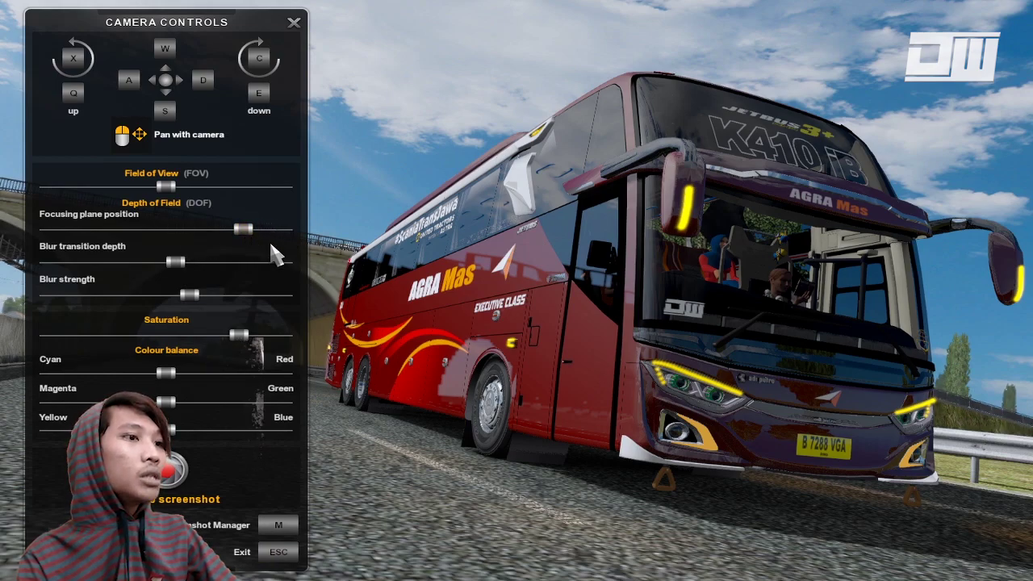
click(515, 288)
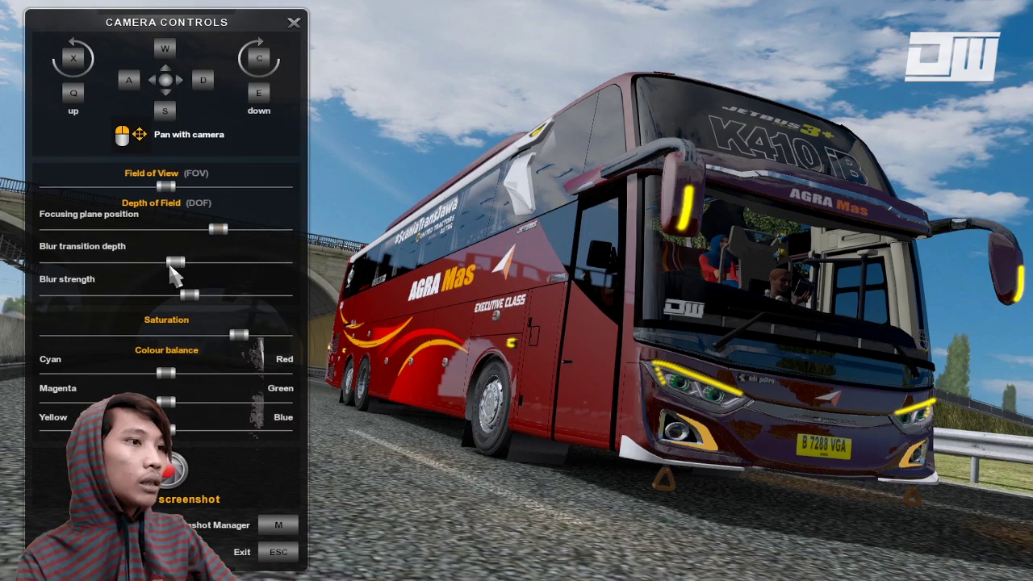
Step: Slightly reframe the low front view of the bus and capture a photo mode screenshot of it
click(515, 288)
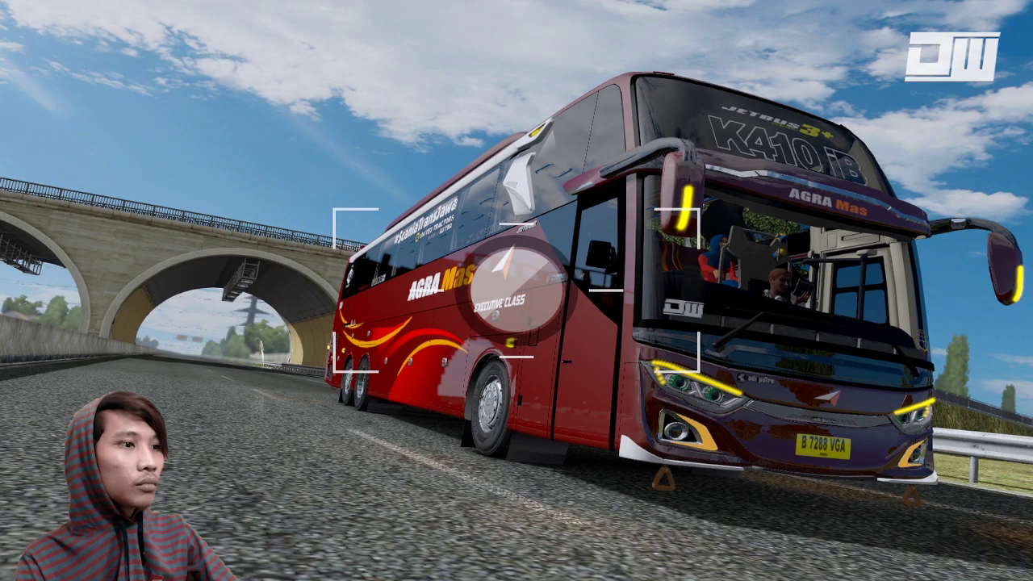
drag(516, 289, 525, 279)
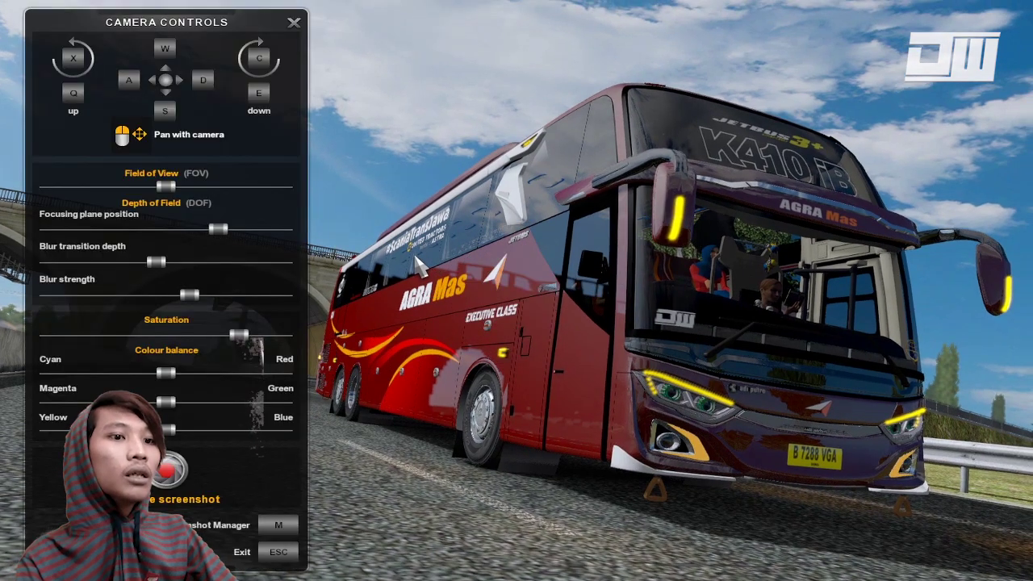
click(182, 469)
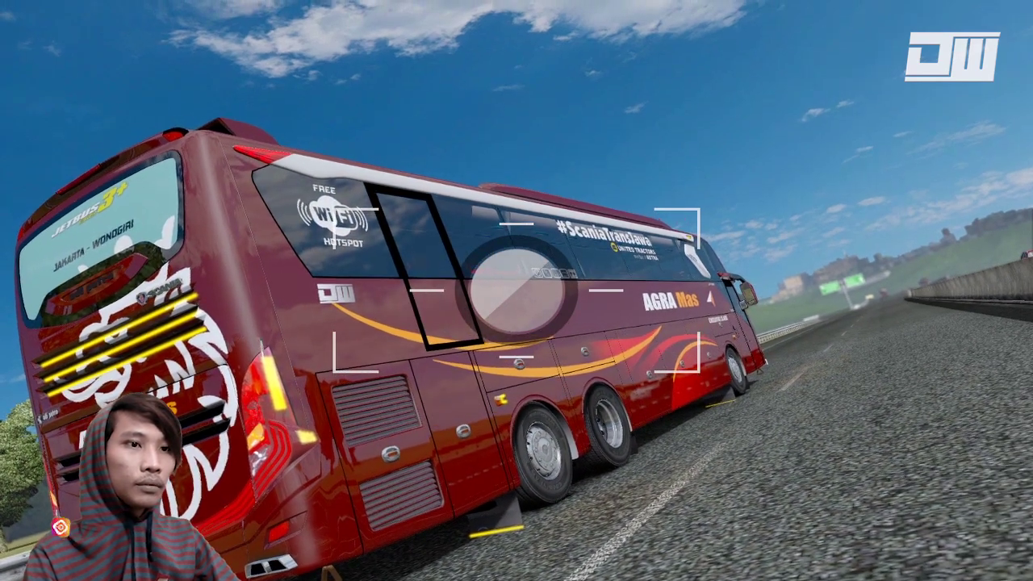
Step: Try a near-maximum saturation, settle on about 80% of its range, and capture the rear side view of the bus
right_click(987, 447)
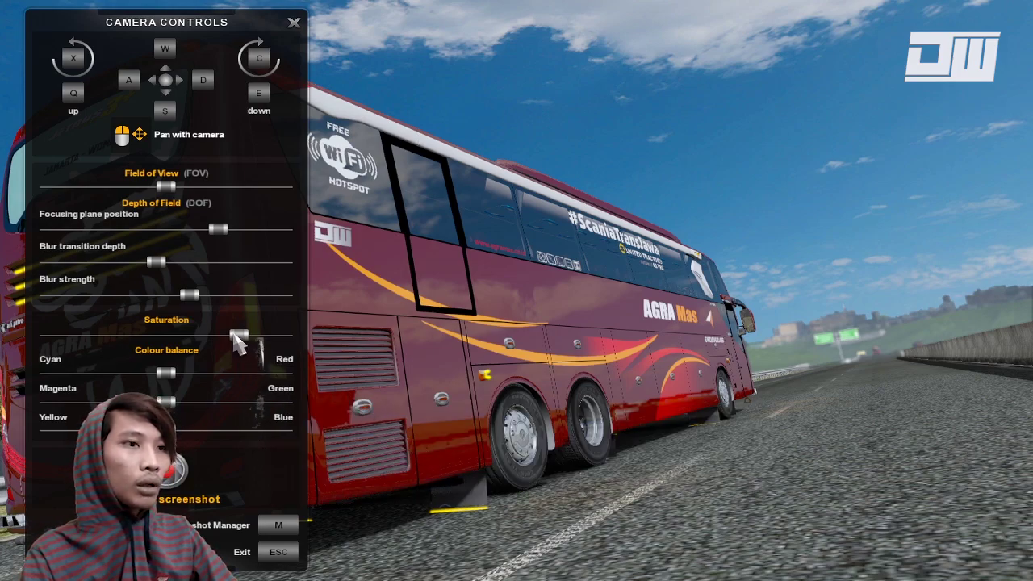
drag(236, 333, 361, 338)
click(569, 364)
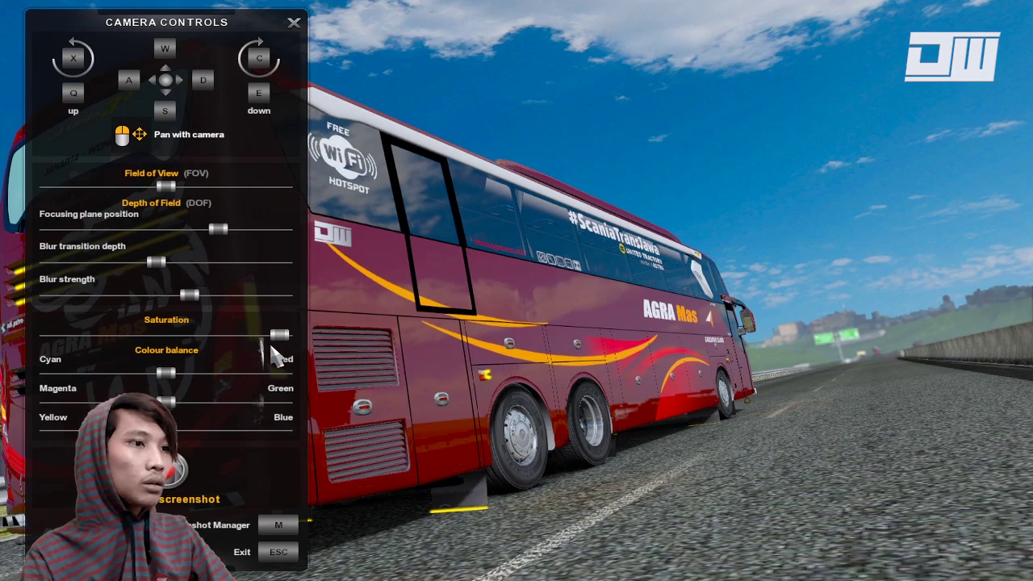
drag(278, 337, 250, 338)
click(468, 362)
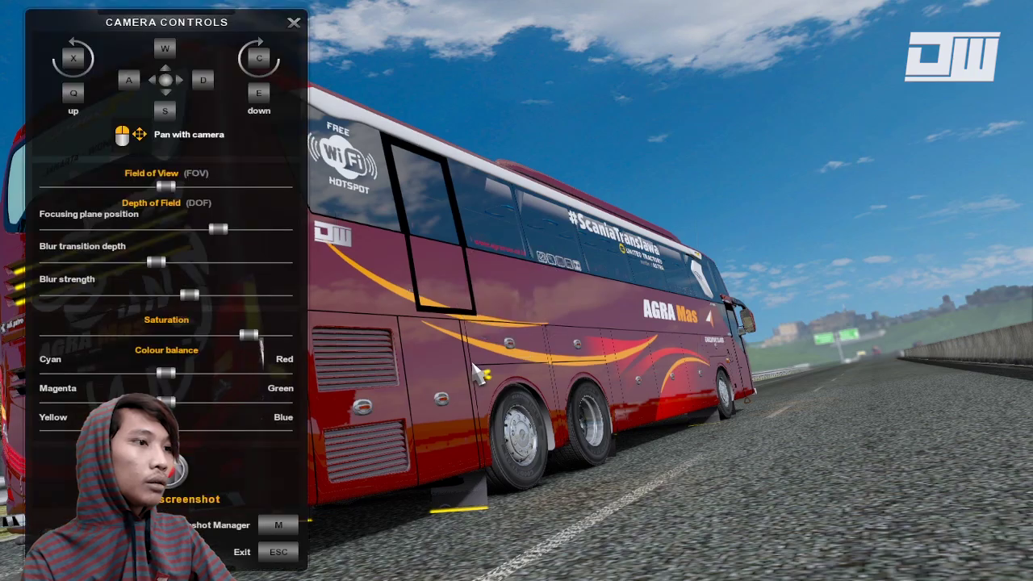
click(171, 484)
click(566, 462)
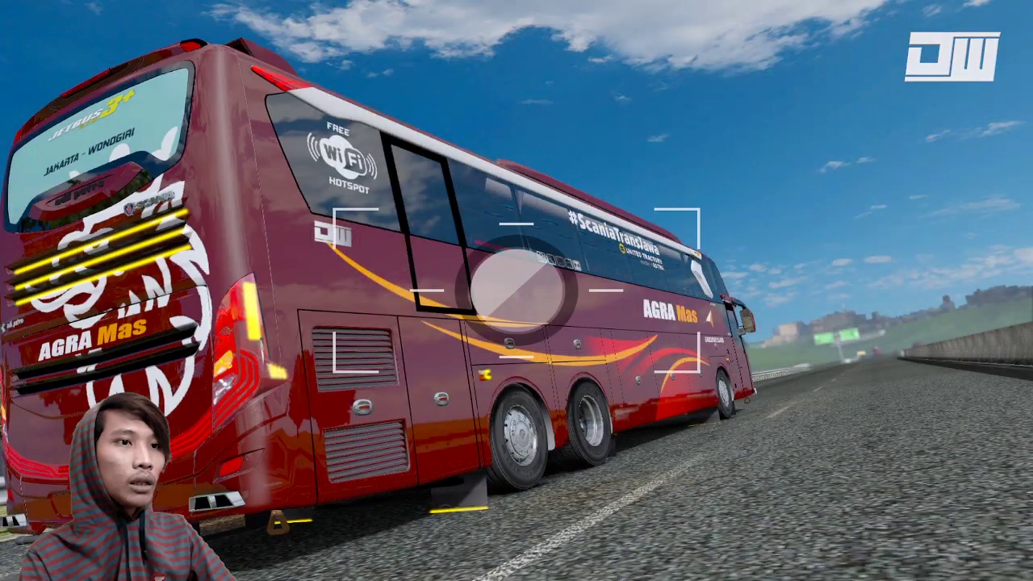
Step: Fly the camera around the rear to frame the bus's back and opposite side, and capture a screenshot of that view
key(a)
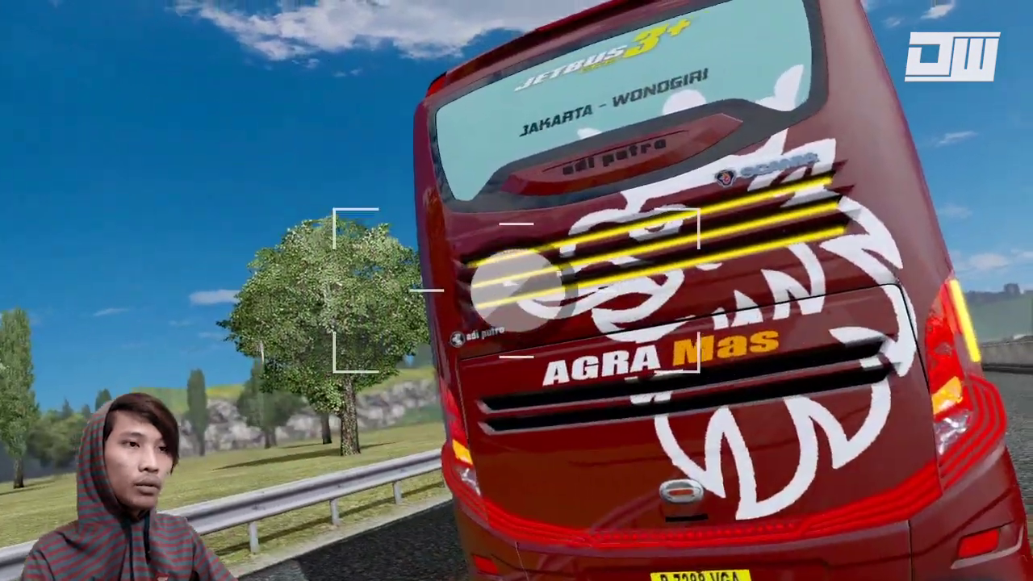
key(a)
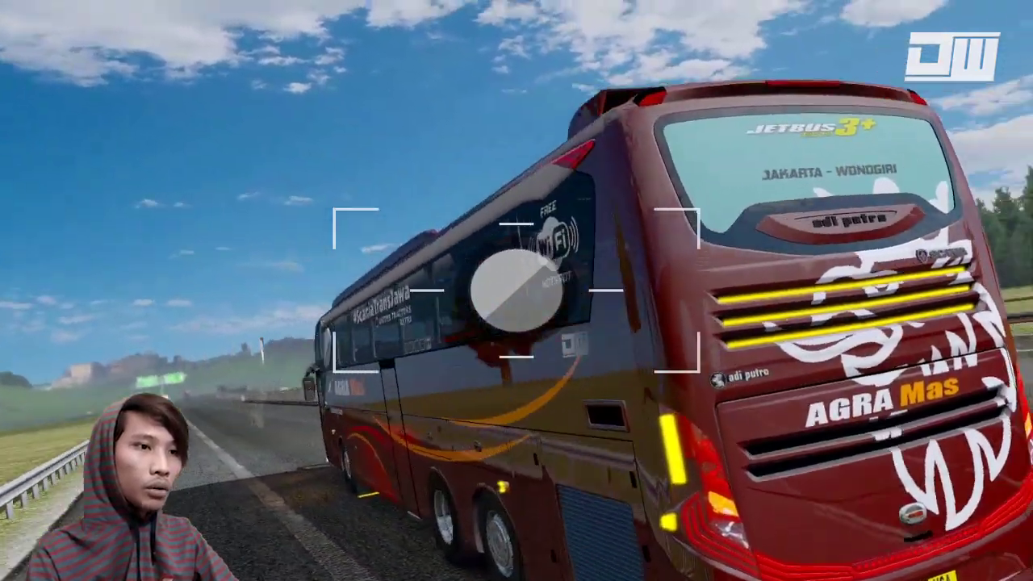
key(s)
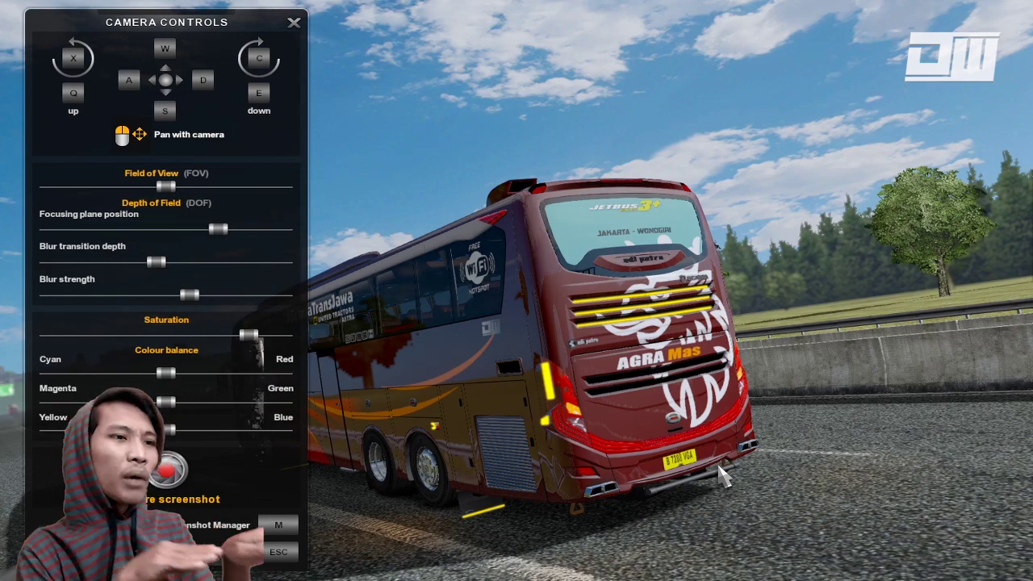
drag(758, 428, 706, 438)
key(w)
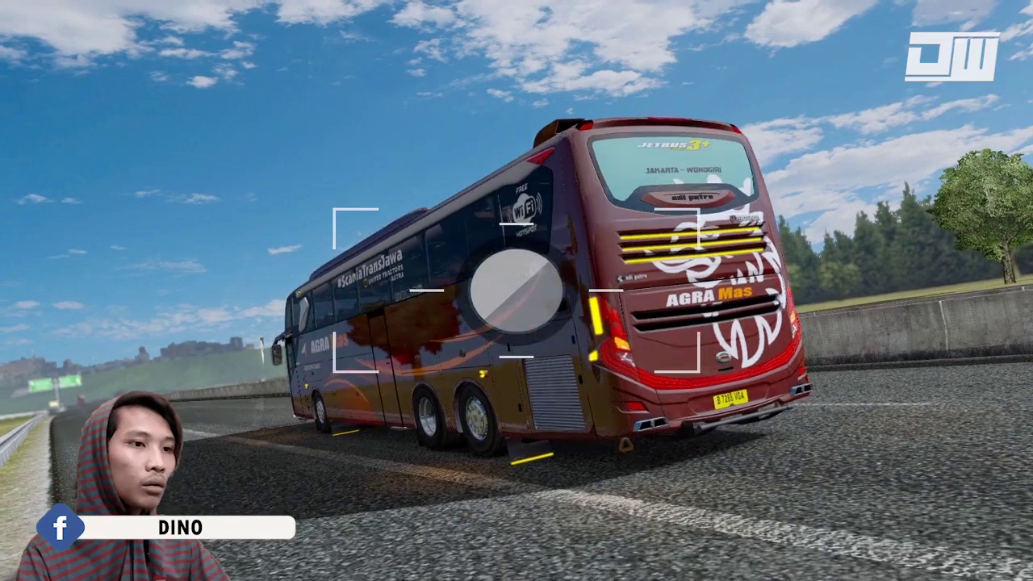
key(w)
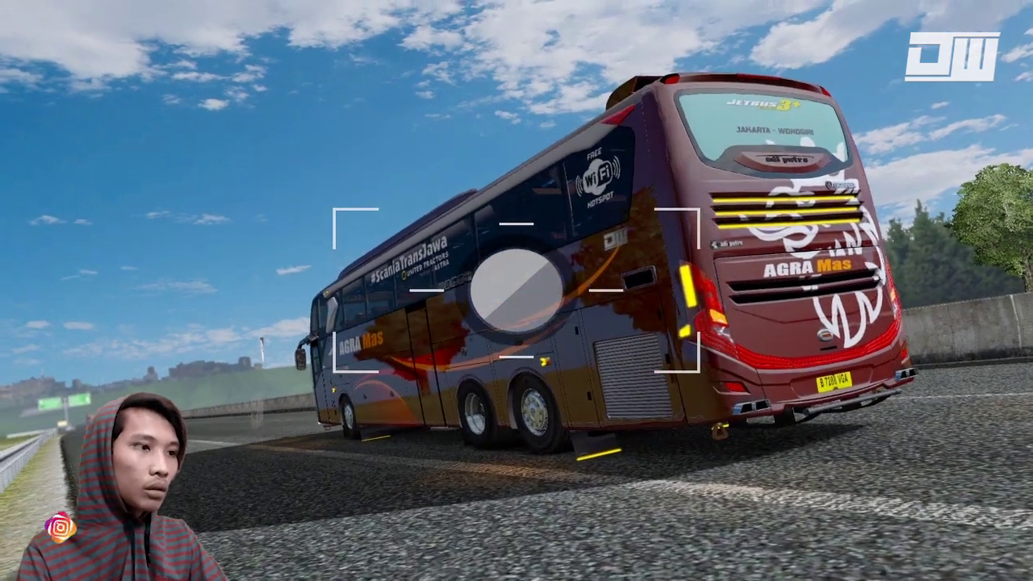
drag(769, 338, 760, 334)
click(184, 475)
key(d)
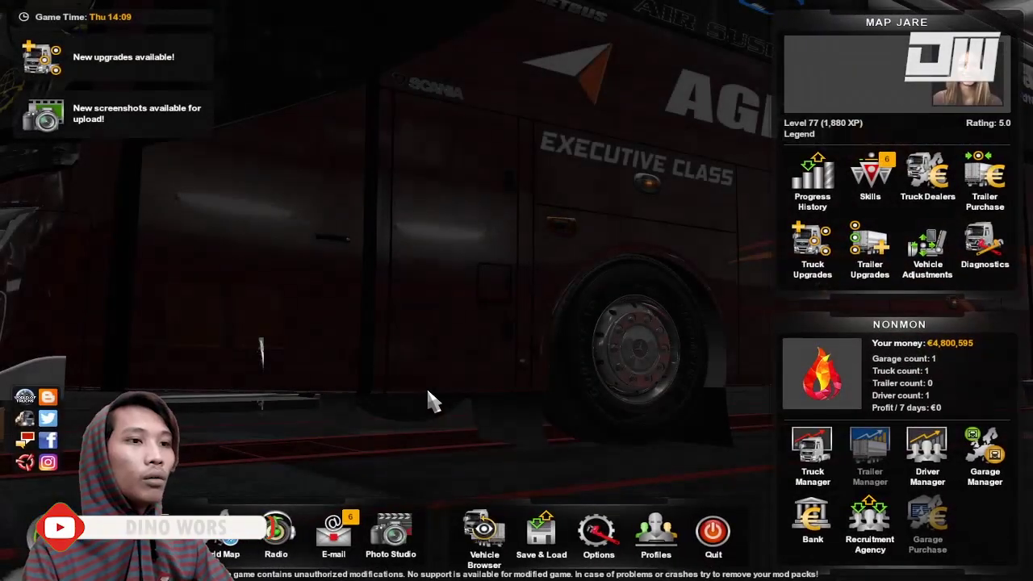
Step: Quit the game and preview the screenshot ets2_20200625_164654_00 from the Video muka folder
click(709, 542)
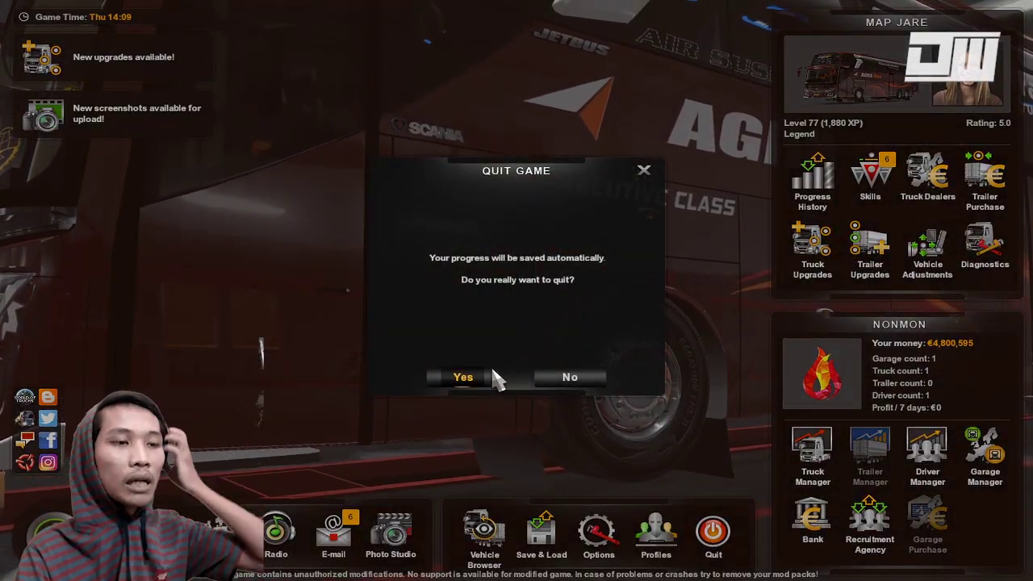
click(463, 377)
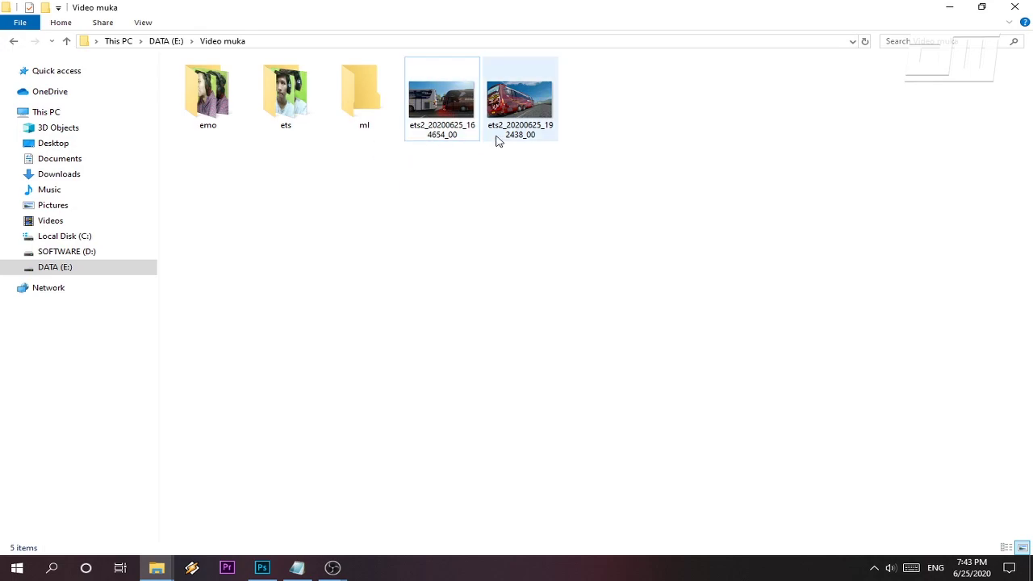
double_click(464, 106)
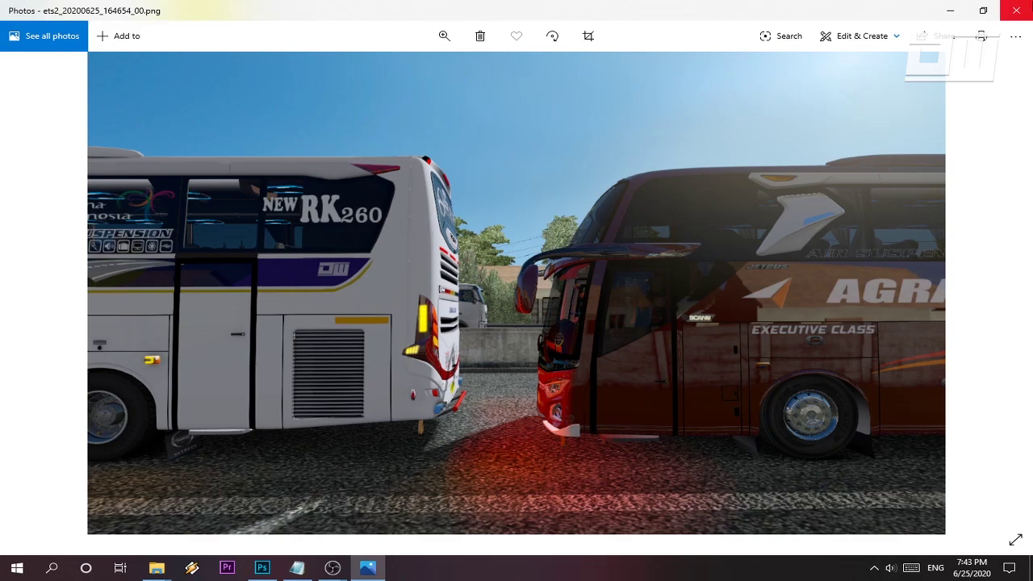
click(1016, 10)
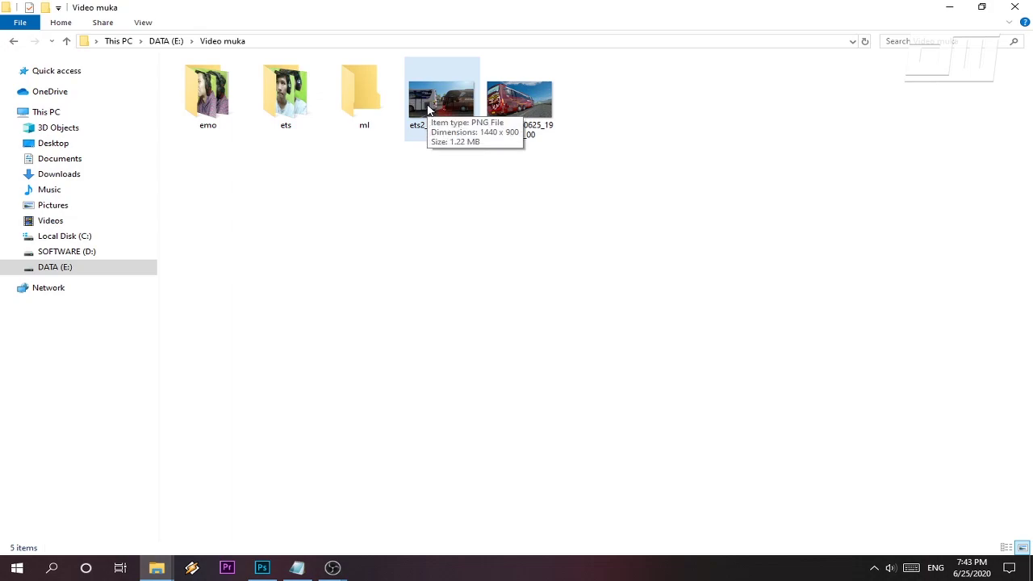
Step: Open the ets2_20200625_164654_00 screenshot in Adobe Photoshop CC 2018
click(429, 108)
right_click(428, 107)
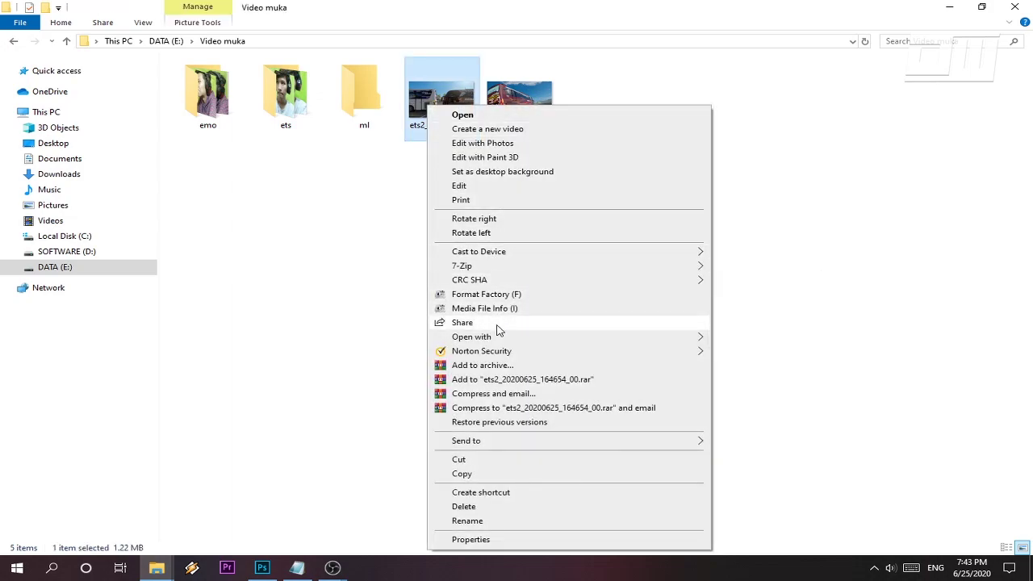
mouse_move(691, 338)
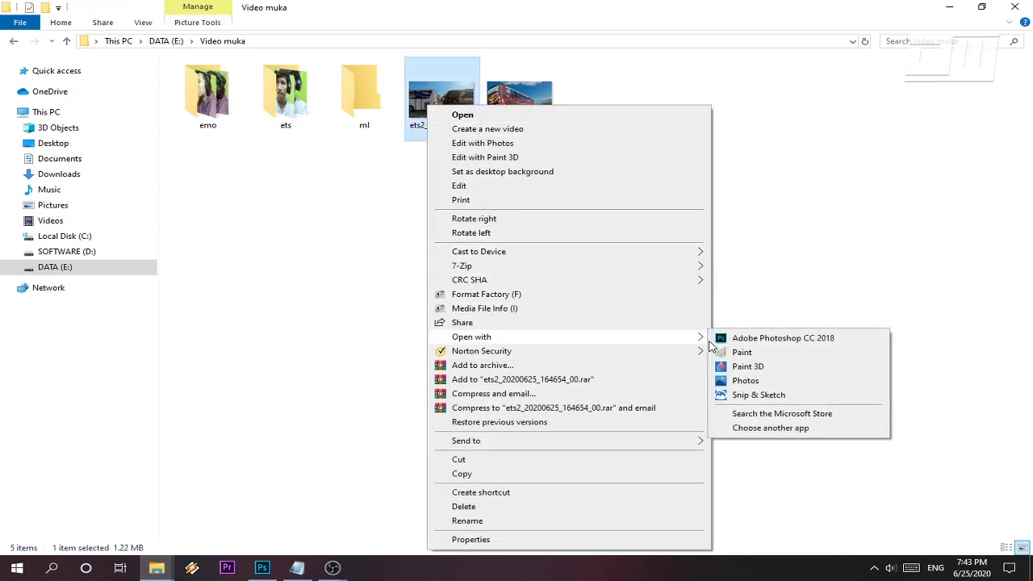
click(761, 342)
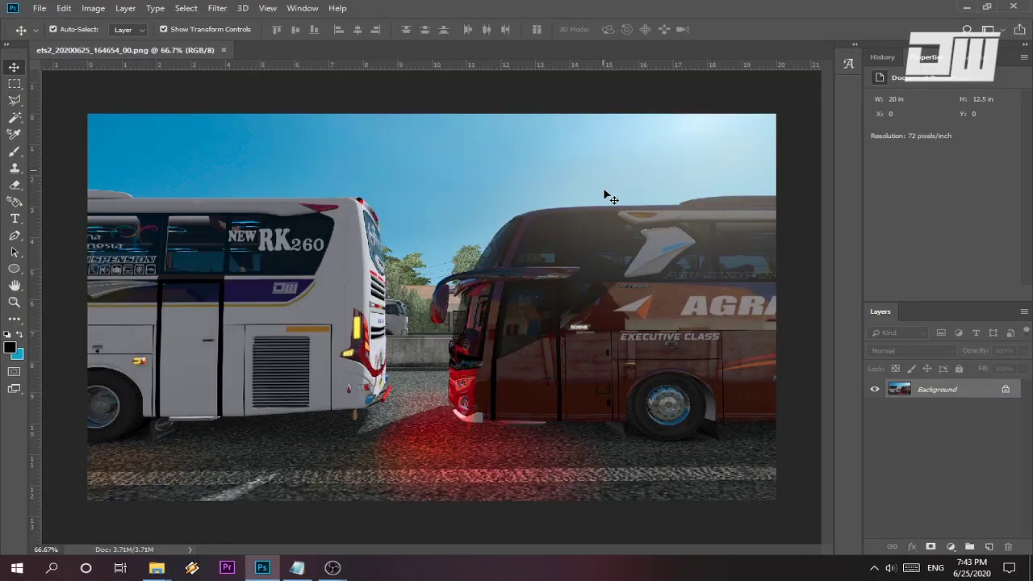
Step: Unlock the screenshot's Background layer so that it becomes an editable layer
click(1004, 390)
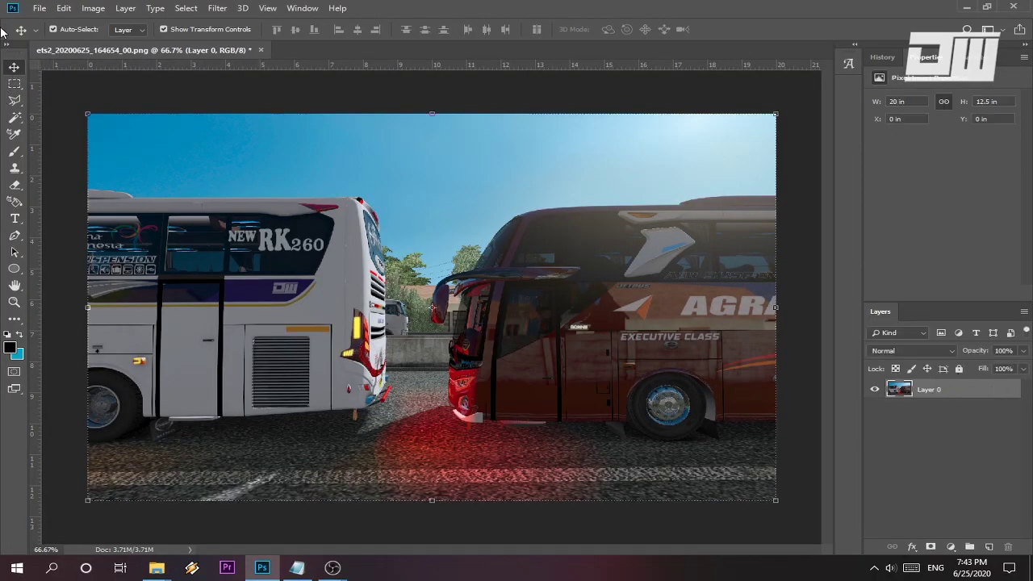
double_click(954, 389)
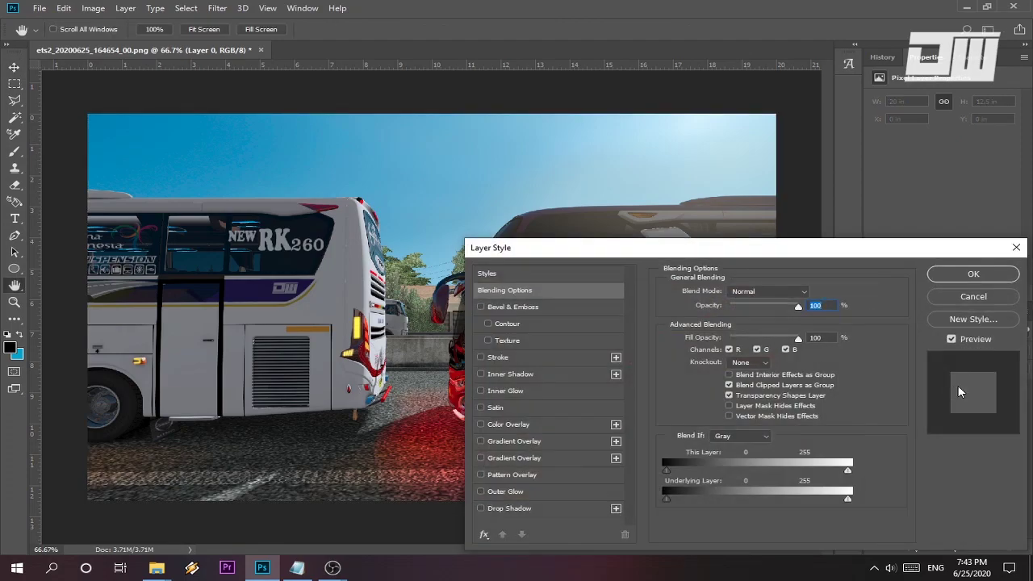
click(1015, 247)
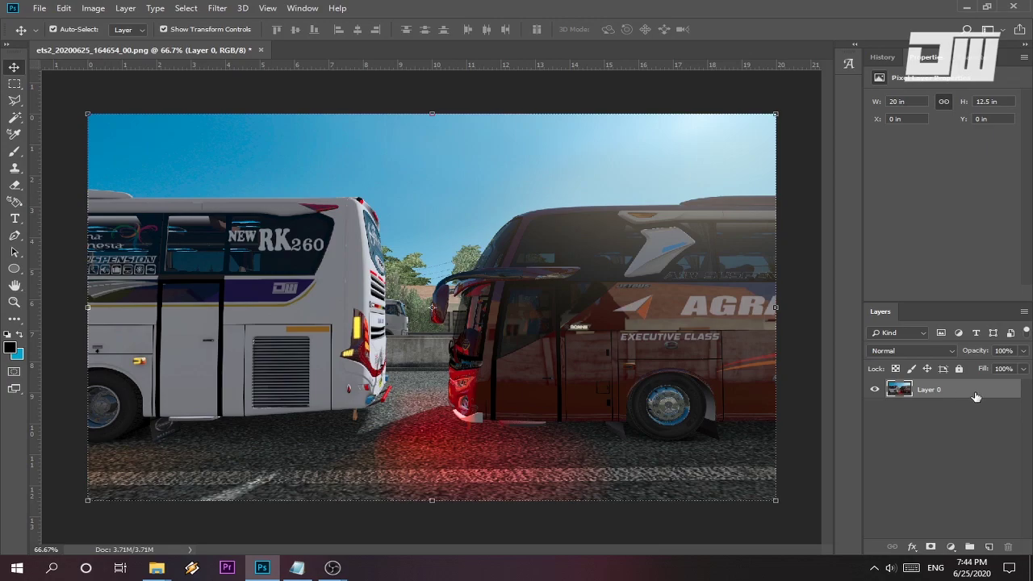
Step: Duplicate the screenshot layer and rename the copy "filter"
key(ctrl+j)
drag(973, 392, 961, 418)
double_click(934, 409)
text(Bltw)
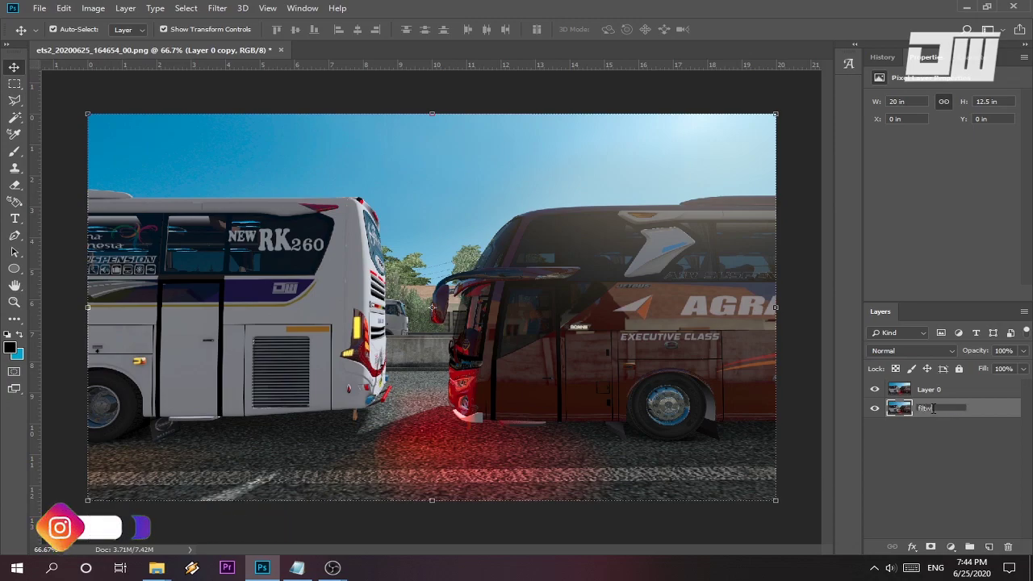
key(BackSpace)
text(er)
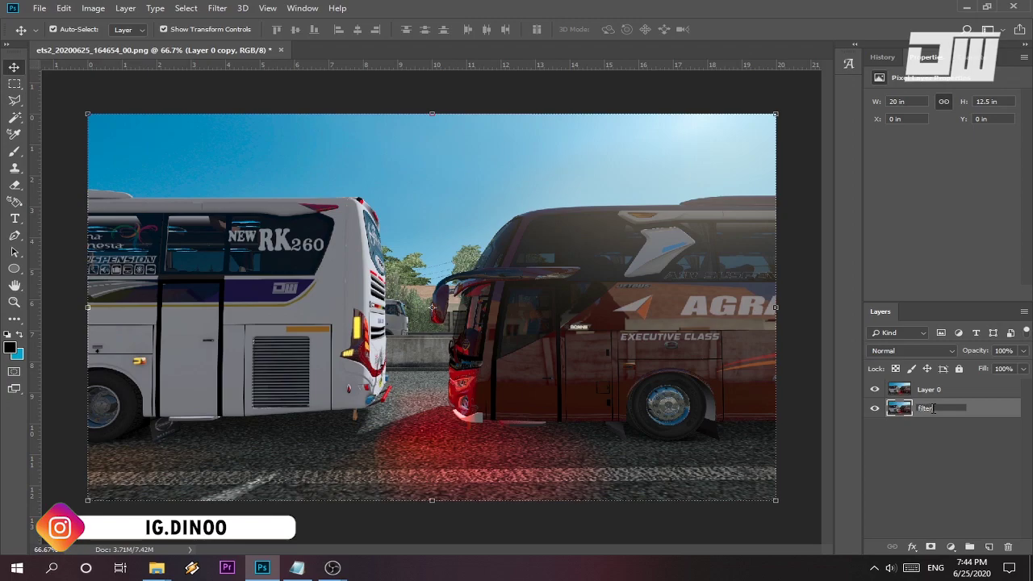
click(945, 441)
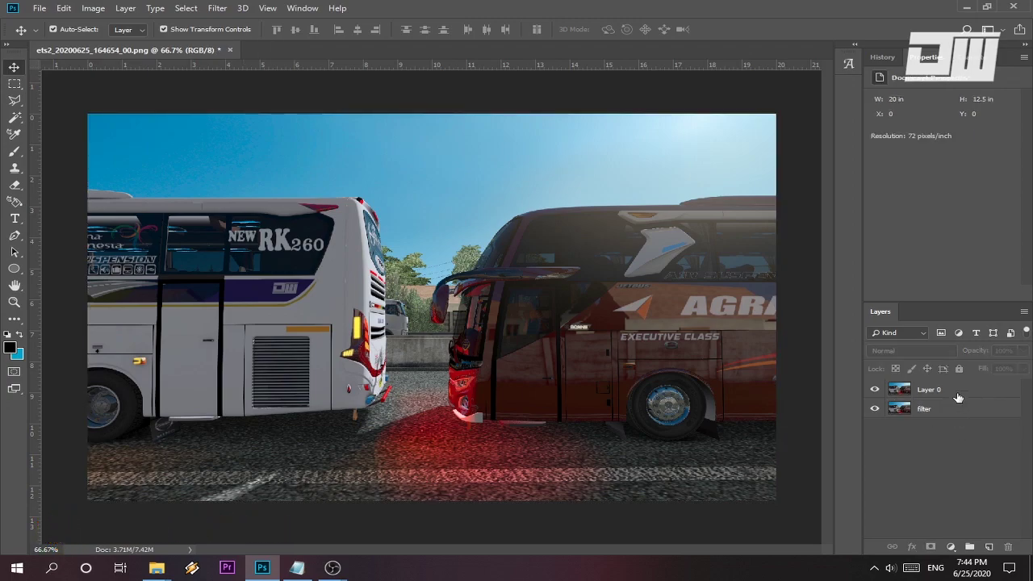
Step: Place the filter layer above Layer 0 and fully lock Layer 0
mouse_move(947, 410)
mouse_down()
mouse_move(949, 389)
mouse_move(944, 421)
mouse_up()
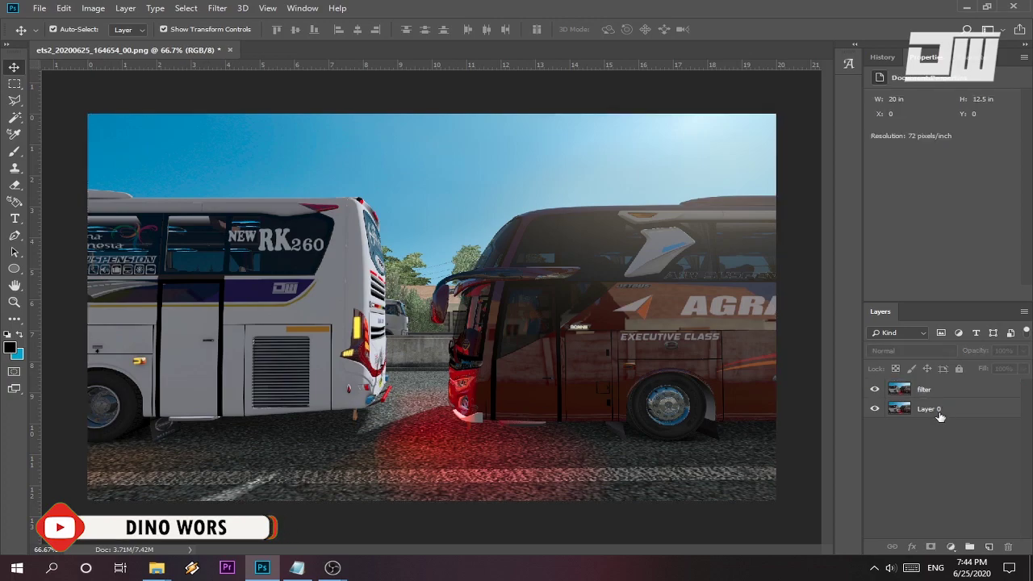
click(946, 391)
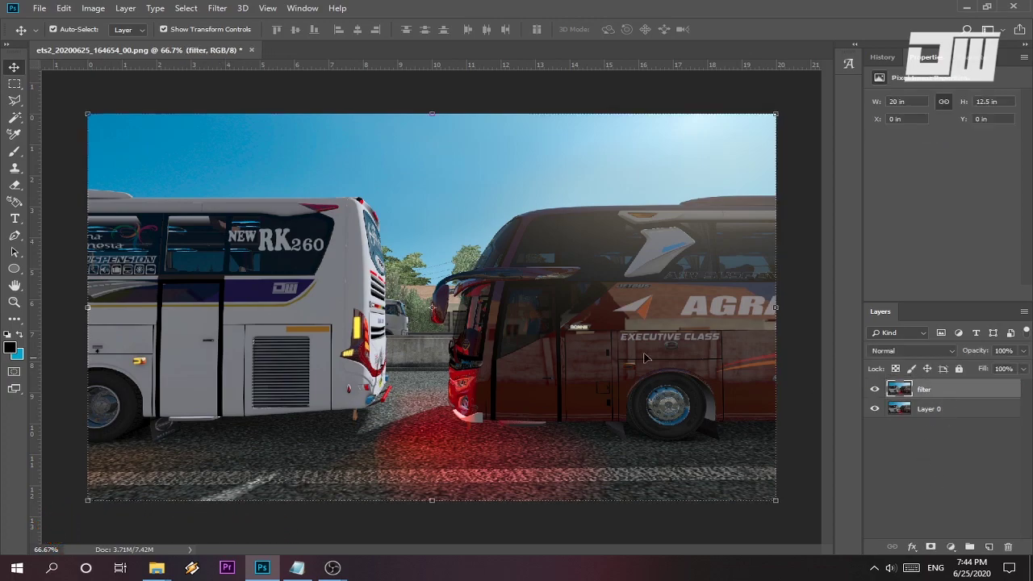
click(970, 421)
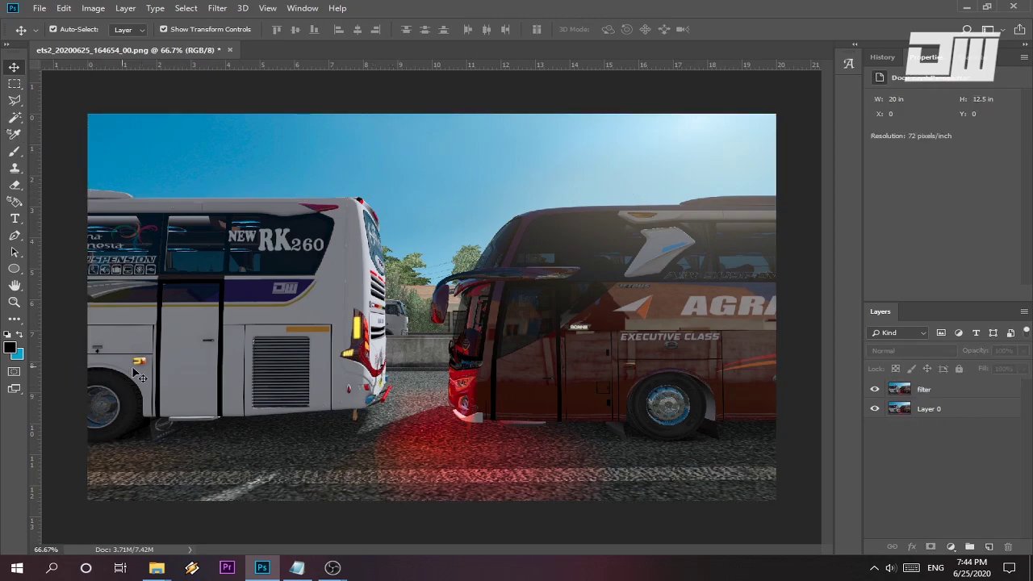
click(942, 409)
click(958, 368)
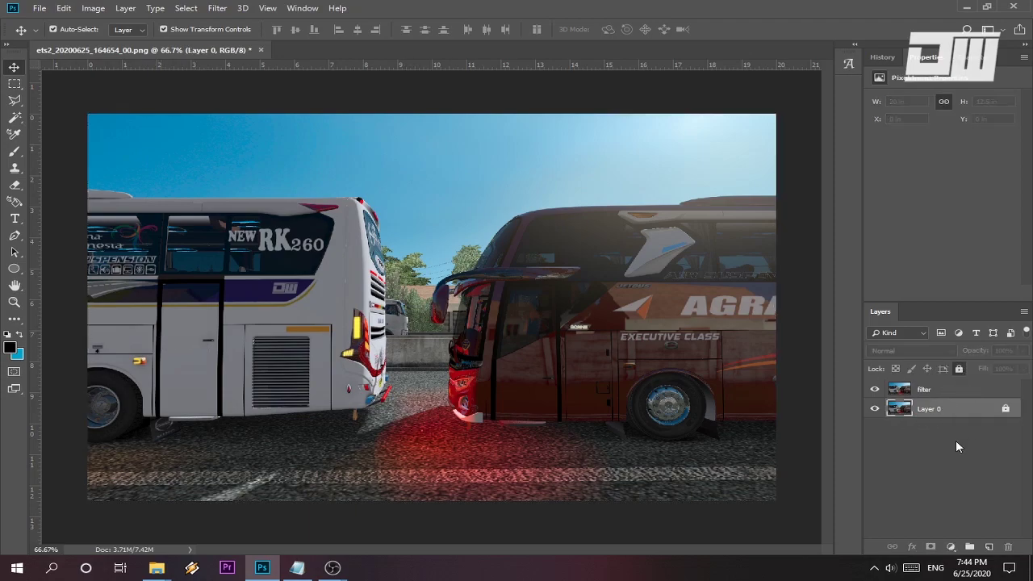
click(965, 426)
Step: Start outlining the red bus with the Polygonal Lasso, tracing its roofline from the image edge down the windshield to the mirror arm
click(11, 103)
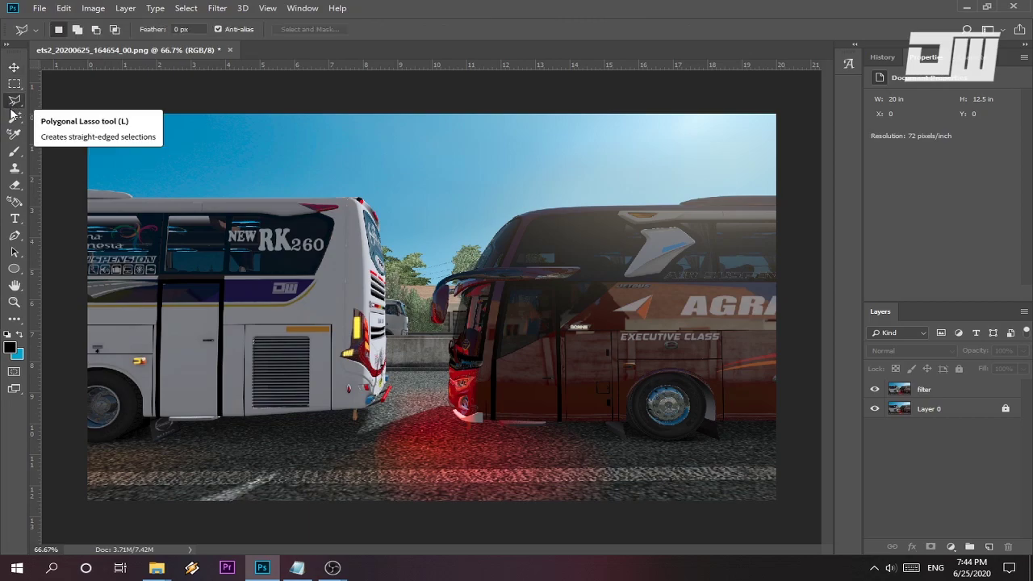
scroll(797, 240, up, 3)
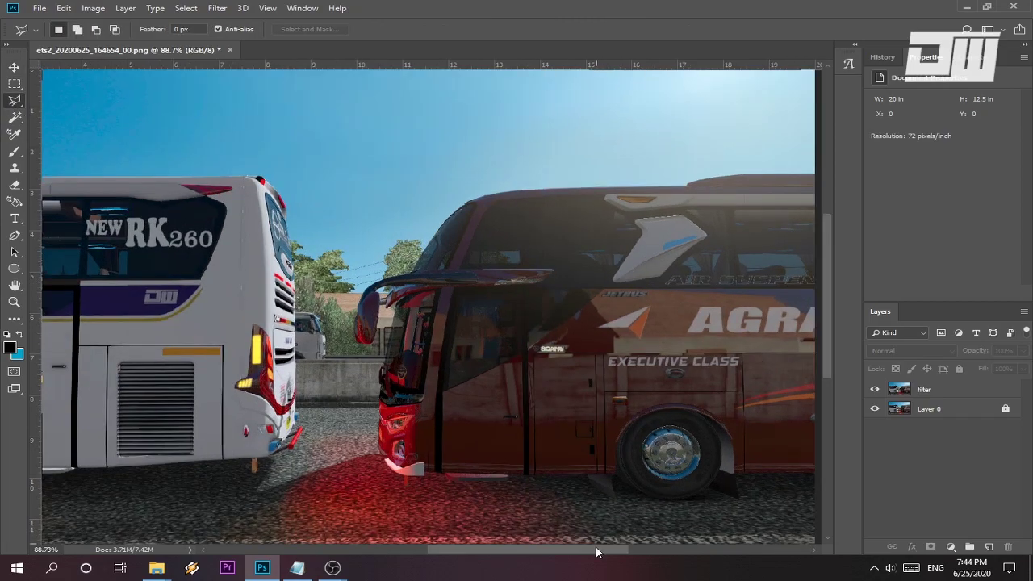
drag(596, 551, 610, 554)
scroll(710, 408, up, 2)
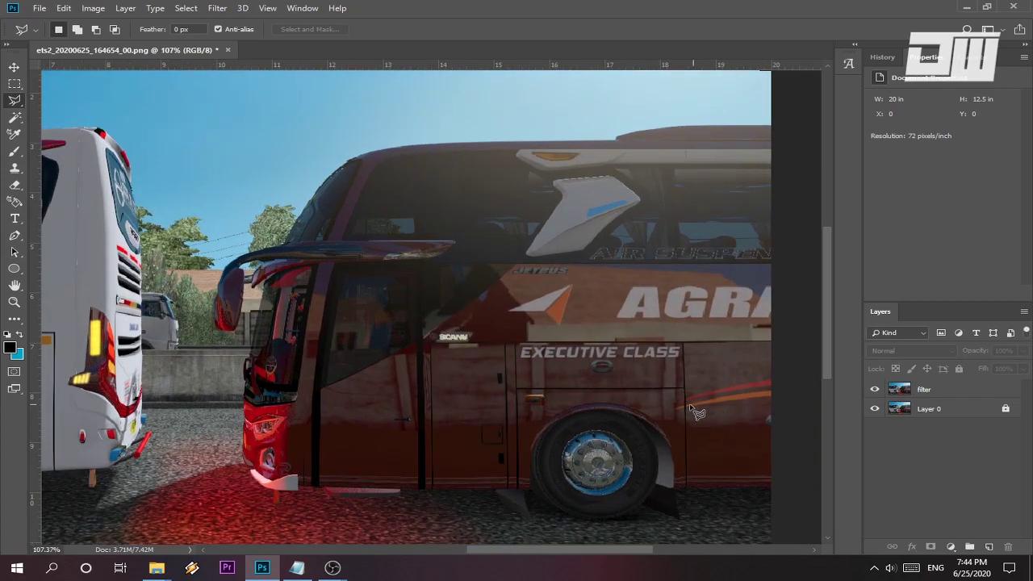
click(772, 126)
click(615, 138)
click(538, 141)
click(452, 143)
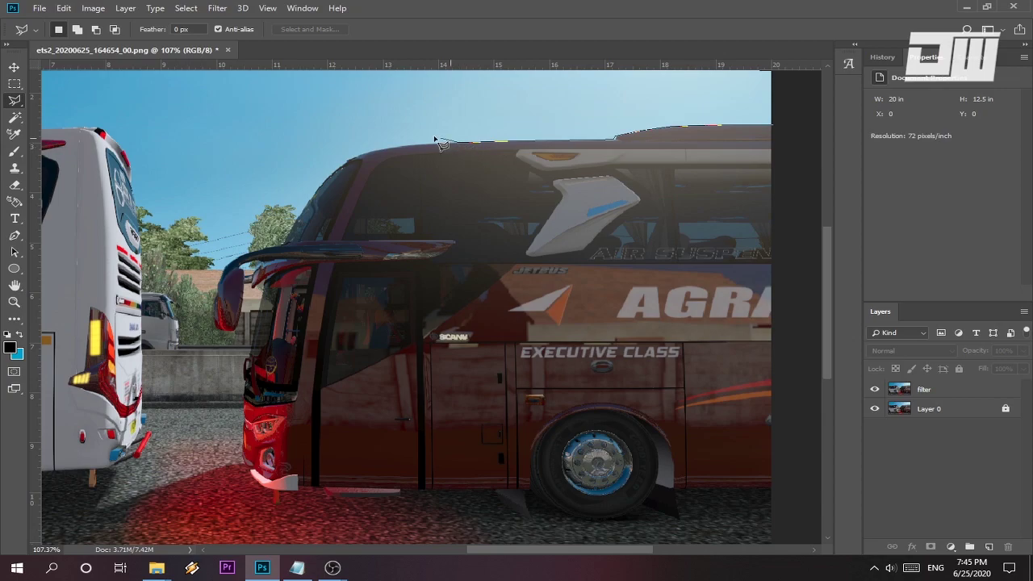
click(406, 147)
click(326, 179)
click(289, 230)
click(283, 245)
Step: Continue the Polygonal Lasso outline around the red bus's mirror arm and hanging side mirror
click(254, 251)
click(239, 258)
click(223, 270)
click(216, 288)
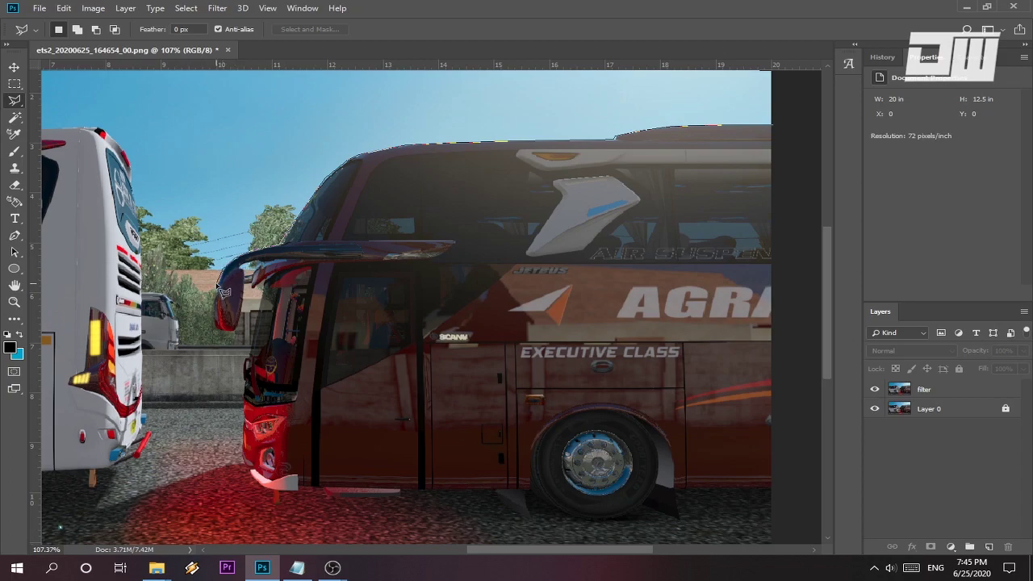
click(218, 325)
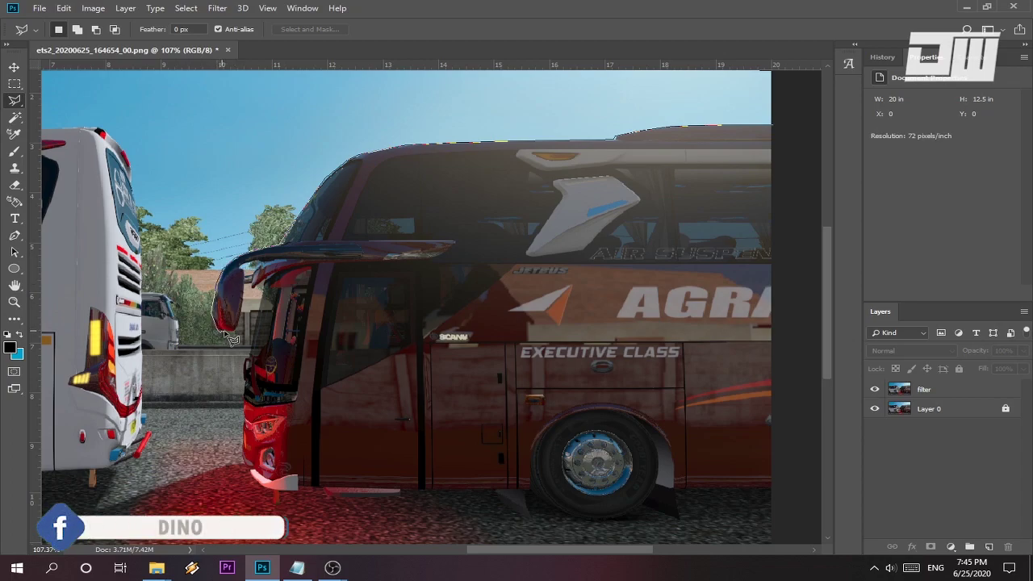
click(235, 331)
click(241, 314)
click(244, 282)
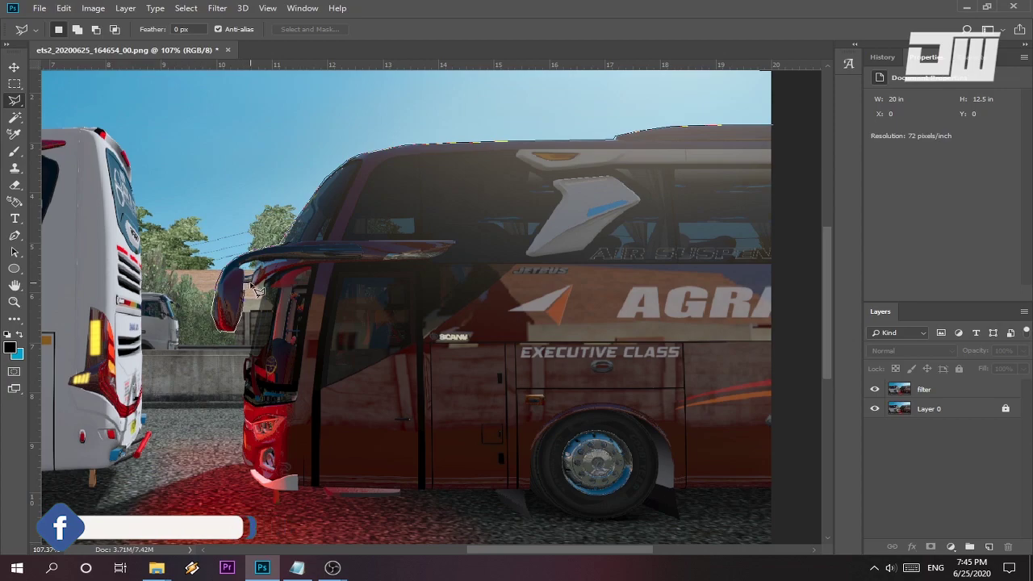
Step: Trace the red bus's front face from the windshield past the headlight to the small part hanging below the bumper
click(261, 292)
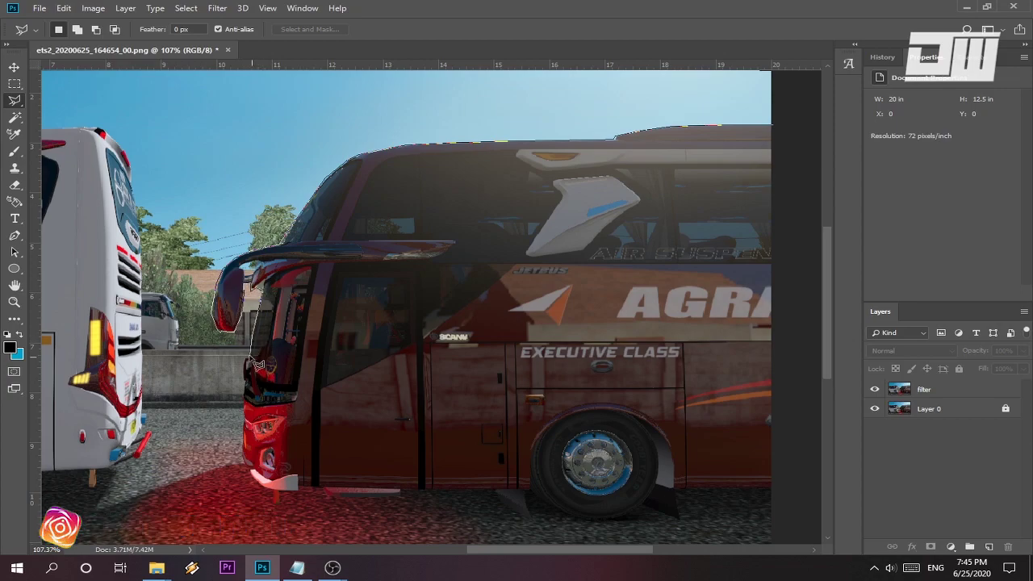
click(244, 357)
click(243, 381)
click(244, 416)
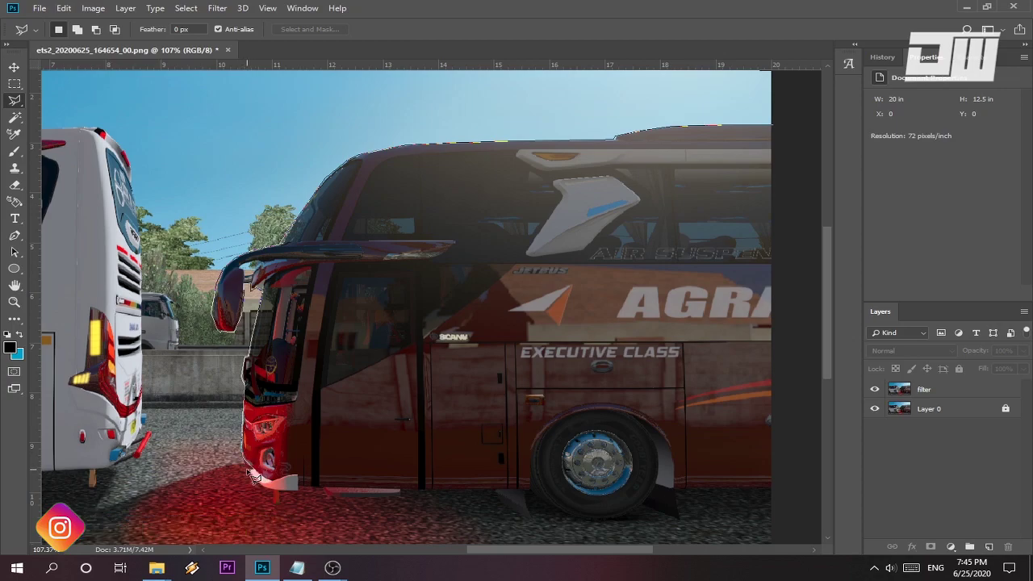
click(272, 489)
click(272, 505)
click(279, 505)
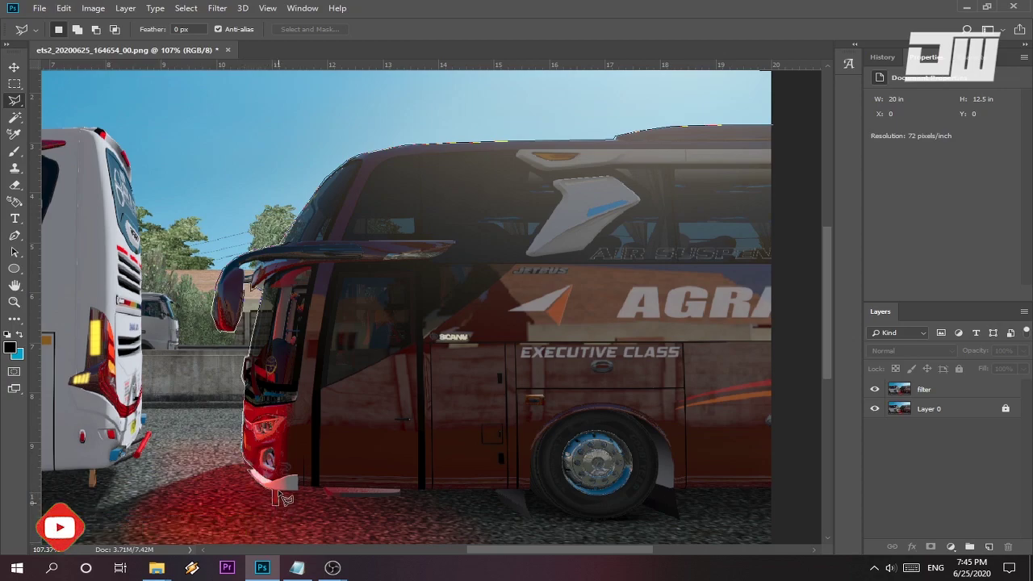
Step: Extend the outline along the red bus's bumper underside and the lower edge of its door
click(279, 490)
click(301, 491)
click(303, 486)
click(321, 487)
click(326, 493)
click(395, 492)
click(401, 490)
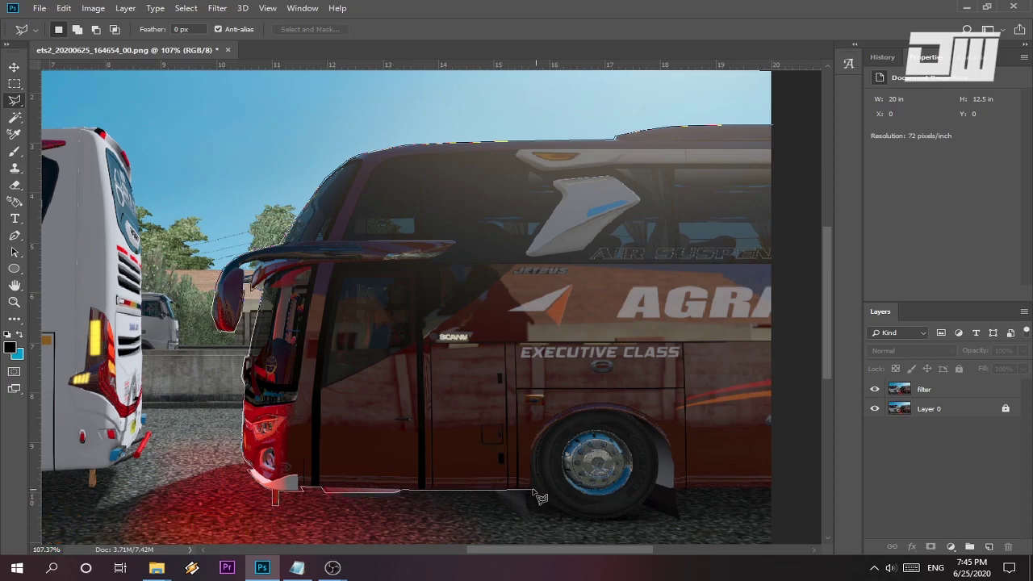
Step: Trace over the red bus's wheel arch, leaving the wheel out, and close the outline along the image edge
click(531, 489)
click(536, 442)
click(576, 415)
click(598, 411)
click(618, 411)
click(635, 417)
click(661, 436)
click(677, 489)
click(772, 488)
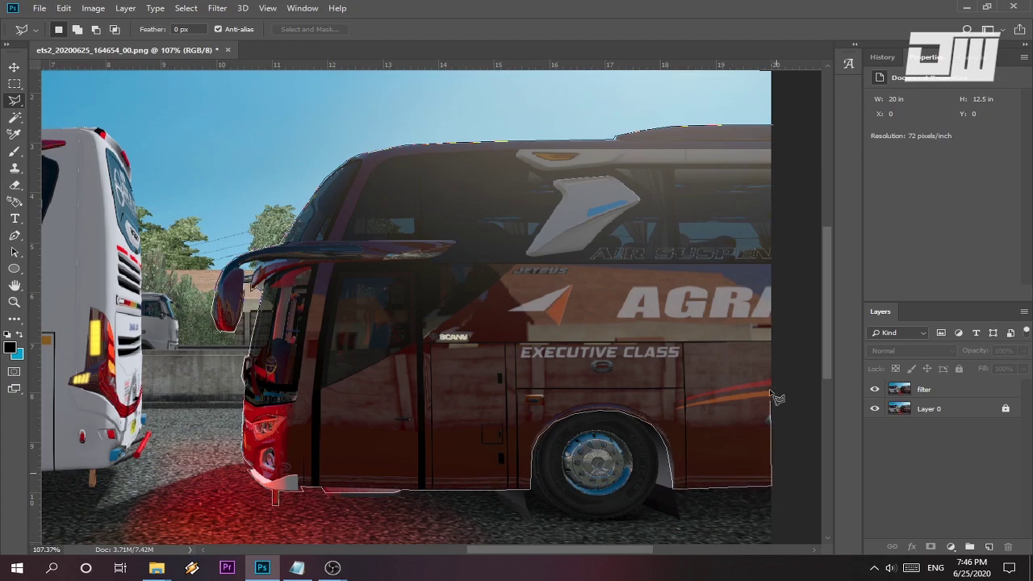
click(772, 126)
Step: Start adding the white bus to the existing selection with the Polygonal Lasso, tracing along its roof
scroll(658, 229, down, 4)
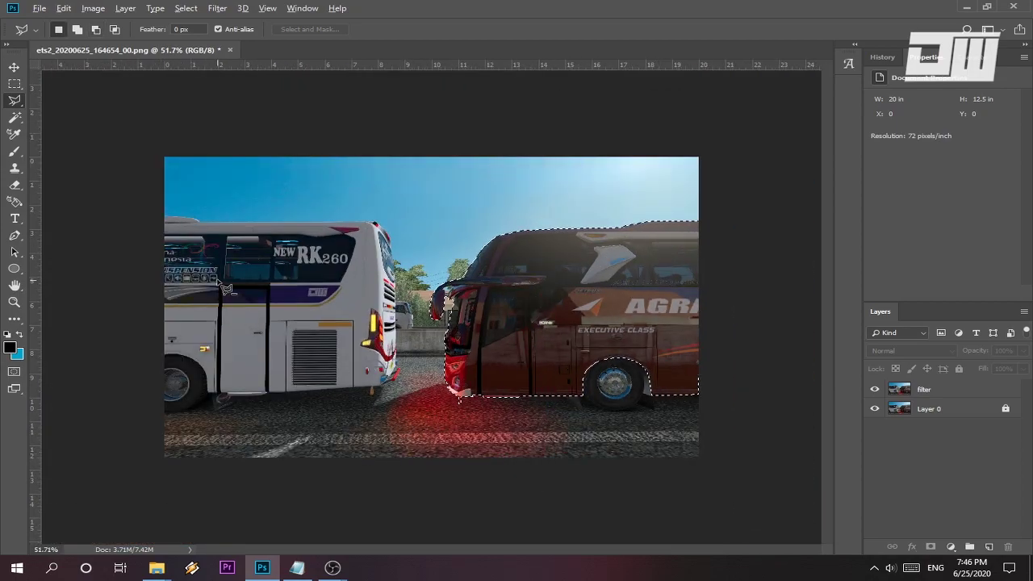
scroll(217, 281, up, 5)
drag(506, 553, 452, 550)
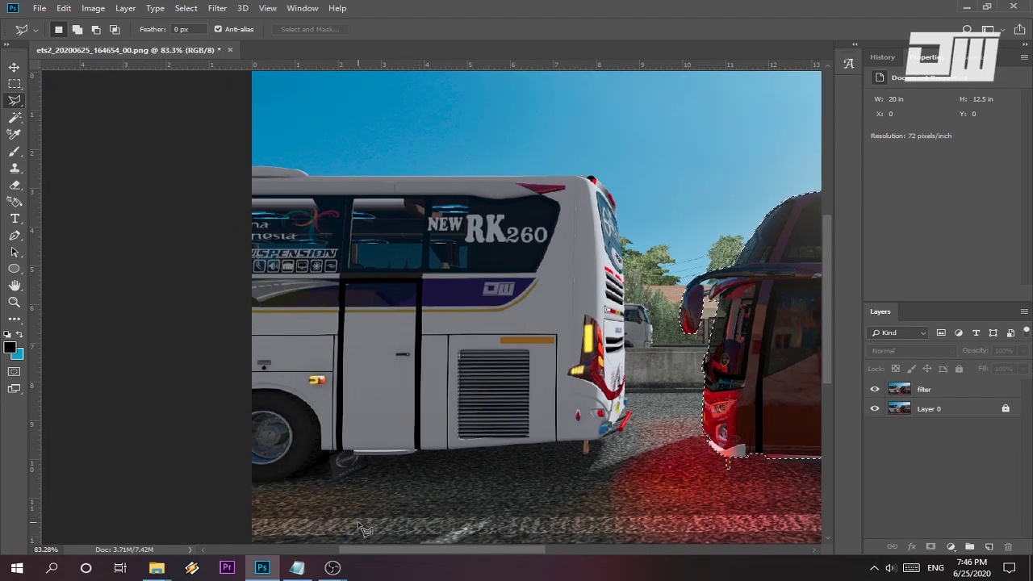
scroll(328, 205, up, 2)
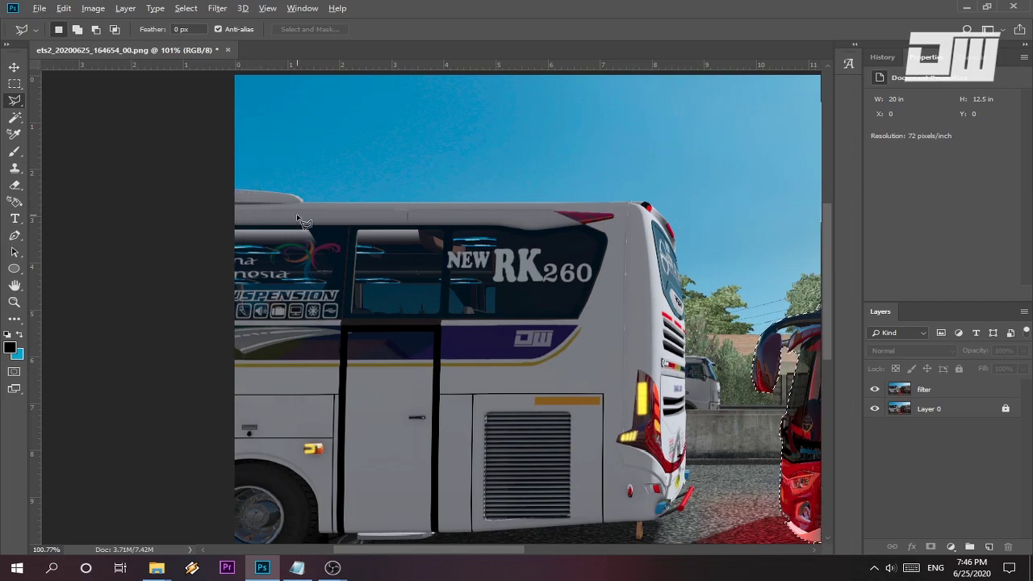
scroll(300, 219, down, 2)
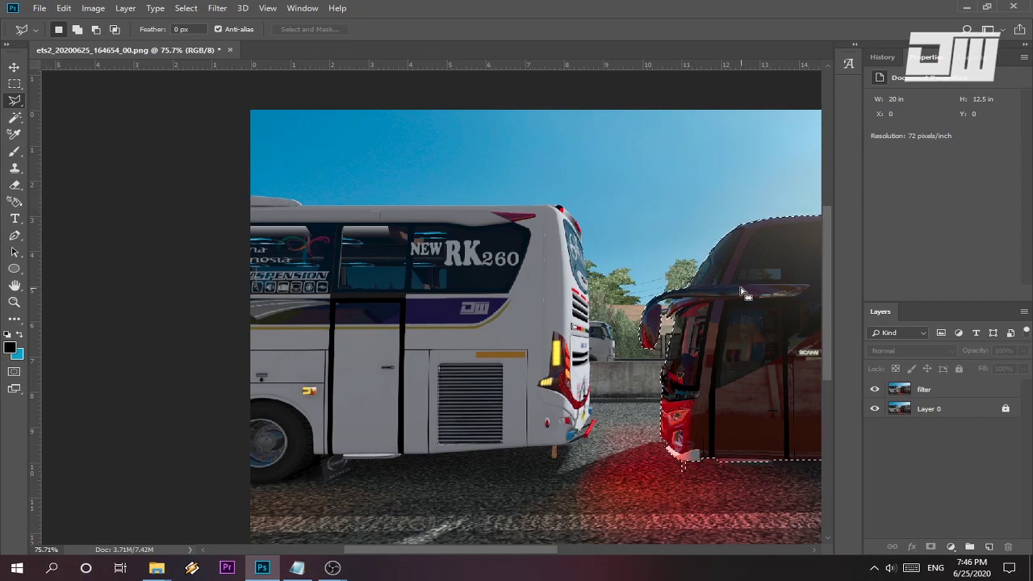
key(shift)
click(250, 195)
click(294, 198)
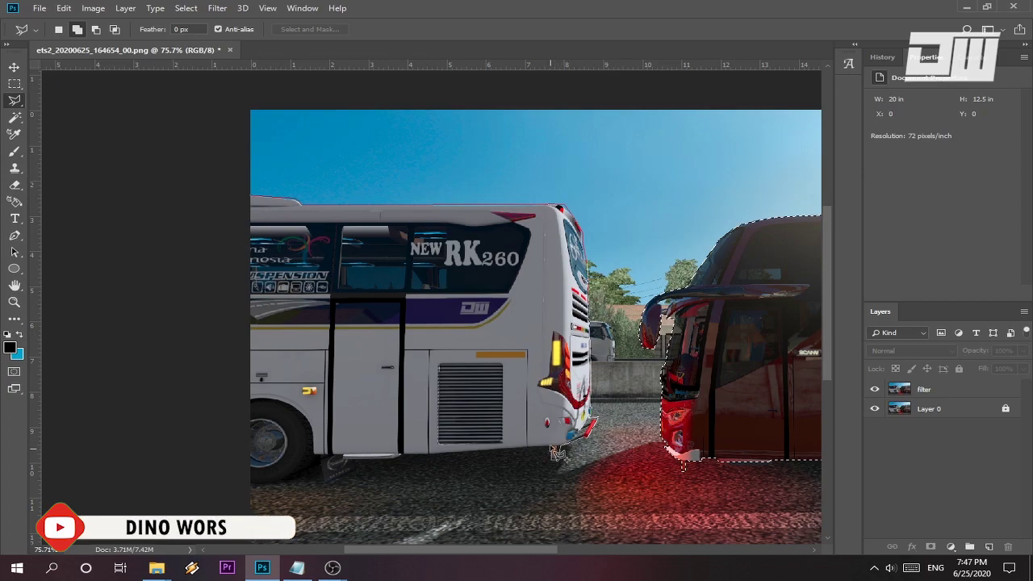
Step: Trace the white bus's underside and wheel arch, leaving the wheel out, and close the added selection
click(529, 447)
click(428, 454)
click(401, 454)
click(400, 457)
mouse_move(360, 461)
mouse_down()
mouse_move(350, 476)
mouse_move(315, 451)
mouse_move(310, 420)
mouse_move(282, 410)
mouse_up()
double_click(251, 401)
scroll(251, 401, down, 4)
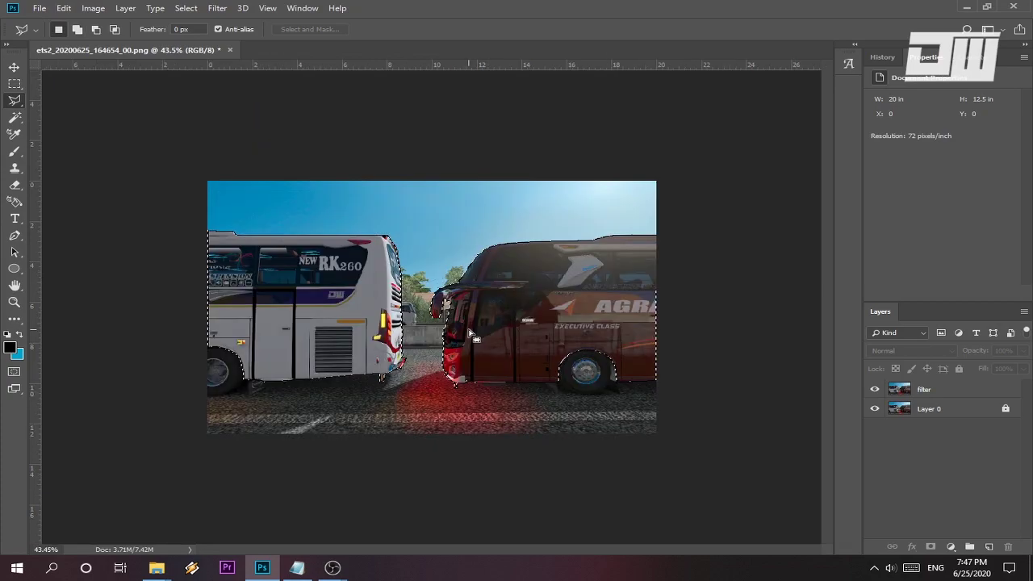
Step: Erase both bus bodies inside the selection on the filter layer with the 369-pixel Eraser
click(12, 155)
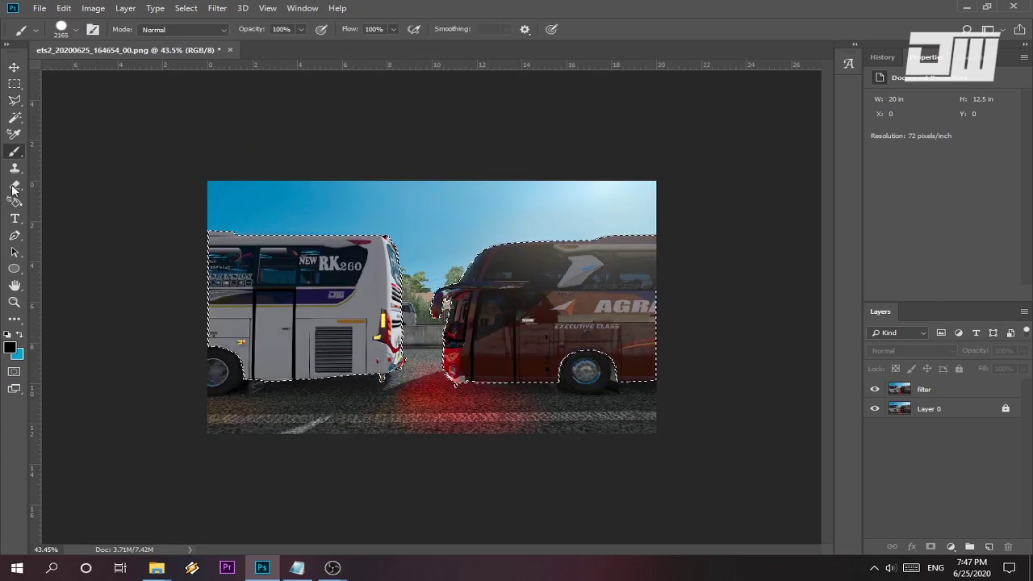
click(15, 185)
click(965, 388)
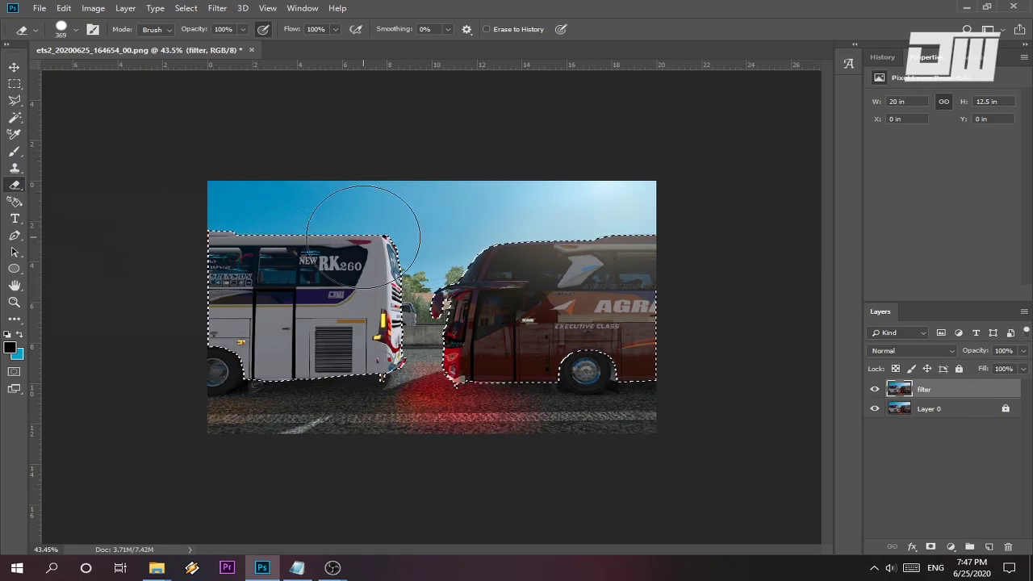
mouse_move(297, 242)
mouse_down()
mouse_move(288, 327)
mouse_move(267, 364)
mouse_move(387, 333)
mouse_up()
mouse_move(524, 336)
mouse_down()
mouse_move(626, 319)
mouse_move(633, 297)
mouse_move(521, 318)
mouse_up()
mouse_move(636, 282)
mouse_down()
mouse_move(482, 294)
mouse_move(291, 347)
mouse_move(504, 321)
mouse_up()
drag(540, 287, 333, 292)
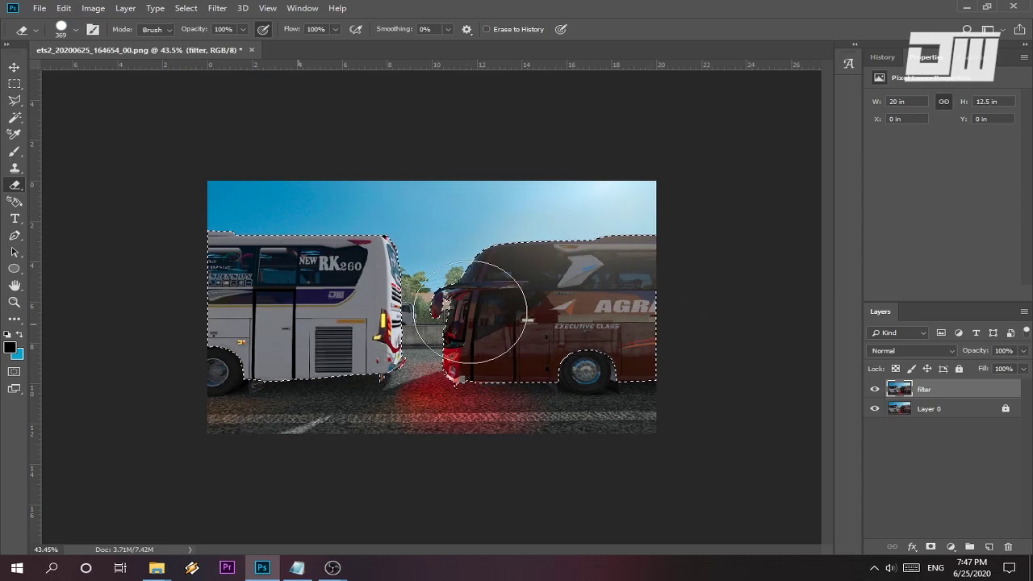
Step: Compare the filter layer before and after erasing using the Polygonal Lasso and Eraser history states
click(13, 67)
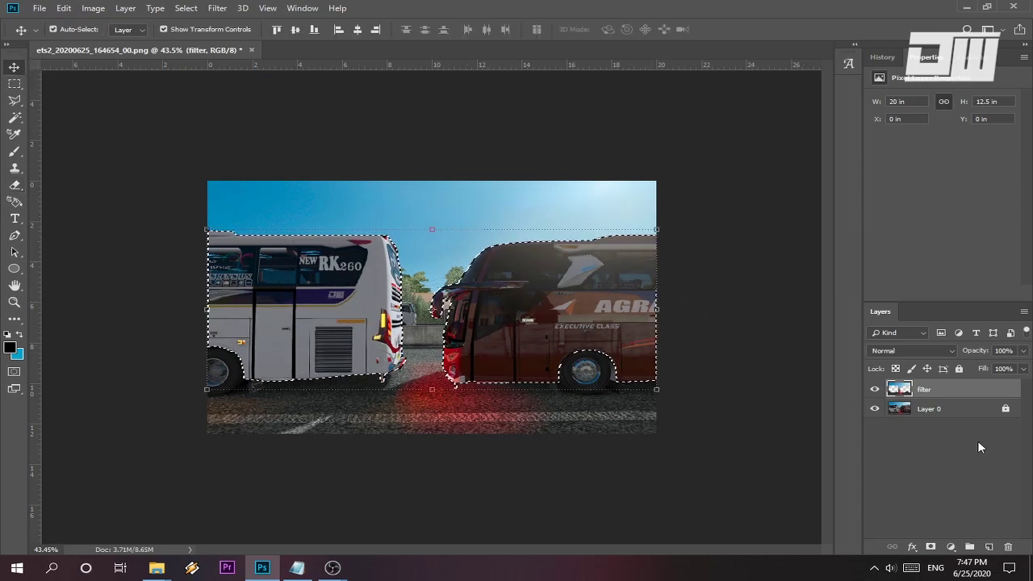
ctrl+click(923, 391)
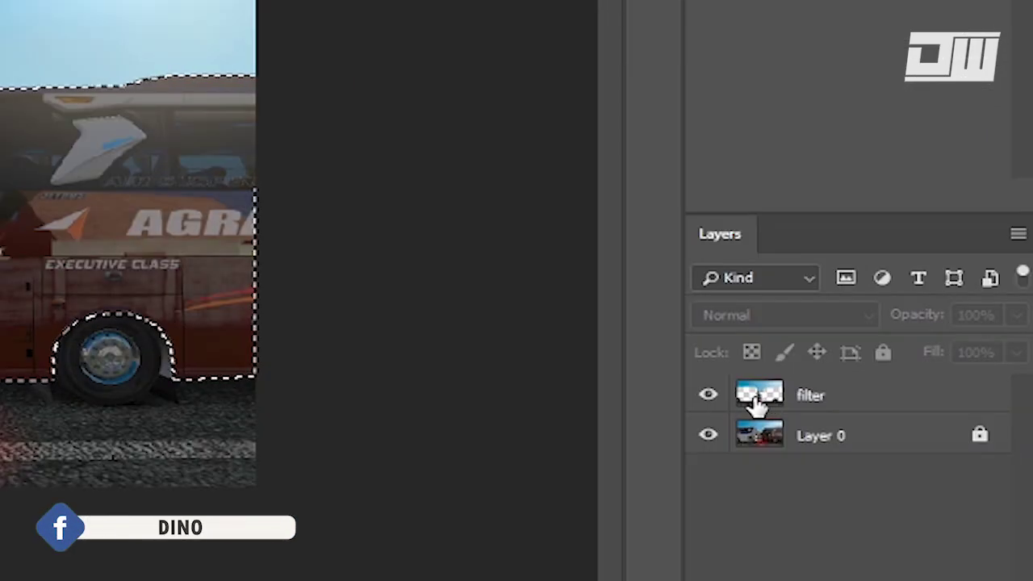
click(830, 3)
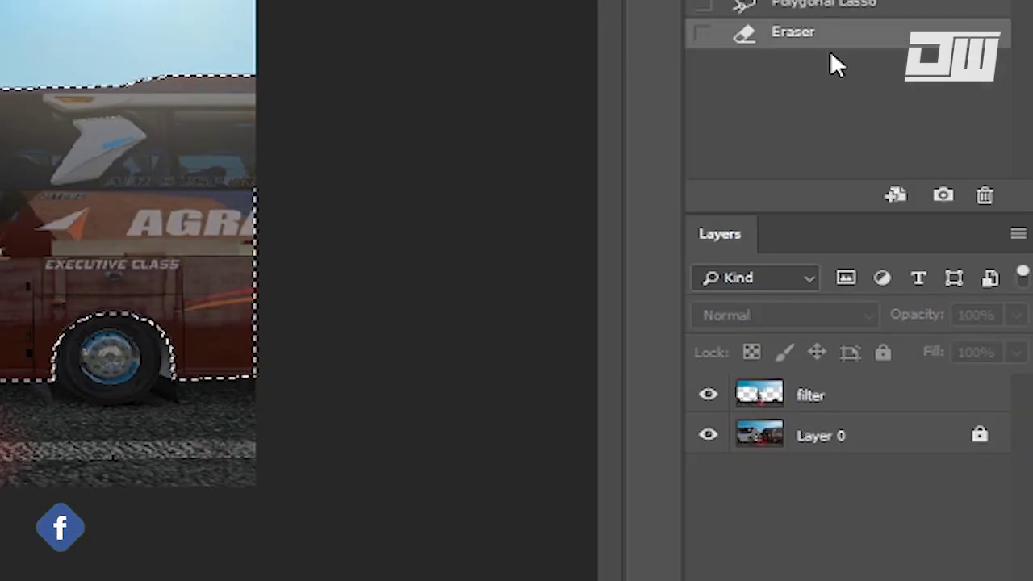
click(811, 4)
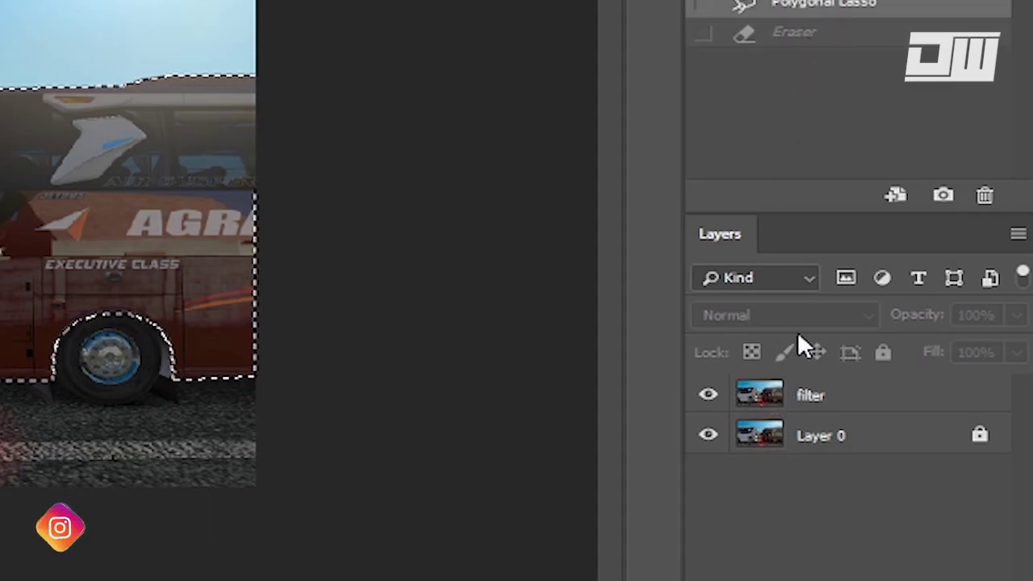
click(841, 34)
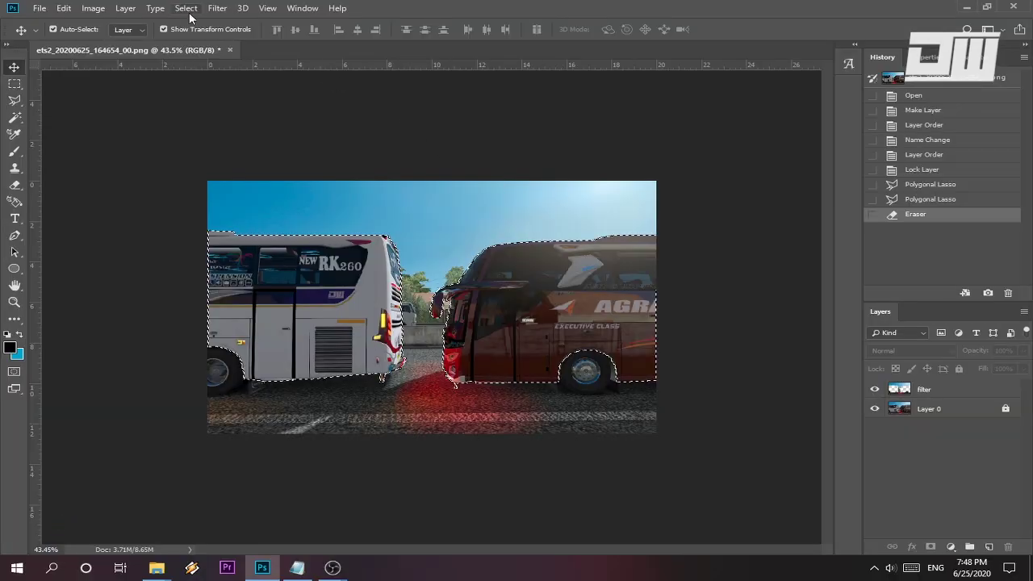
Step: Deselect the bus outlines and make the filter layer active
click(185, 8)
click(201, 33)
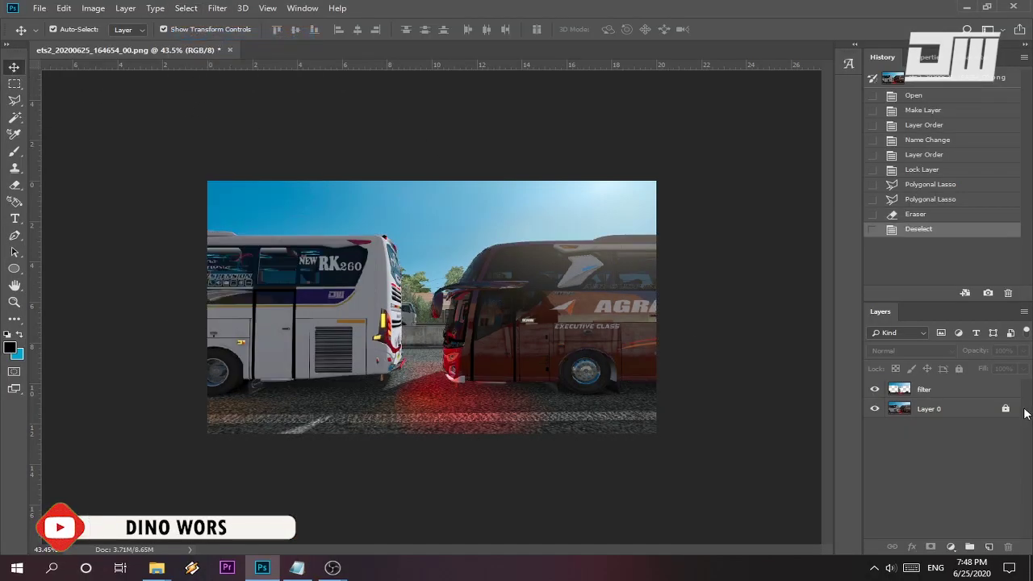
click(948, 389)
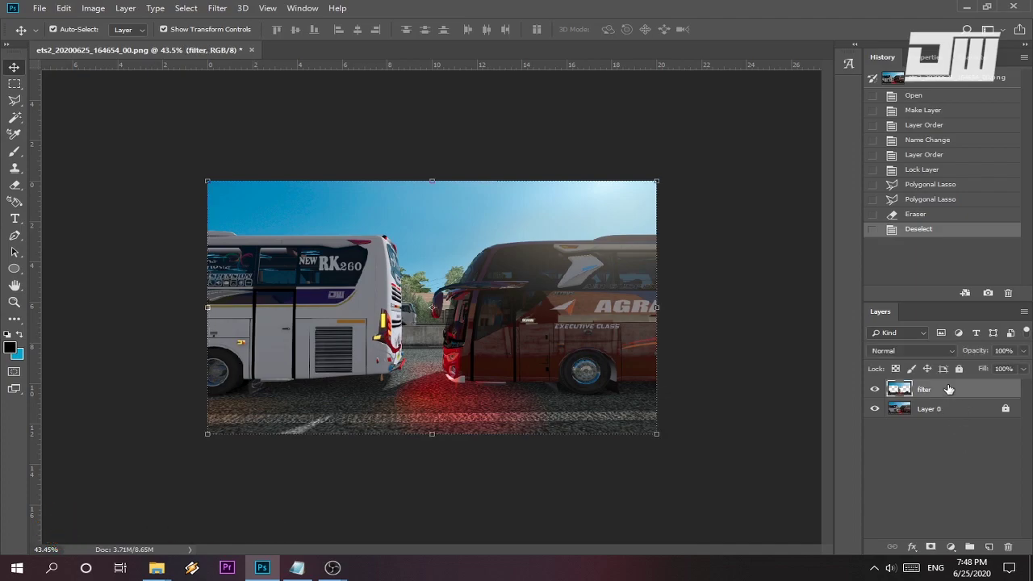
click(217, 8)
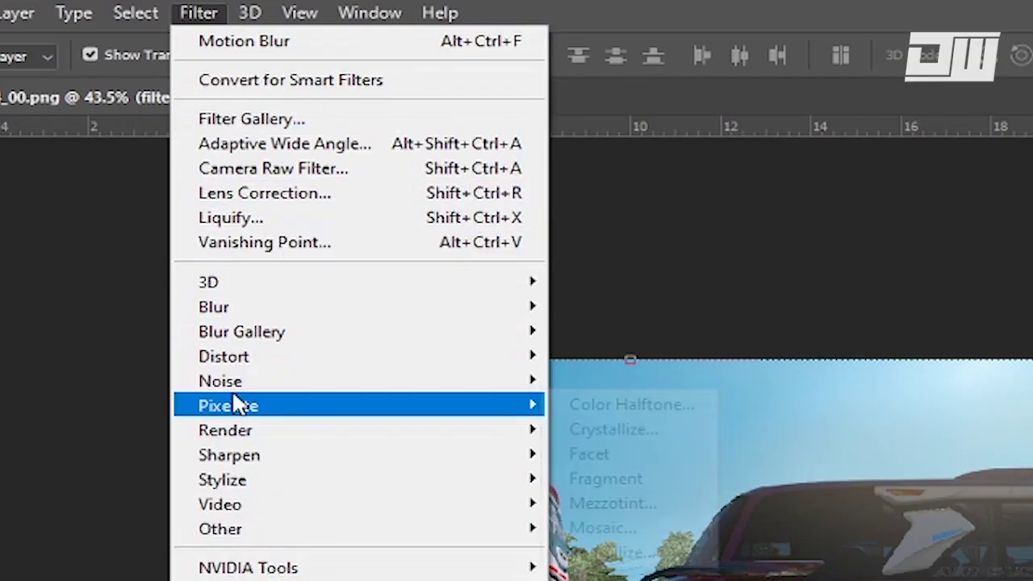
mouse_move(245, 168)
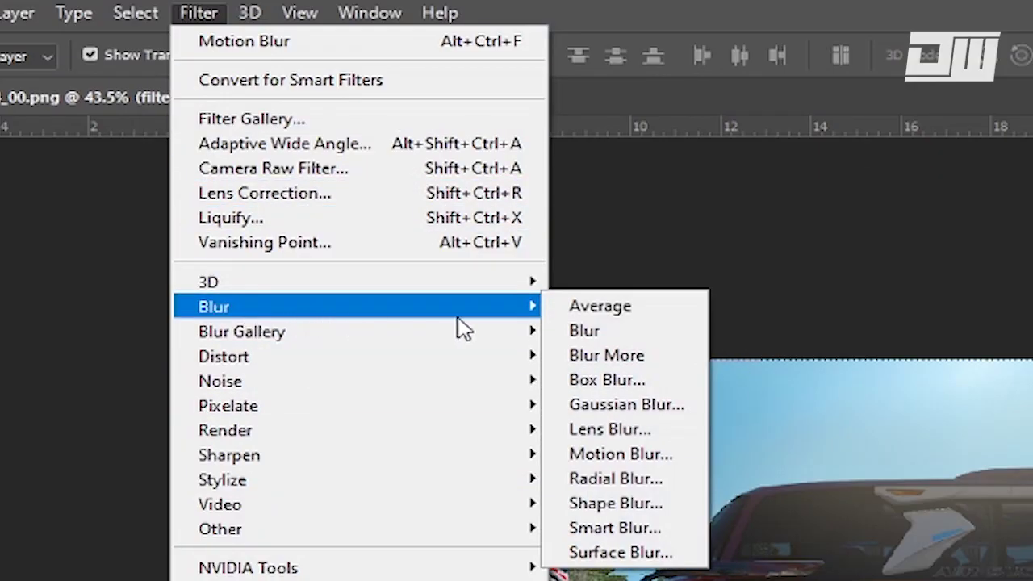
mouse_move(458, 314)
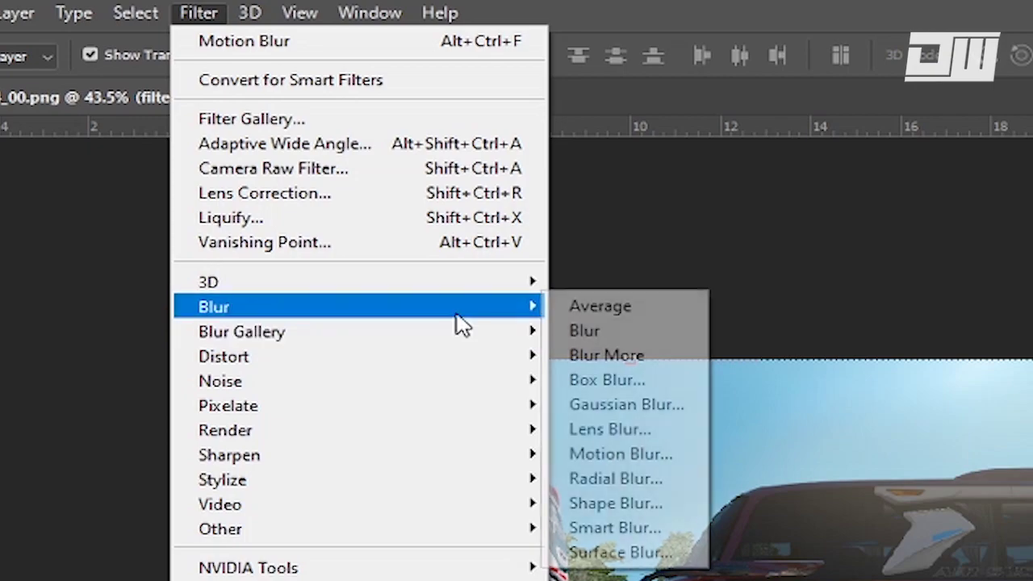
click(644, 453)
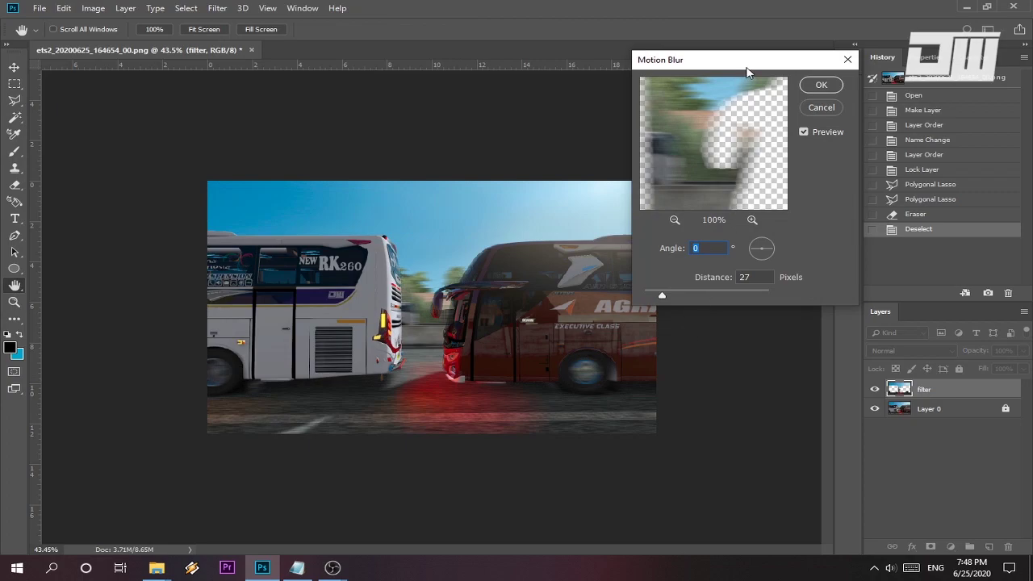
drag(747, 71, 829, 76)
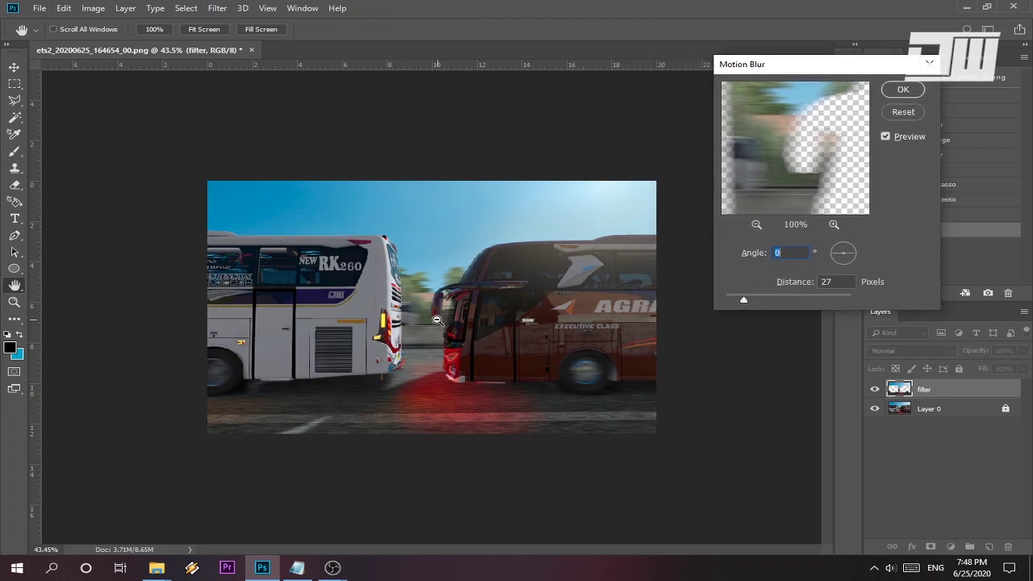
click(928, 63)
scroll(440, 194, up, 3)
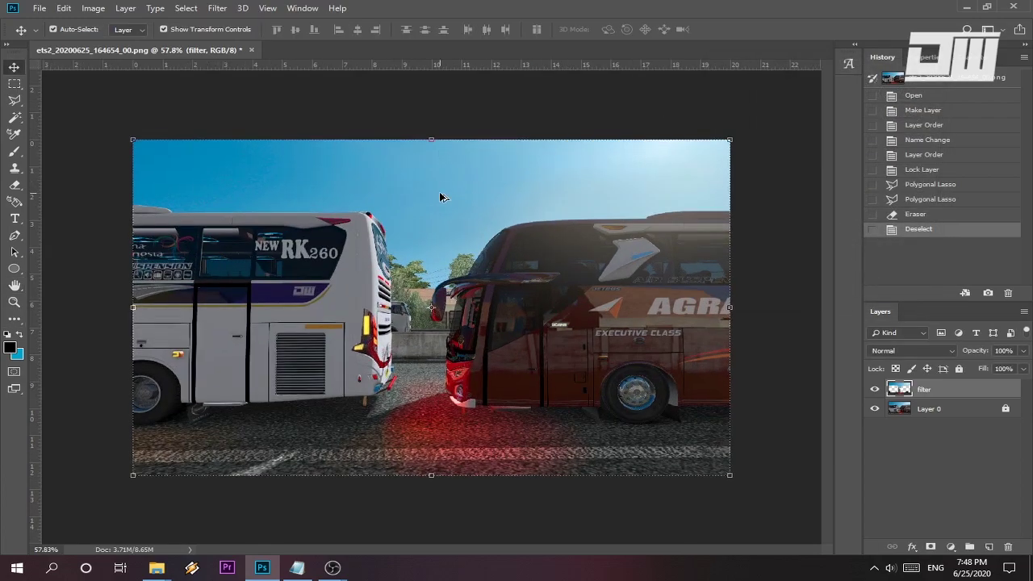
scroll(449, 205, up, 1)
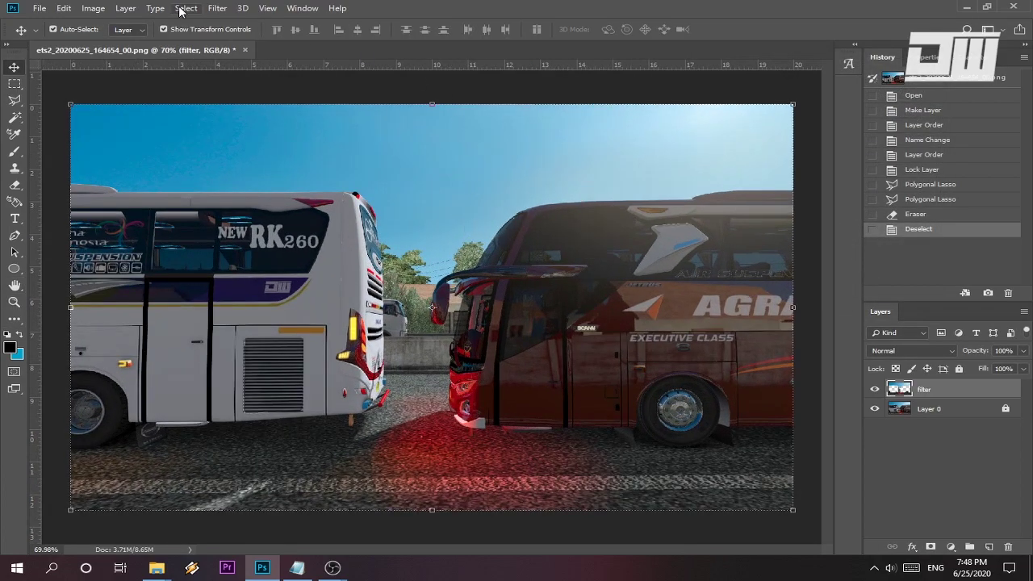
Step: Start a Motion Blur on the filter layer with its angle at 0°
click(217, 8)
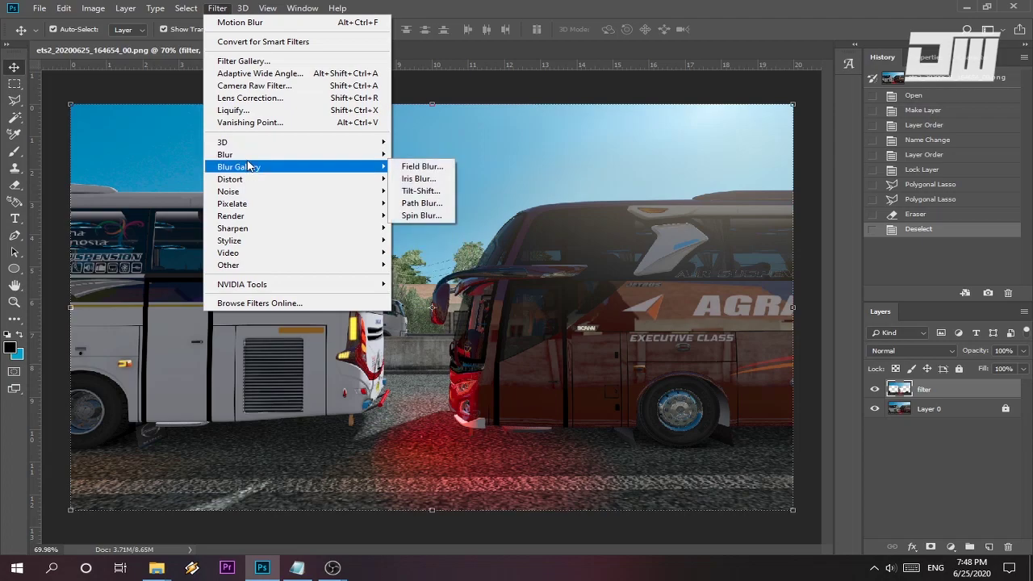
mouse_move(363, 154)
click(423, 228)
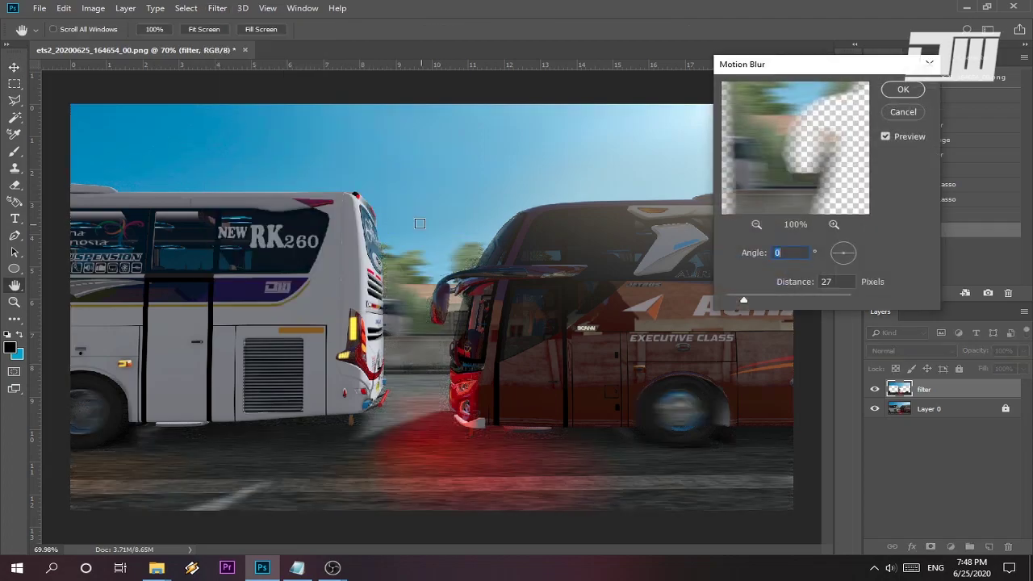
click(848, 256)
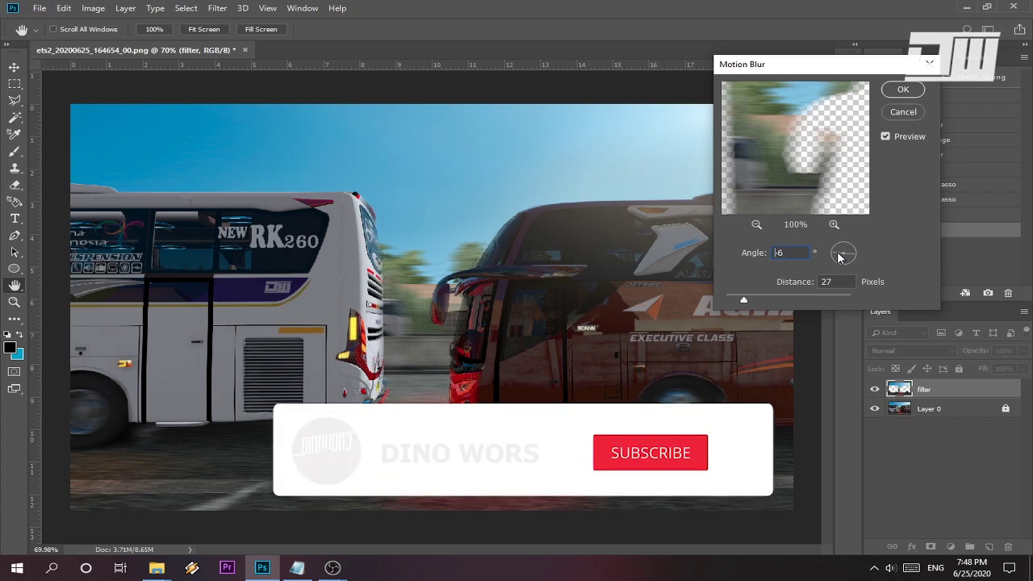
drag(865, 238, 860, 258)
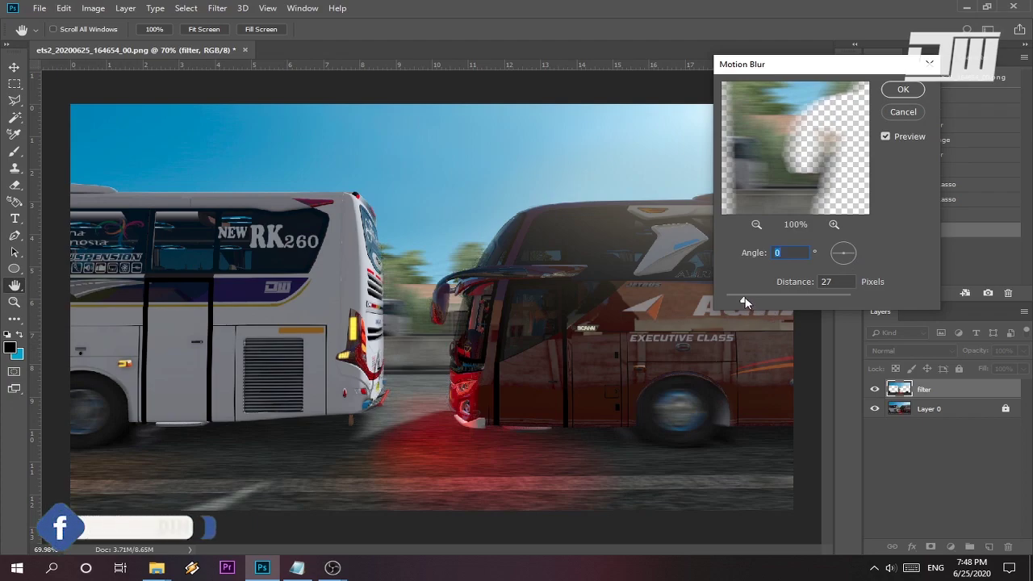
Step: Set the motion blur distance to 21 pixels and apply it to the filter layer
drag(746, 299, 773, 300)
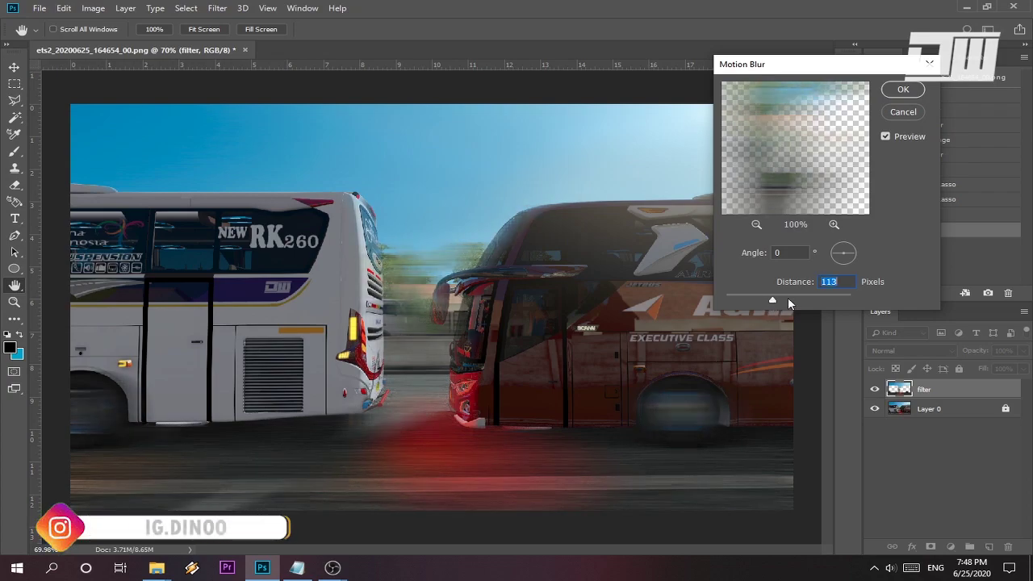
drag(772, 300, 739, 304)
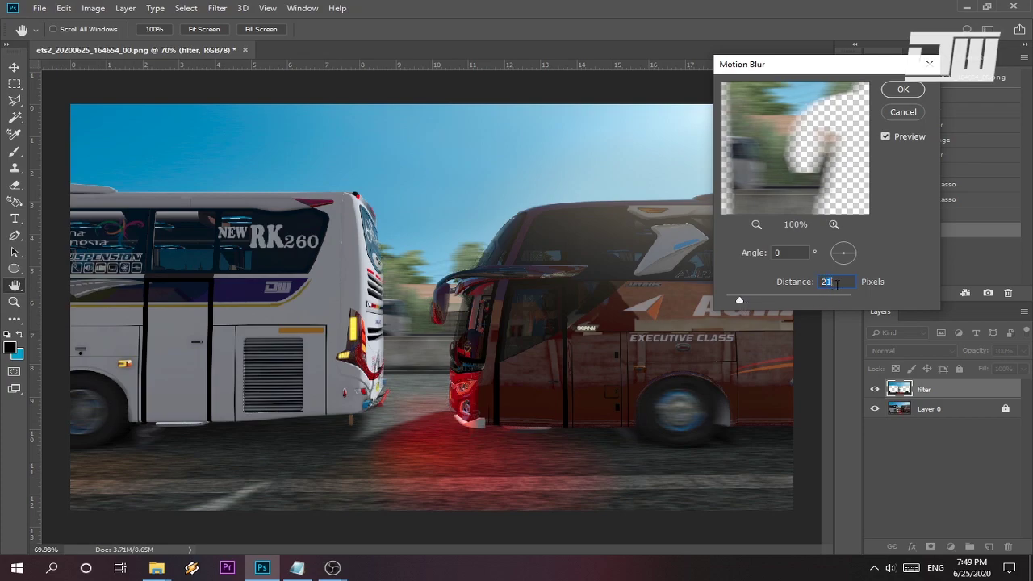
click(903, 89)
scroll(659, 331, down, 4)
scroll(652, 353, up, 2)
scroll(652, 357, down, 1)
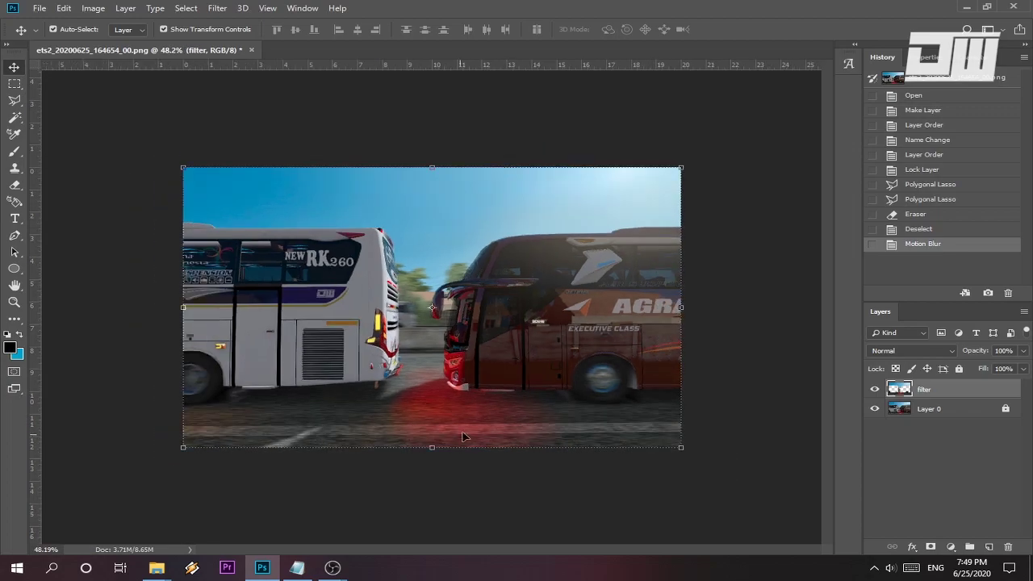
scroll(417, 421, up, 1)
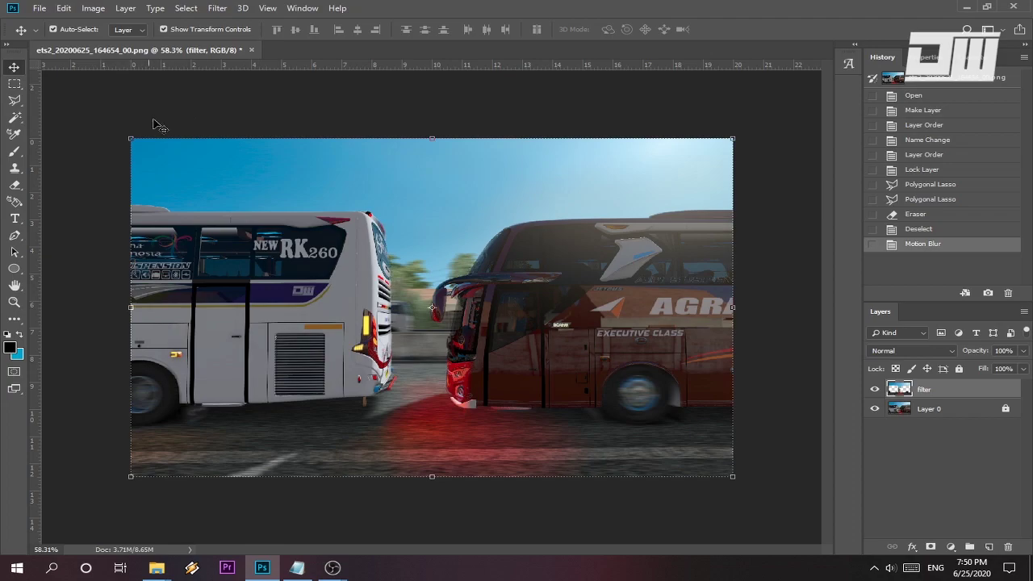
Step: Save the blurred image as a progressive JPEG named "ngebut" in the Video muka folder at maximum quality 12
click(38, 9)
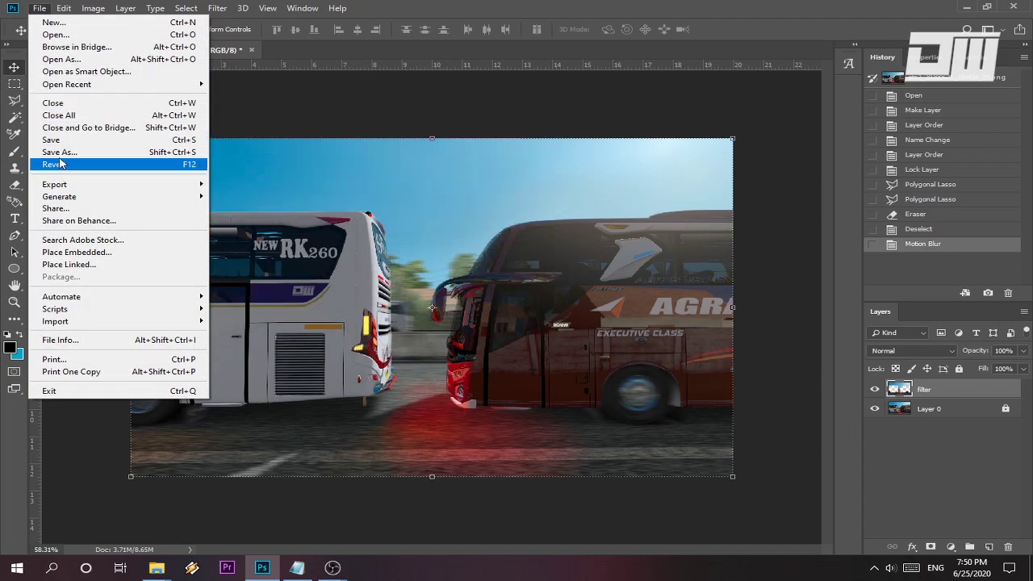
click(63, 152)
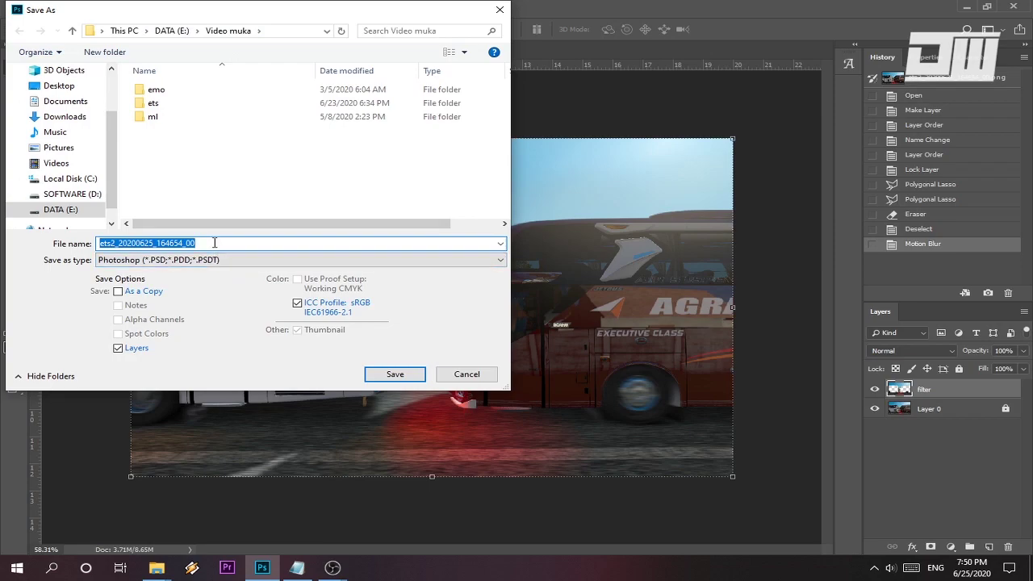
text(ngebut)
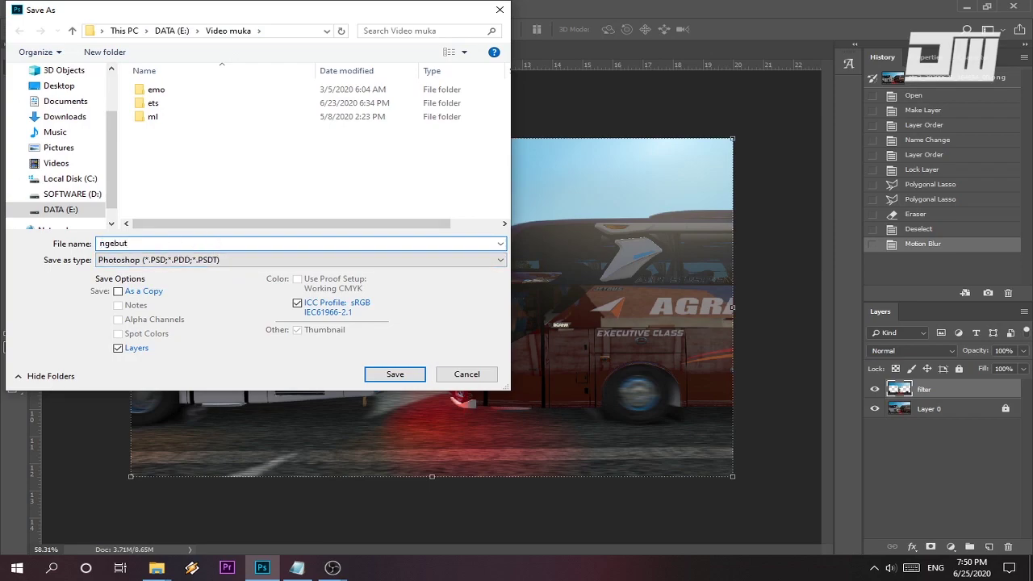
click(242, 260)
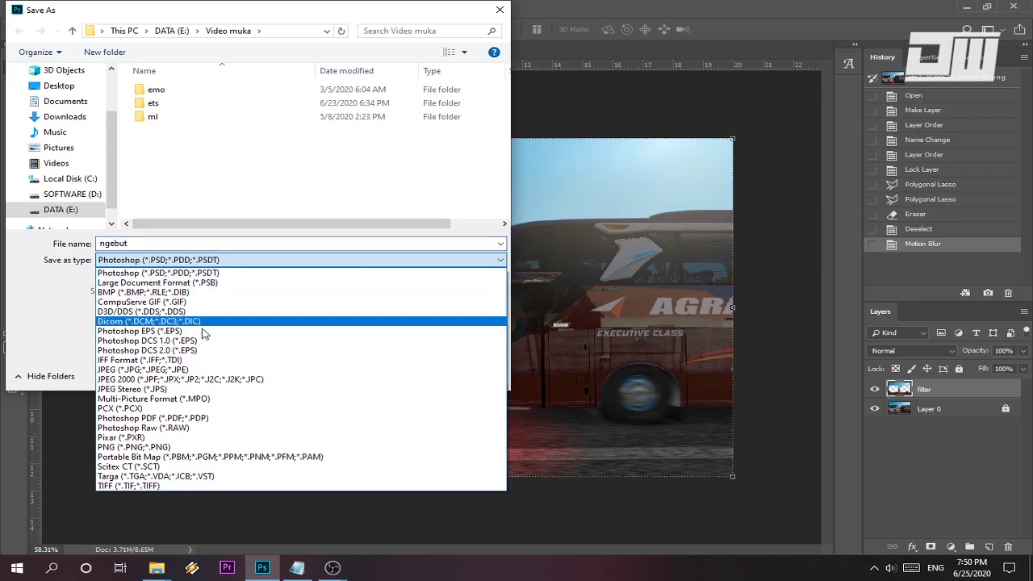
click(188, 374)
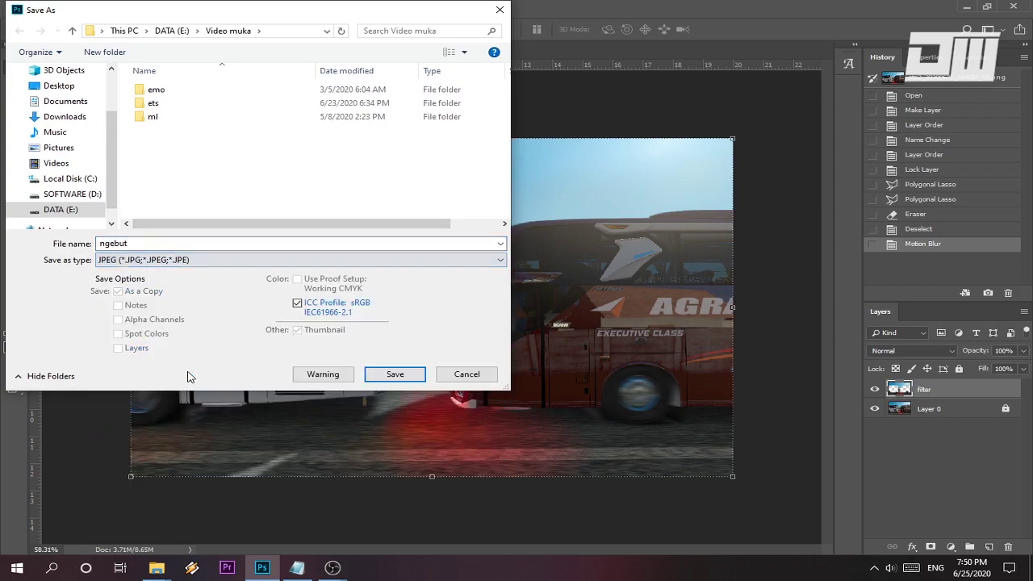
click(400, 376)
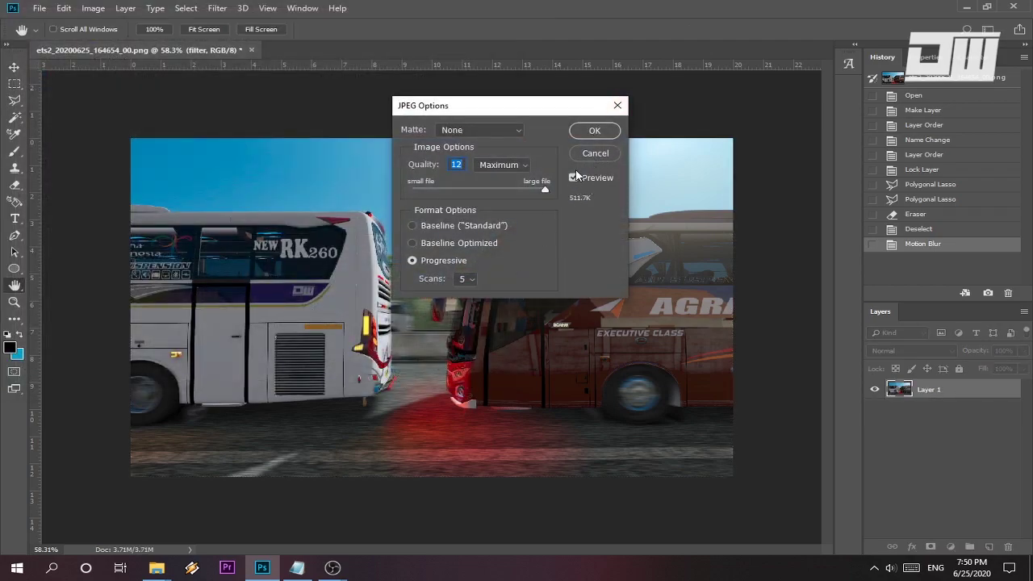
click(607, 130)
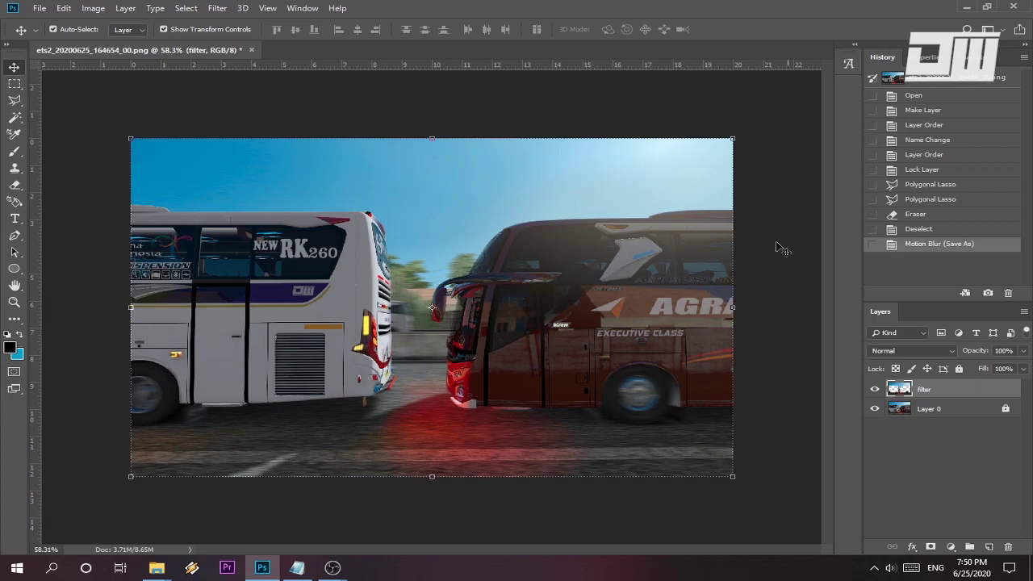
Step: Switch to the Video muka folder in File Explorer and compare ngebut with the original two-bus screenshot in Photos
click(966, 8)
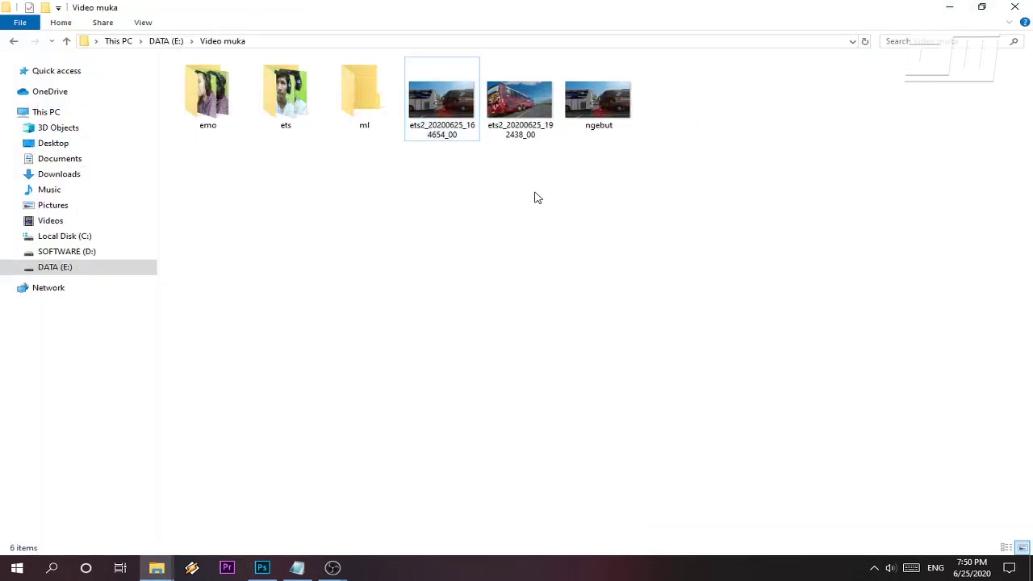
double_click(606, 100)
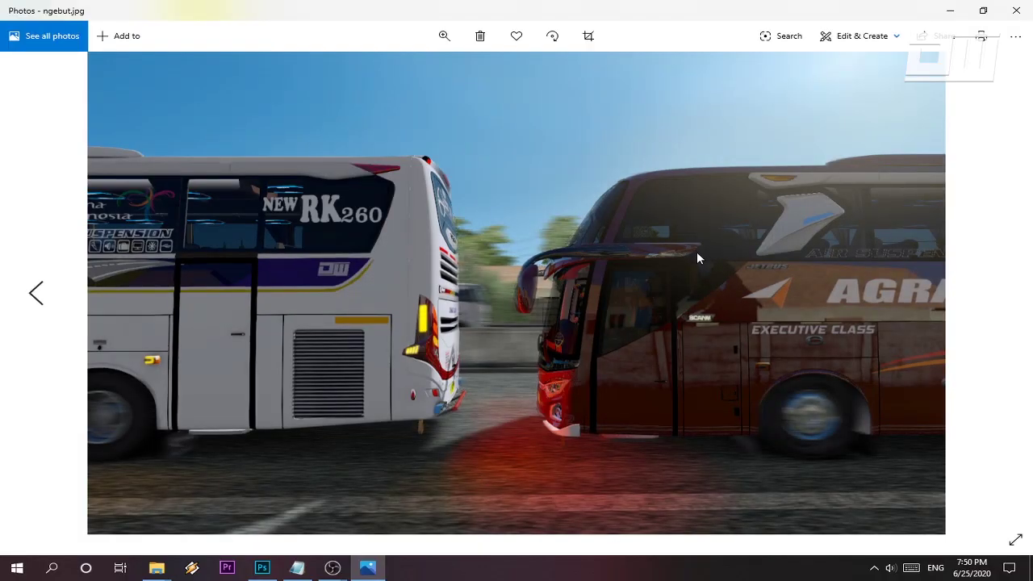
key(Left)
key(Left)
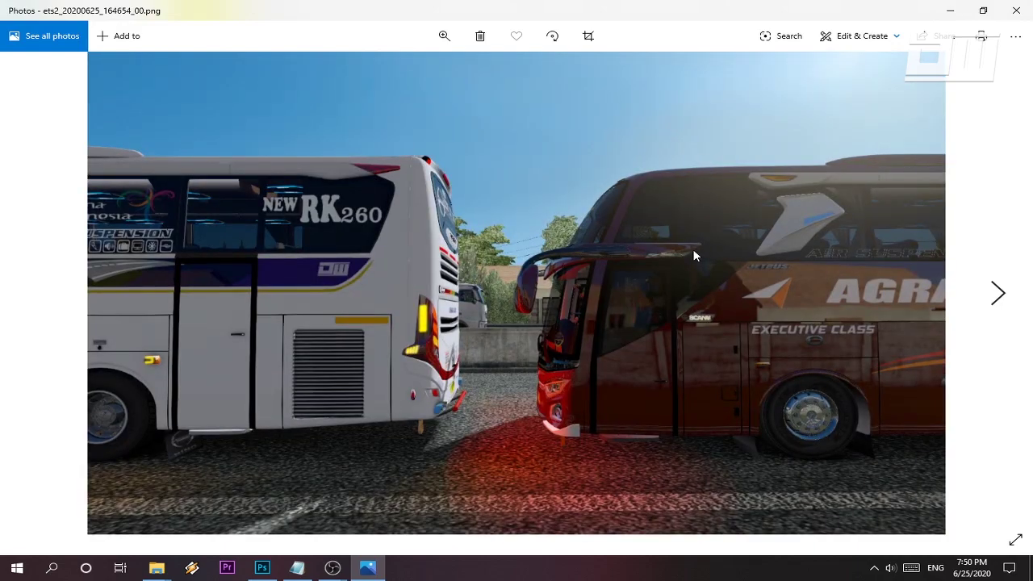
key(Right)
key(Right)
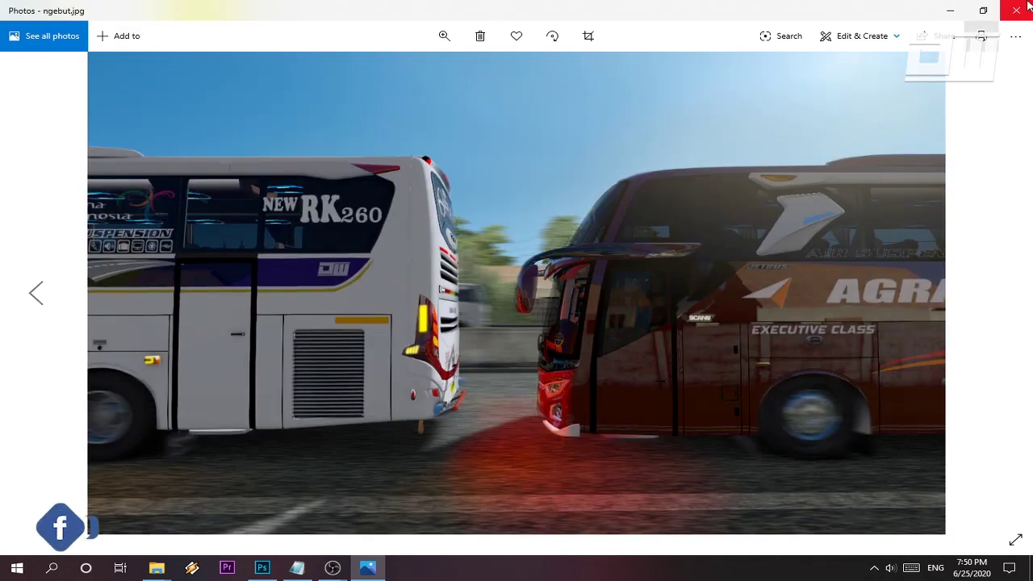
click(1015, 10)
Step: Rename the red bus screenshot as "agra mas" and delete the unedited two-bus screenshot from the folder
drag(519, 163, 643, 104)
right_click(599, 186)
click(524, 133)
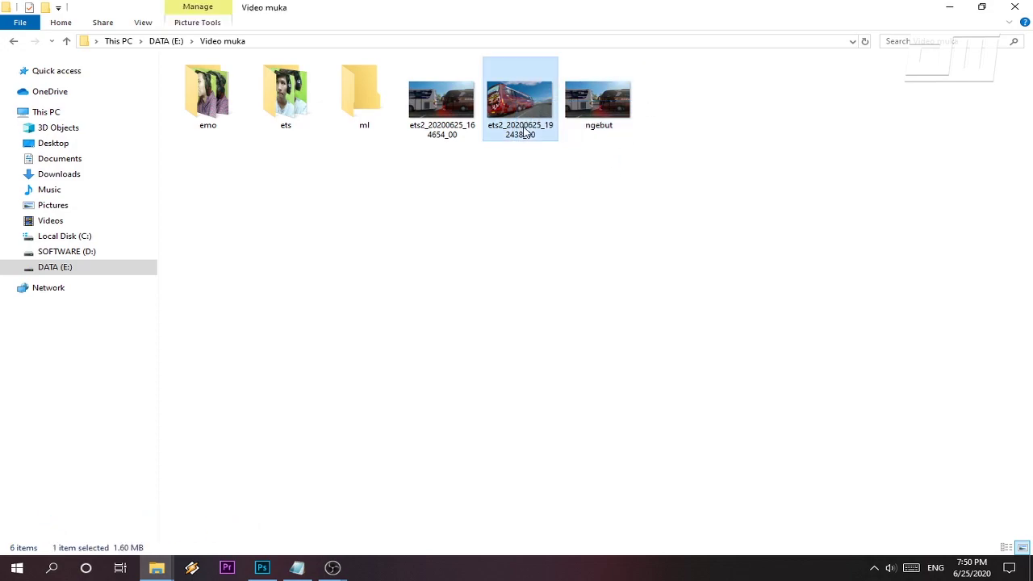
right_click(525, 133)
click(593, 527)
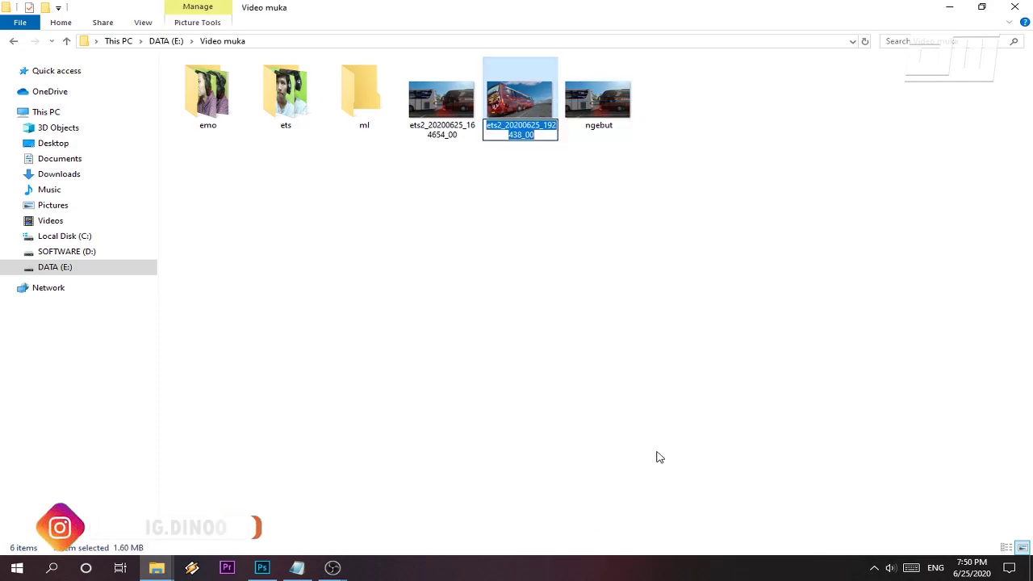
text(agra)
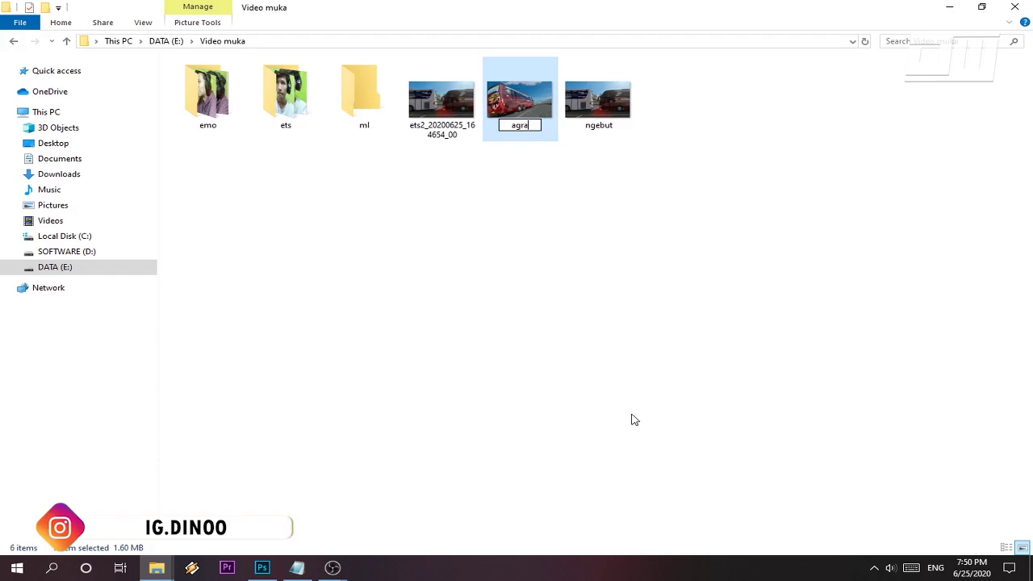
text( mas)
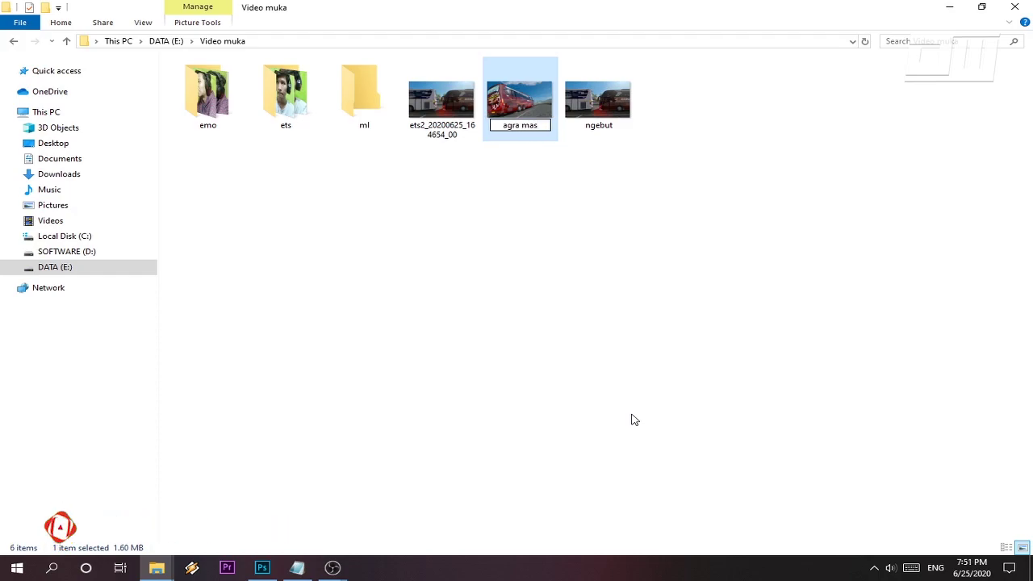
key(Return)
click(506, 123)
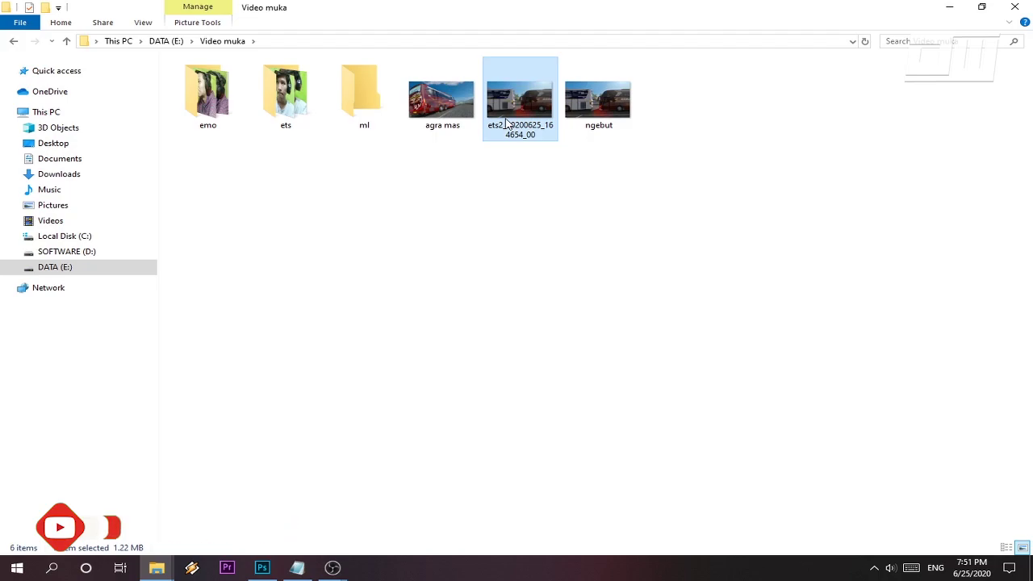
key(Delete)
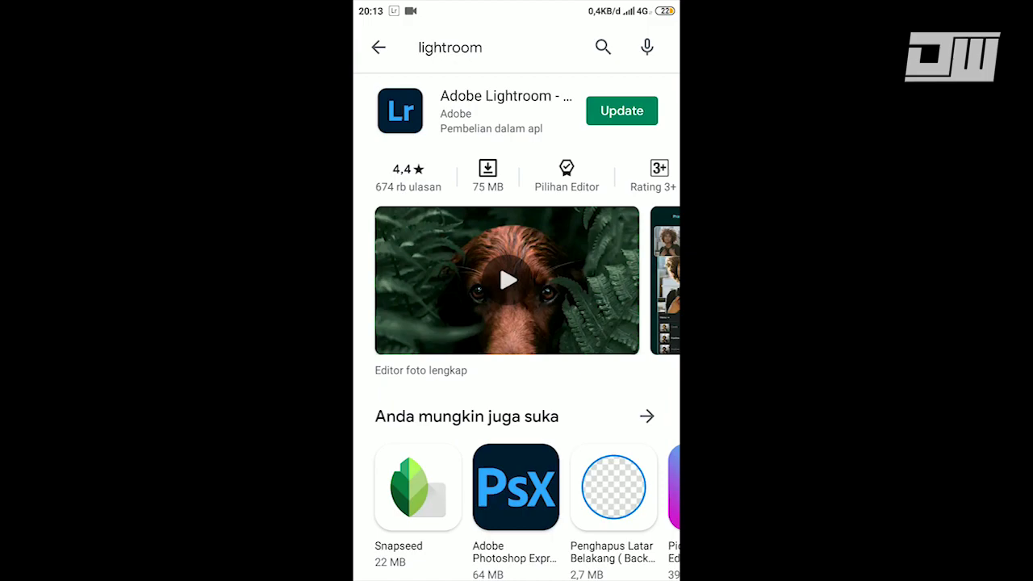
scroll(516, 322, down, 2)
scroll(516, 323, up, 2)
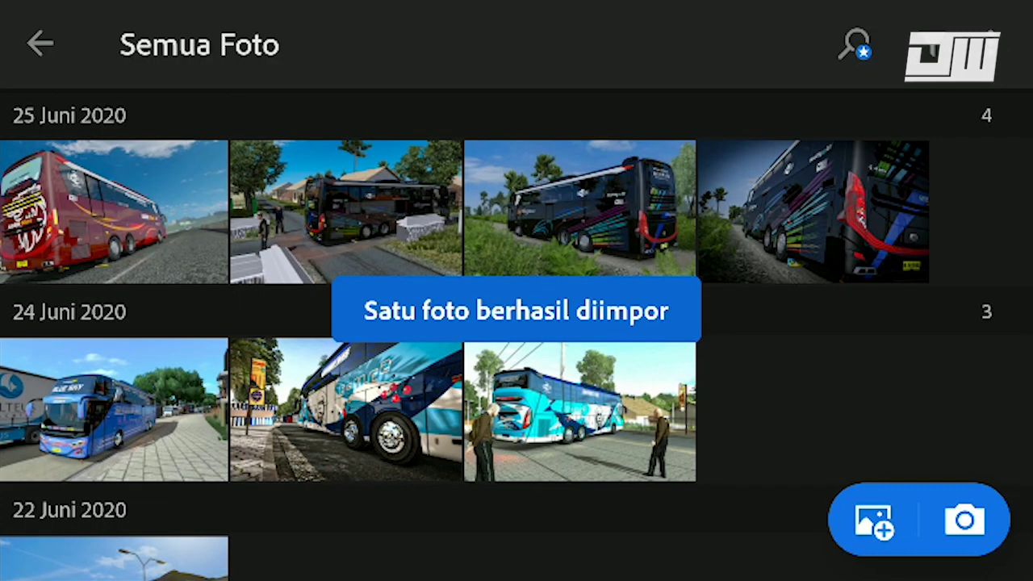
Step: Open the imported red bus photo in Lightroom and set Pencahayaan to 0,03EV, Kontras to 40 and Highlight to 1
click(113, 212)
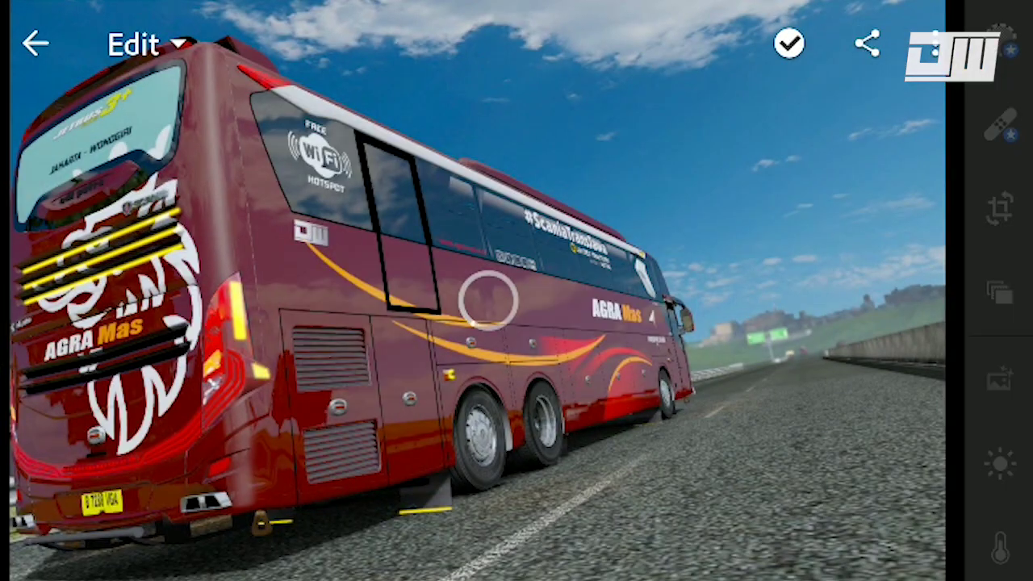
scroll(1000, 323, down, 2)
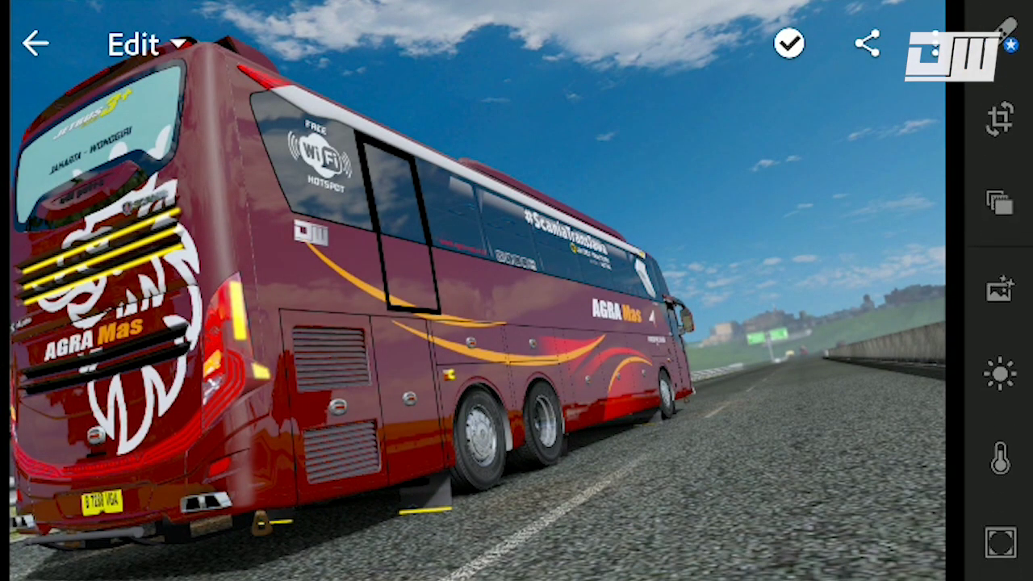
click(999, 373)
mouse_move(793, 153)
mouse_down()
mouse_move(824, 154)
mouse_move(793, 153)
mouse_up()
drag(793, 236, 850, 236)
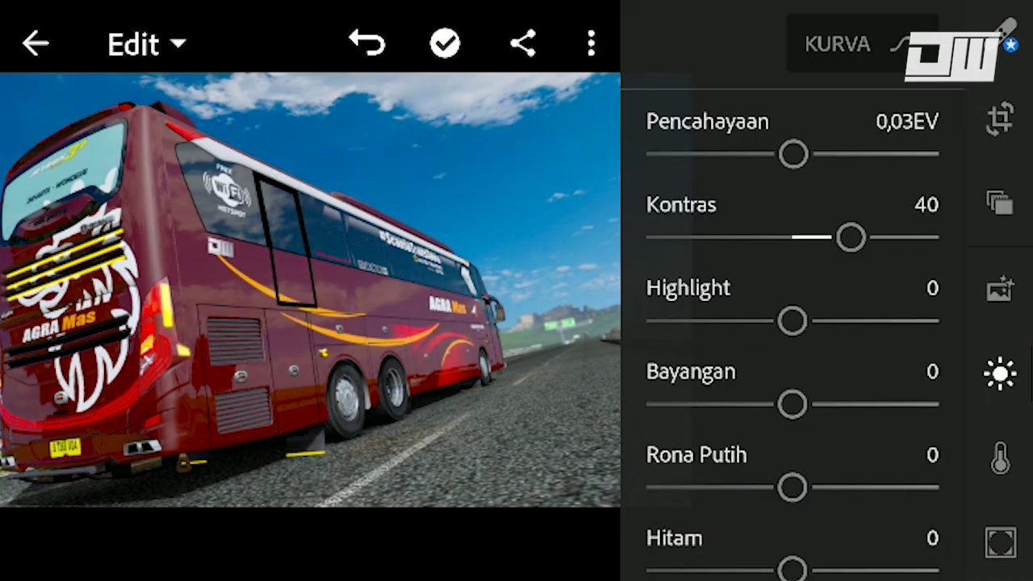
mouse_move(792, 320)
mouse_down()
mouse_move(852, 321)
mouse_move(793, 320)
mouse_up()
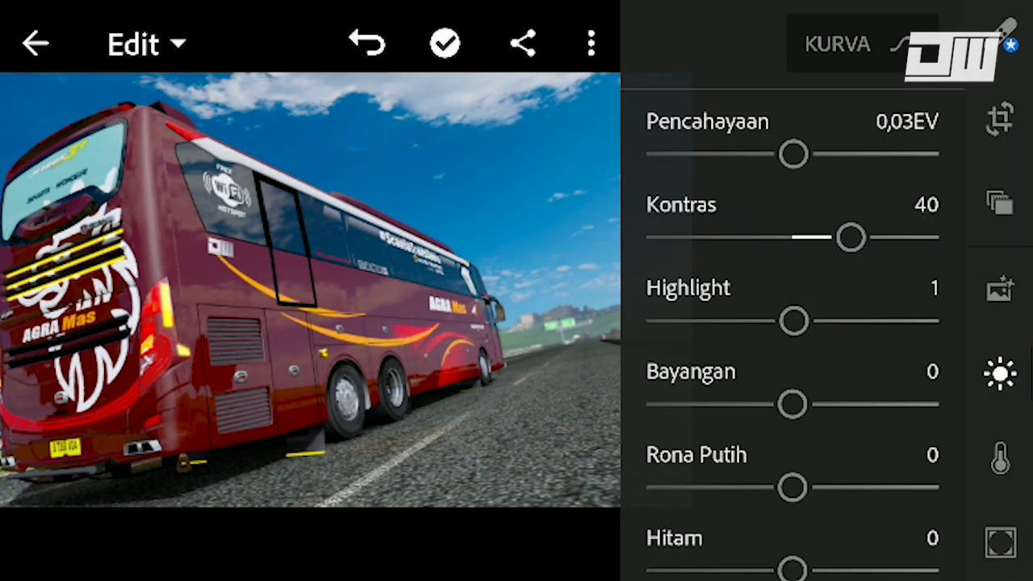
Step: Darken the photo's shadows (Bayangan) moderately and lower its blacks (Hitam) slightly
drag(792, 403, 764, 403)
scroll(791, 363, down, 1)
mouse_move(792, 507)
mouse_down()
mouse_move(756, 507)
mouse_move(785, 507)
mouse_up()
Step: Adjust the photo's colour with Temp at -4, Corak at 0, Vibrance at 12 and Kejenuhan at -6
scroll(999, 363, down, 2)
click(1000, 346)
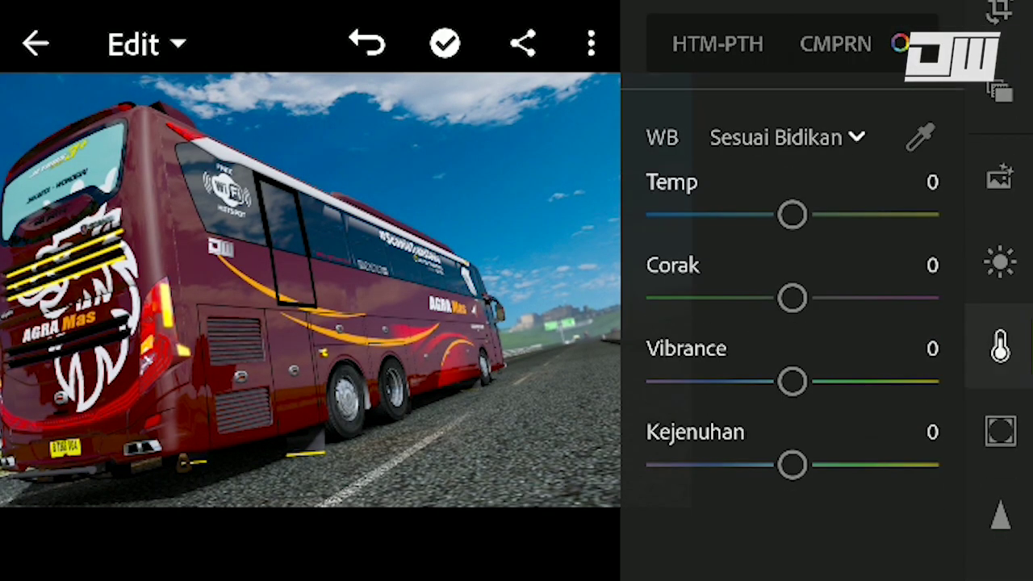
mouse_move(792, 214)
mouse_down()
mouse_move(777, 213)
mouse_move(867, 214)
mouse_move(786, 214)
mouse_up()
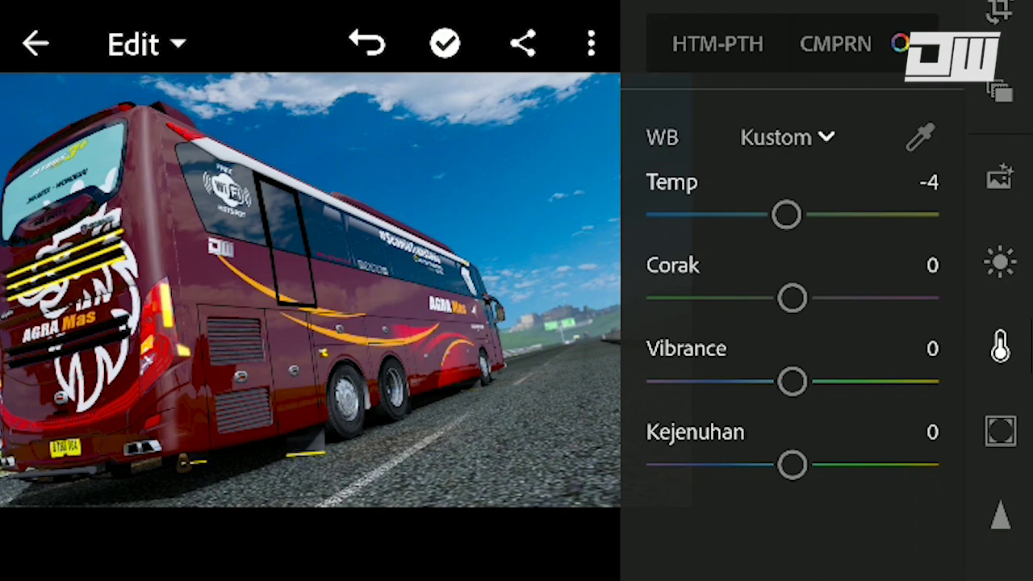
mouse_move(792, 298)
mouse_down()
mouse_move(776, 297)
mouse_move(812, 297)
mouse_move(791, 298)
mouse_up()
mouse_move(791, 380)
mouse_down()
mouse_move(830, 381)
mouse_move(721, 381)
mouse_move(809, 379)
mouse_up()
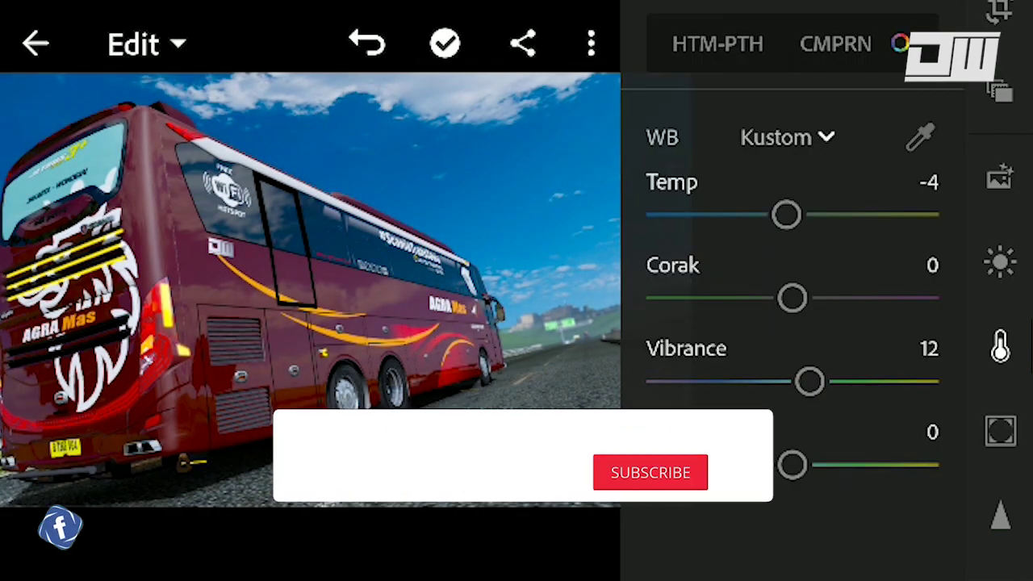
mouse_move(790, 463)
mouse_down()
mouse_move(844, 465)
mouse_move(770, 465)
mouse_move(809, 464)
mouse_move(783, 465)
mouse_up()
Step: Set the photo's Tekstur effect to 15 and Kejernihan to 18
drag(1000, 403, 1001, 307)
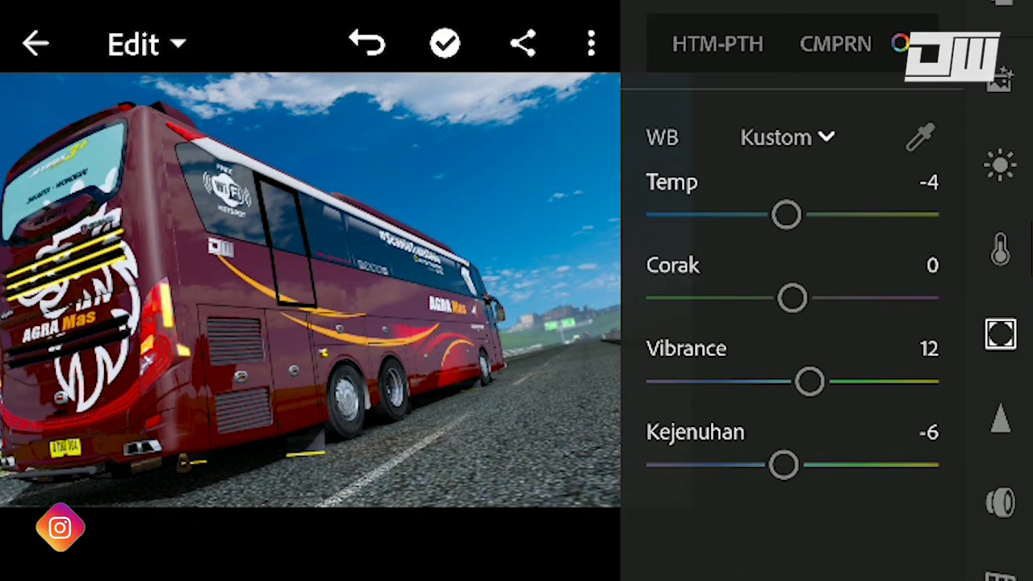
click(1000, 333)
drag(791, 153, 811, 154)
drag(790, 237, 819, 237)
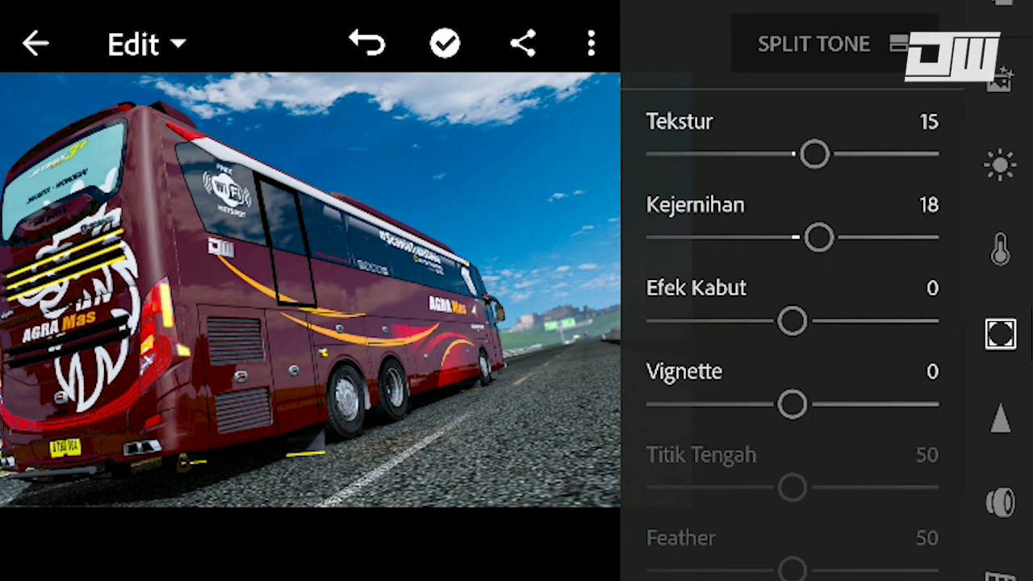
Step: Set the photo's Efek Kabut to 11 and Vignette to -14
mouse_move(792, 320)
mouse_down()
mouse_move(831, 320)
mouse_move(809, 320)
mouse_up()
mouse_move(792, 404)
mouse_down()
mouse_move(850, 404)
mouse_move(772, 404)
mouse_up()
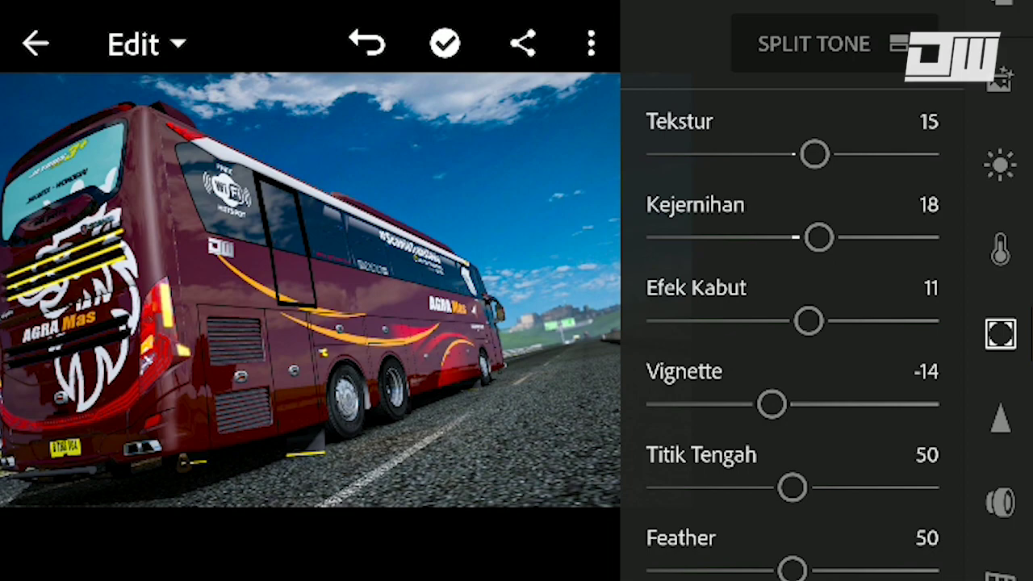
scroll(791, 322, down, 3)
scroll(791, 322, down, 3)
Step: Sharpen the photo with Menajamkan at 20 and the sharpening Detail at 19
click(1001, 418)
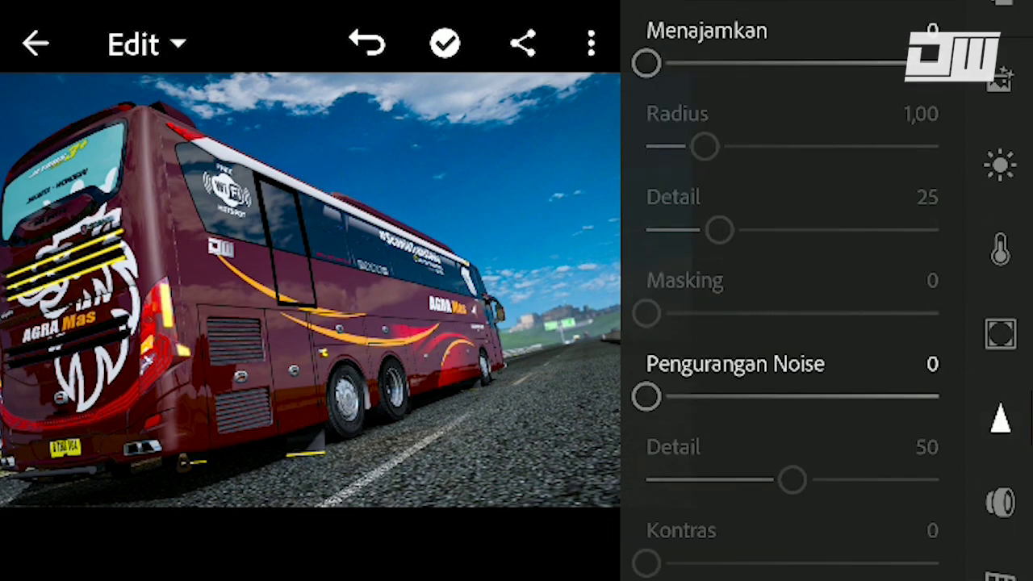
drag(647, 62, 685, 62)
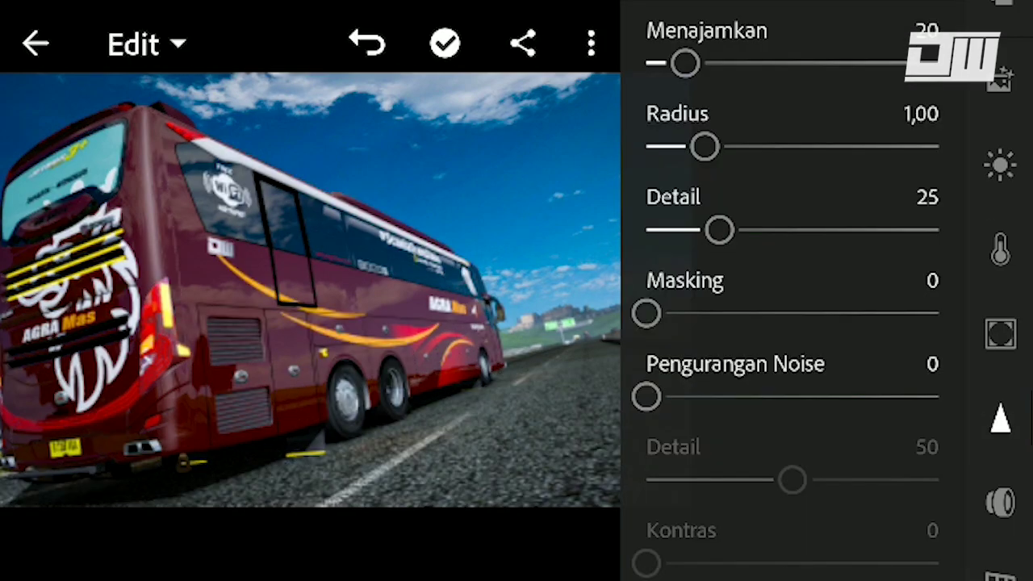
mouse_move(719, 231)
mouse_down()
mouse_move(755, 230)
mouse_move(702, 230)
mouse_up()
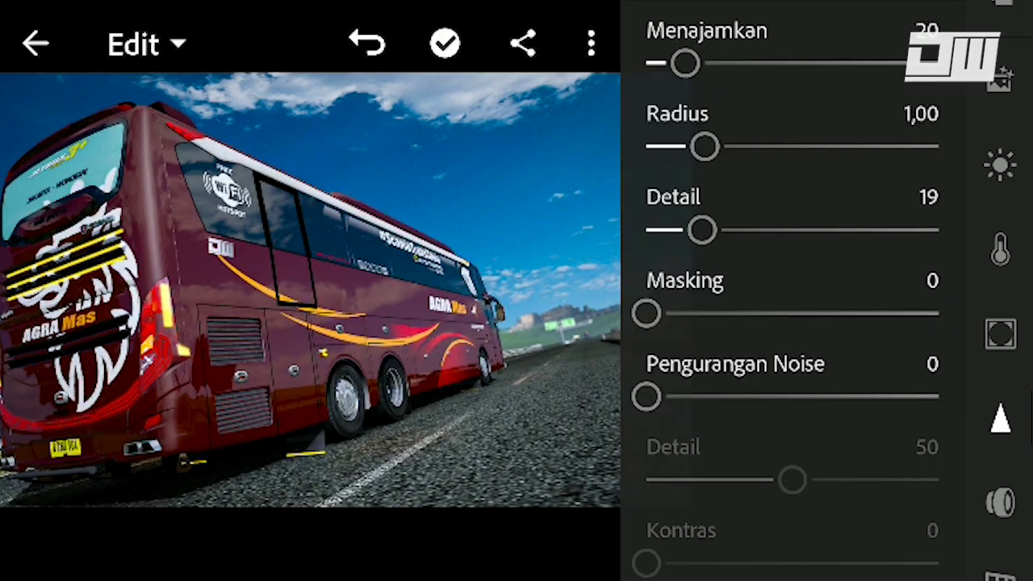
scroll(792, 290, down, 4)
scroll(792, 291, up, 4)
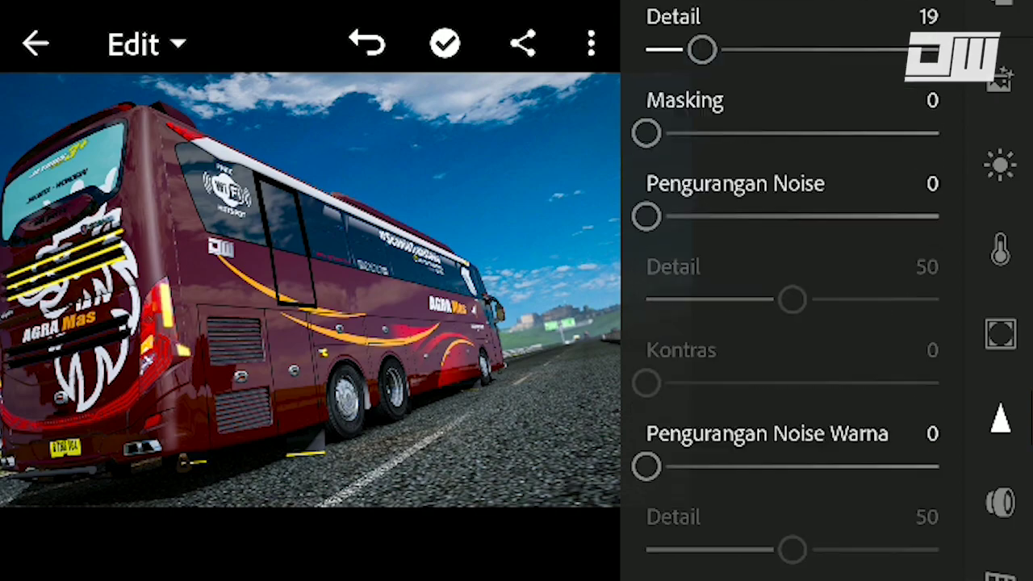
Step: Export the edited red bus photo from Lightroom
click(523, 42)
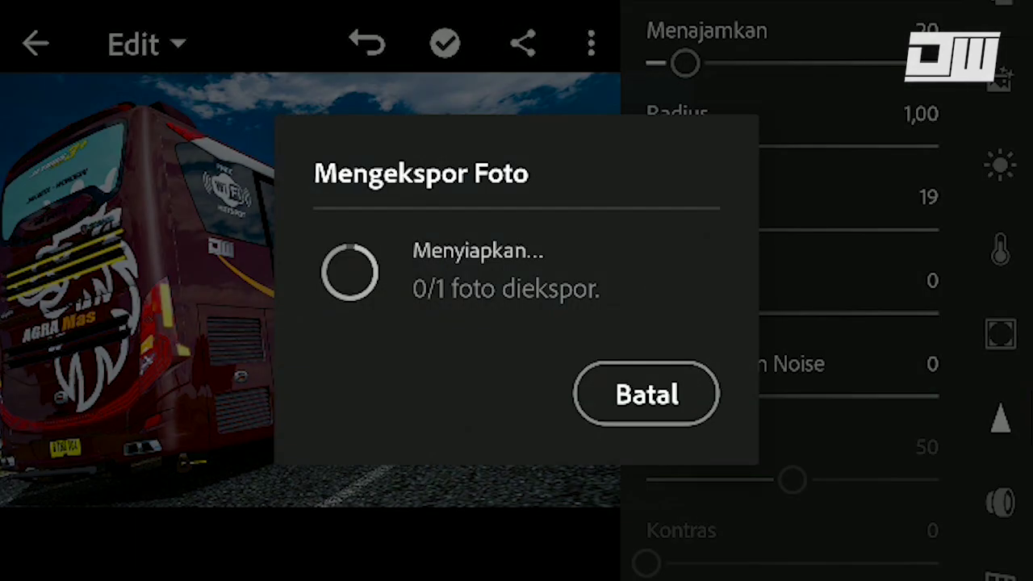
click(646, 393)
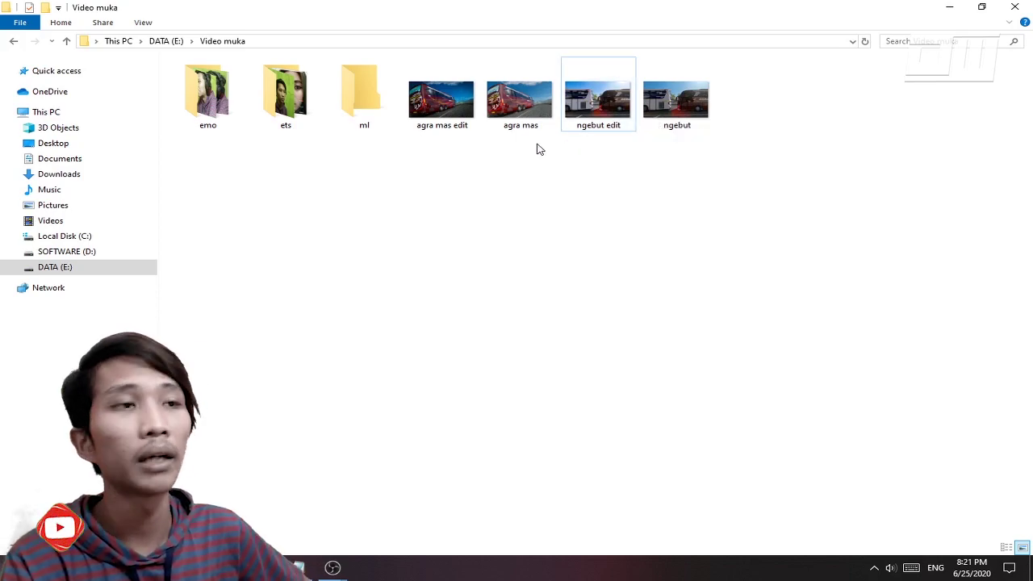
Step: Switch to File Explorer, view the agra mas edit image from the Video muka folder, and close the viewer
click(454, 116)
double_click(453, 116)
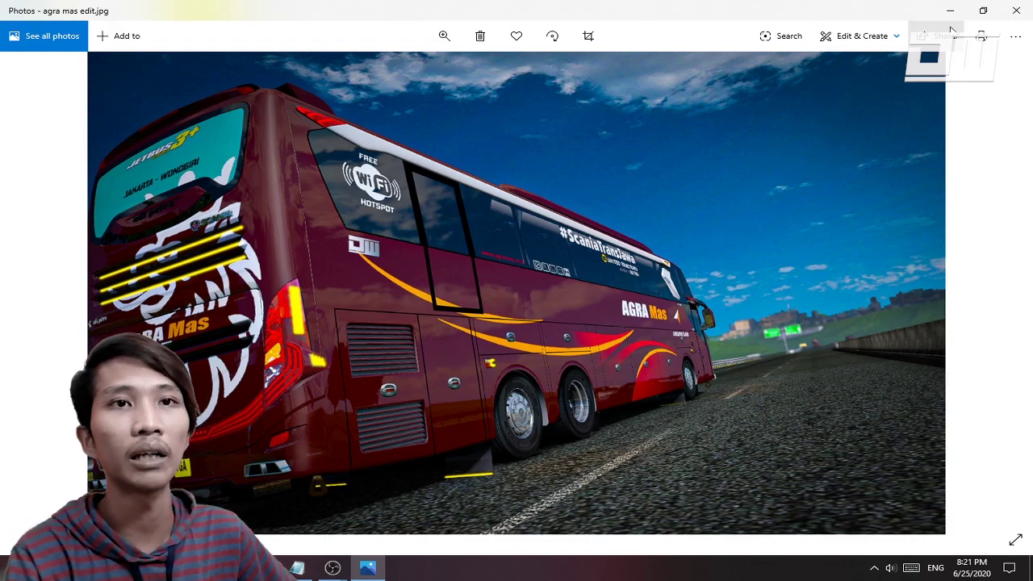
click(1016, 11)
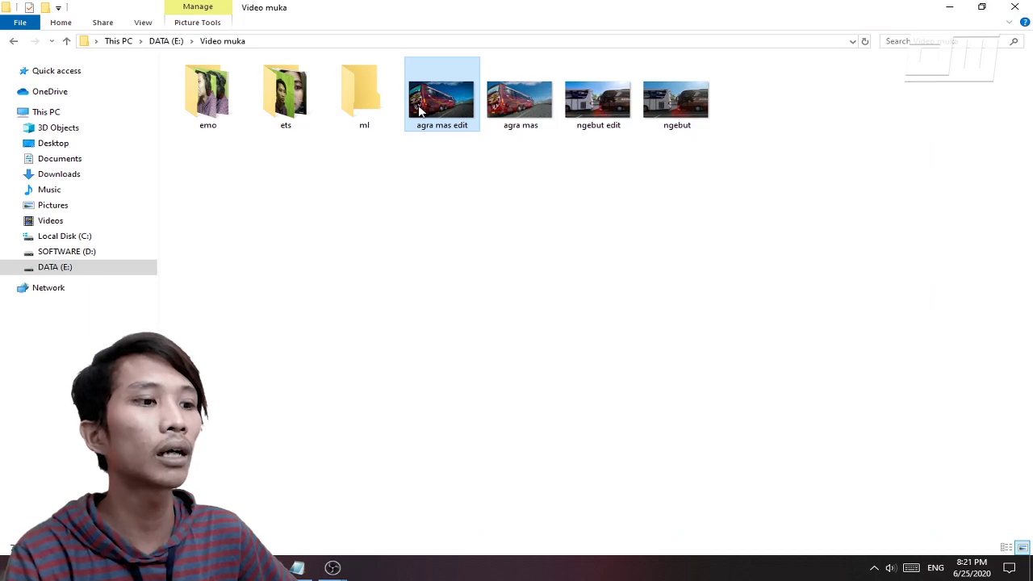
click(454, 162)
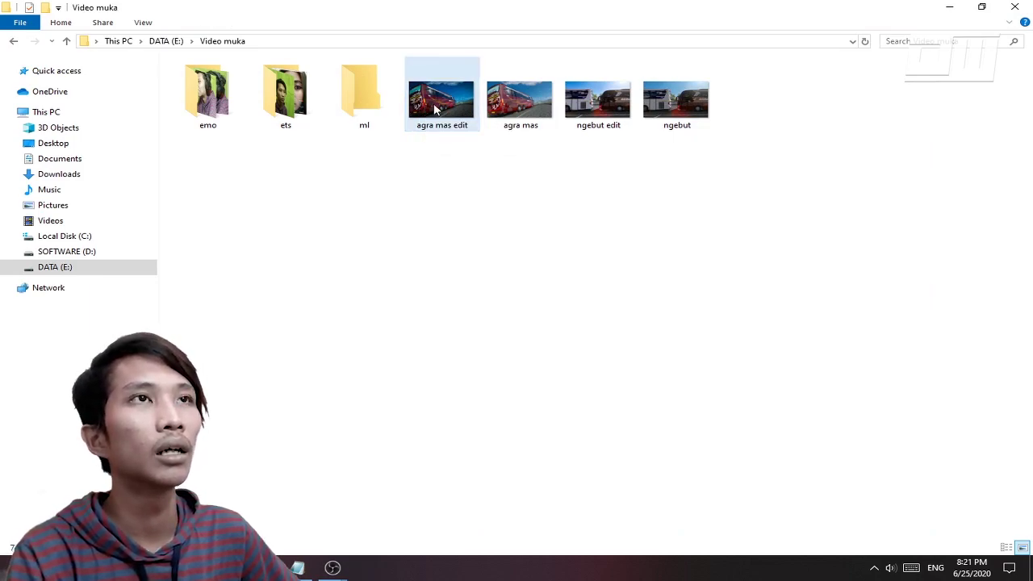
right_click(486, 165)
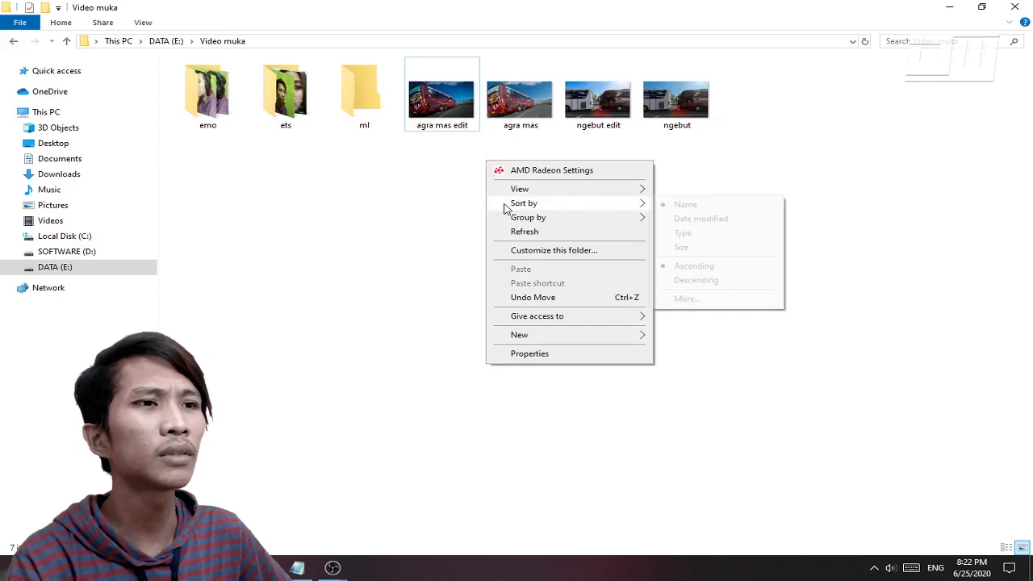
click(432, 216)
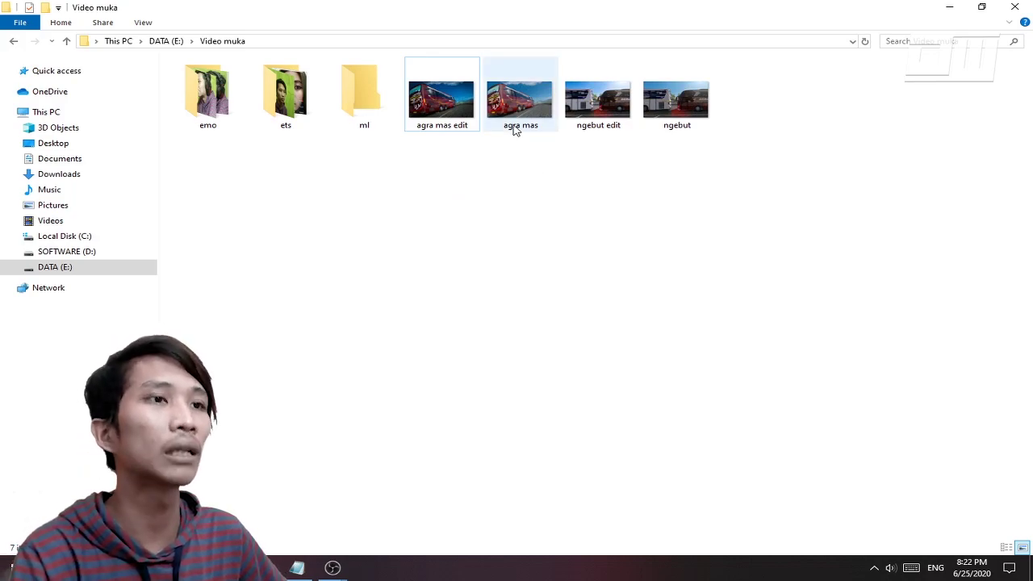
Step: Examine the dimensions and resolution in the detailed file properties of the agra mas edit image
right_click(464, 112)
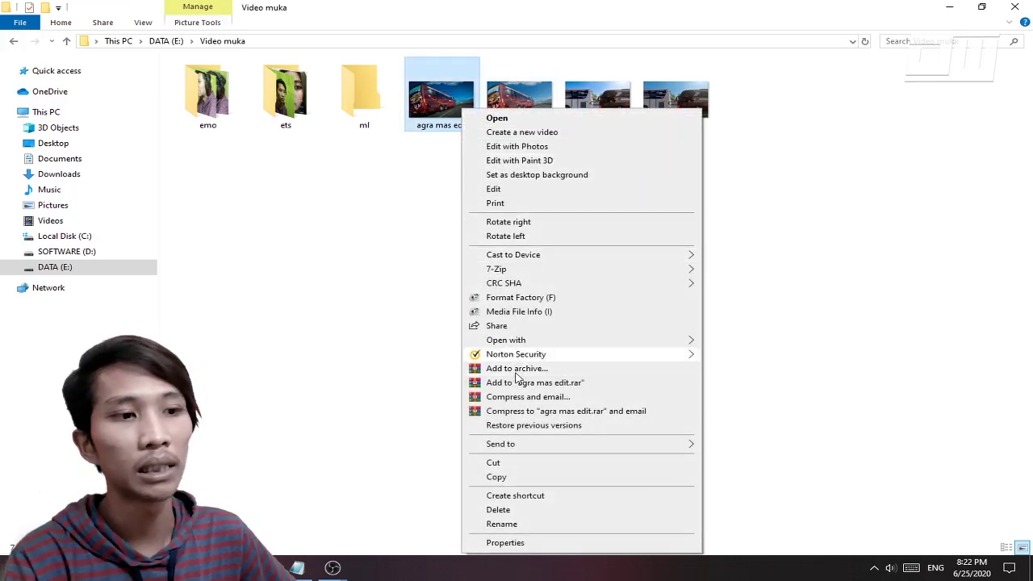
click(505, 543)
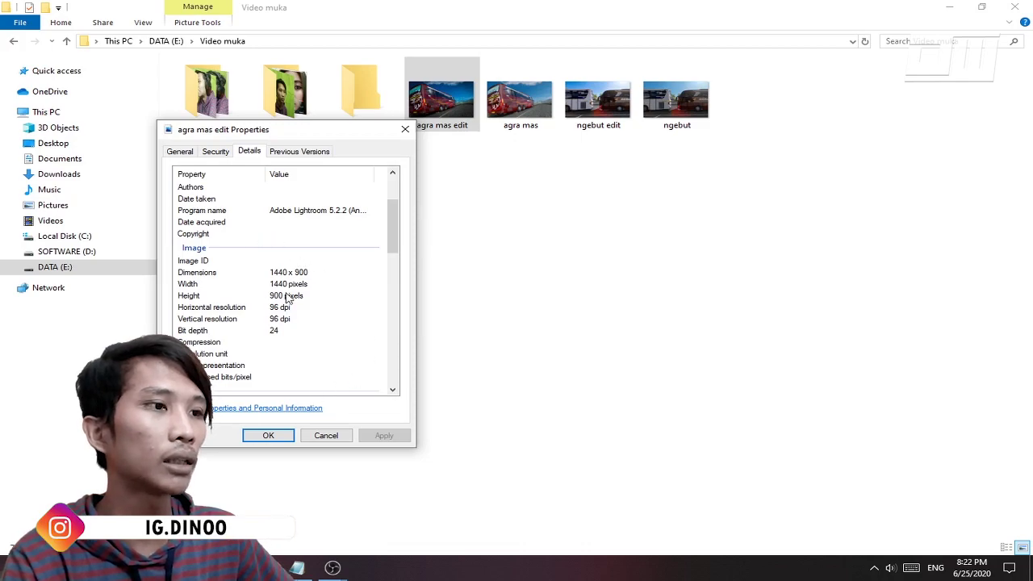
drag(314, 138, 911, 120)
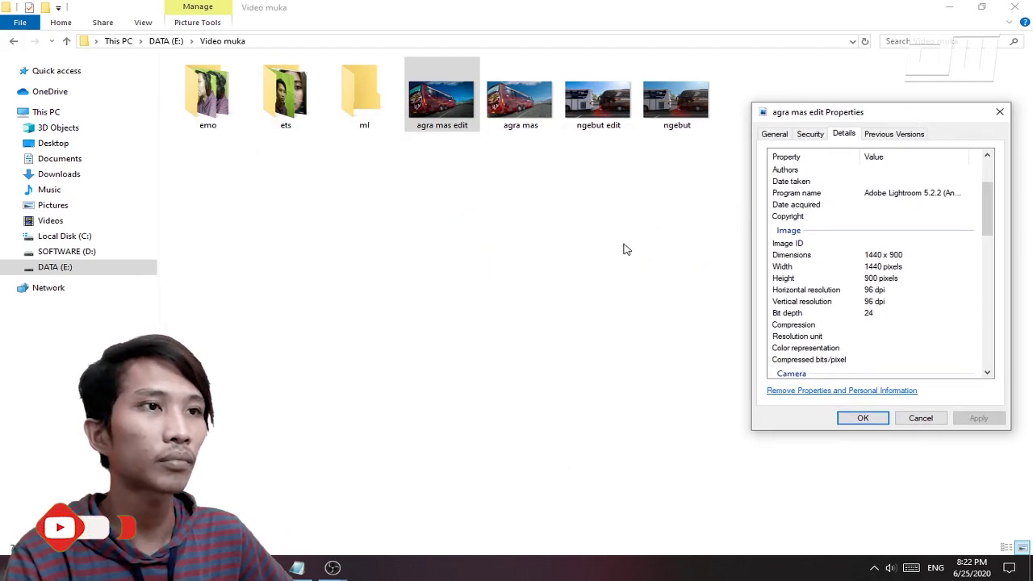
Step: Examine the dimensions and size of the original agra mas image in its detailed file properties
click(524, 113)
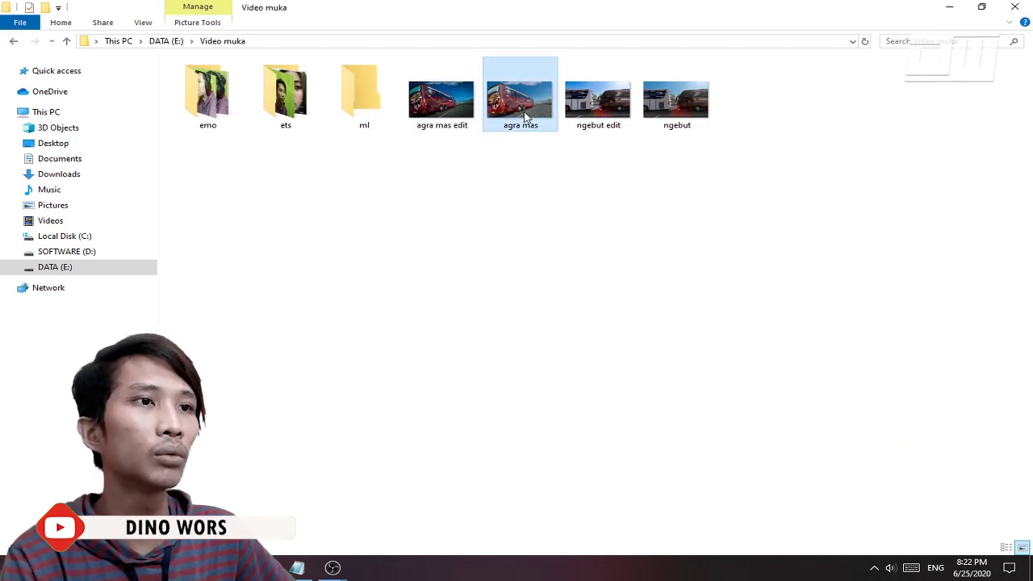
right_click(524, 113)
click(594, 543)
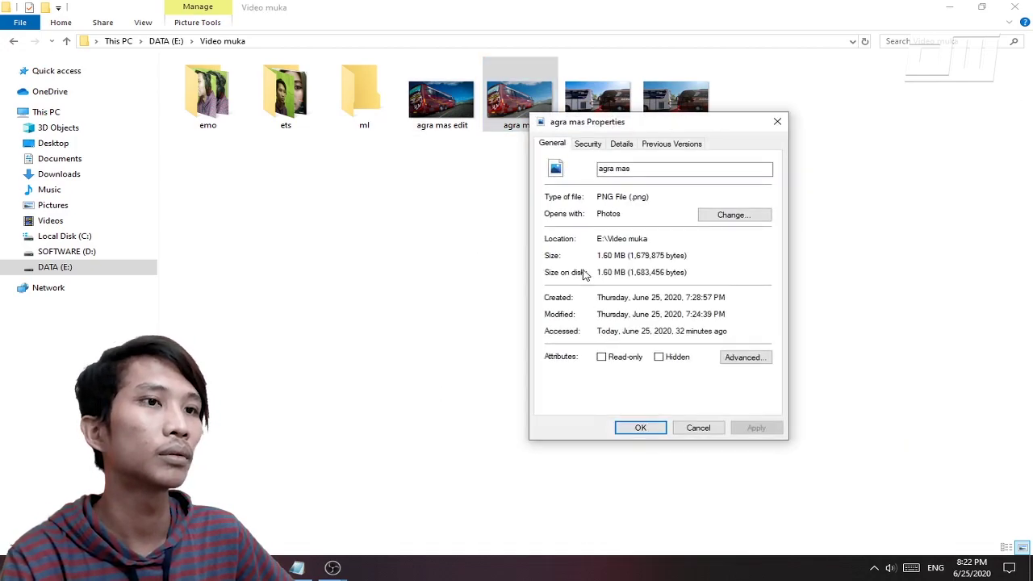
drag(616, 133, 305, 143)
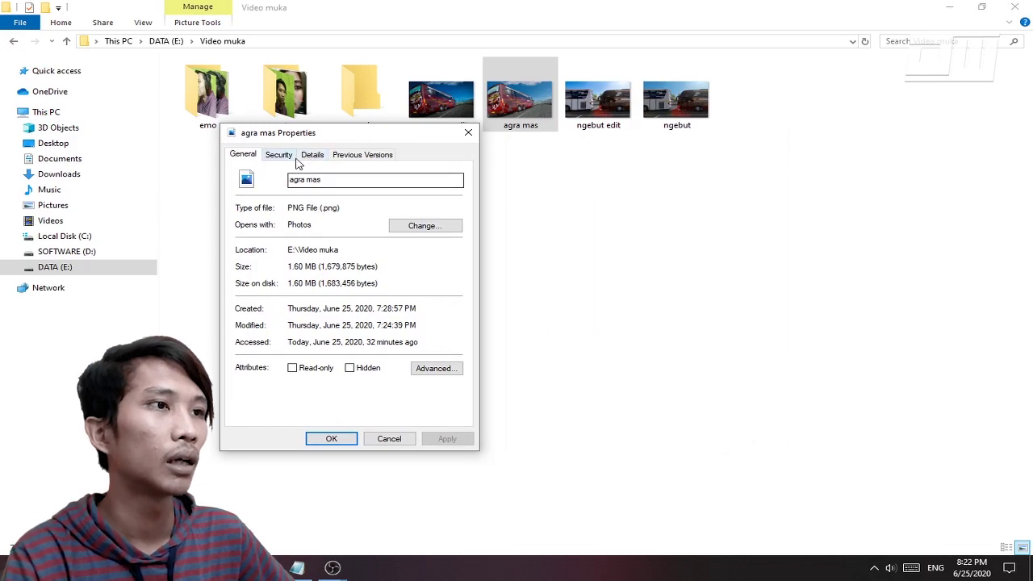
click(280, 155)
click(312, 155)
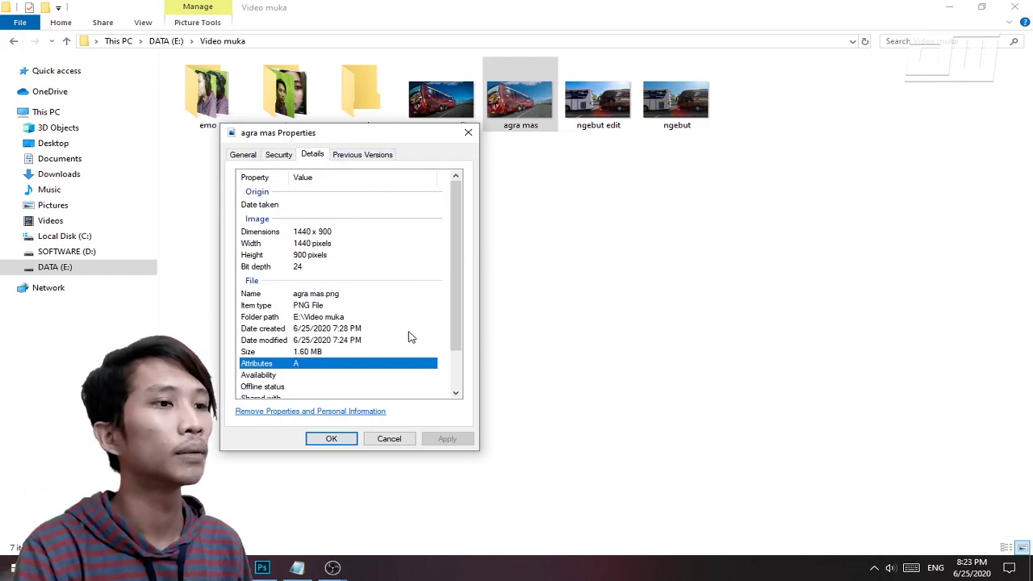
drag(368, 137, 328, 126)
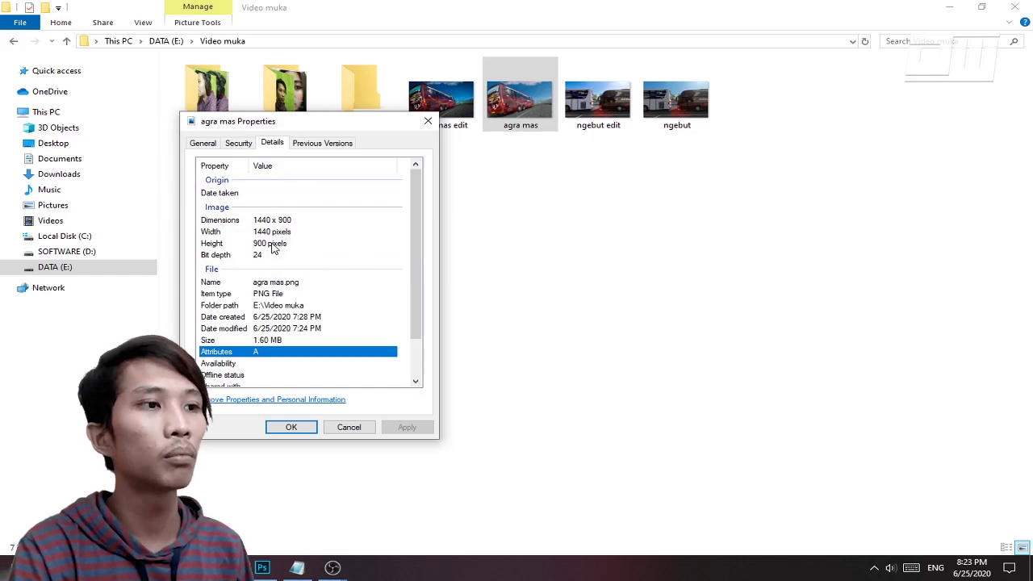
drag(315, 130, 510, 204)
click(619, 192)
Step: View the finished bus images from agra mas edit through ngebut edit in the photo viewer, and close it
double_click(450, 106)
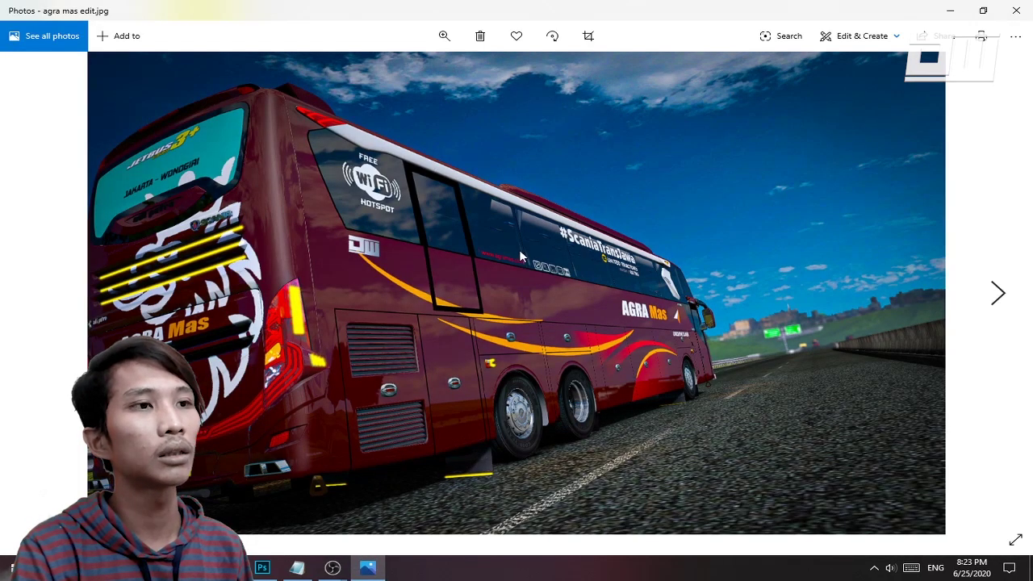
key(Right)
key(Right)
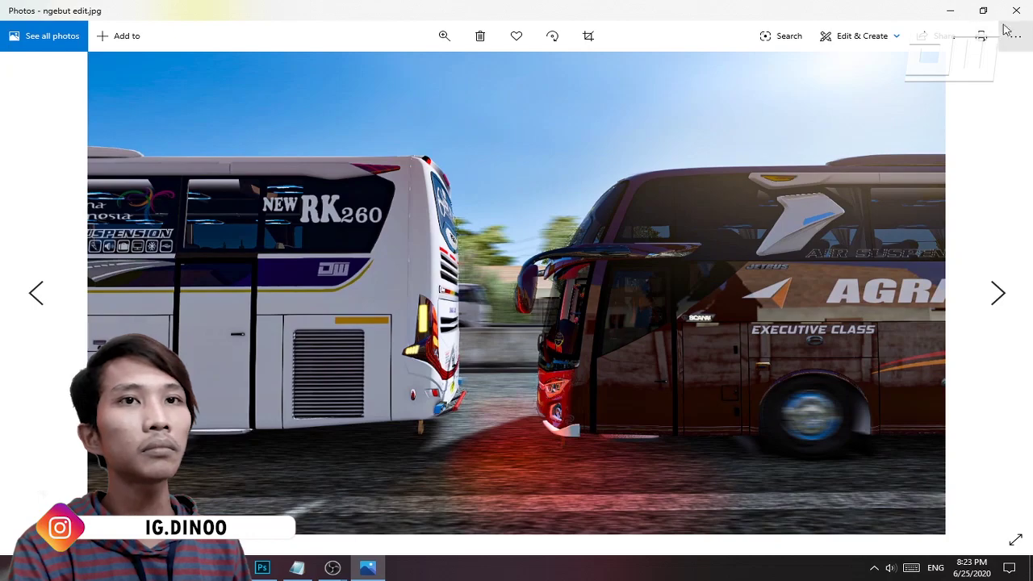
click(1016, 10)
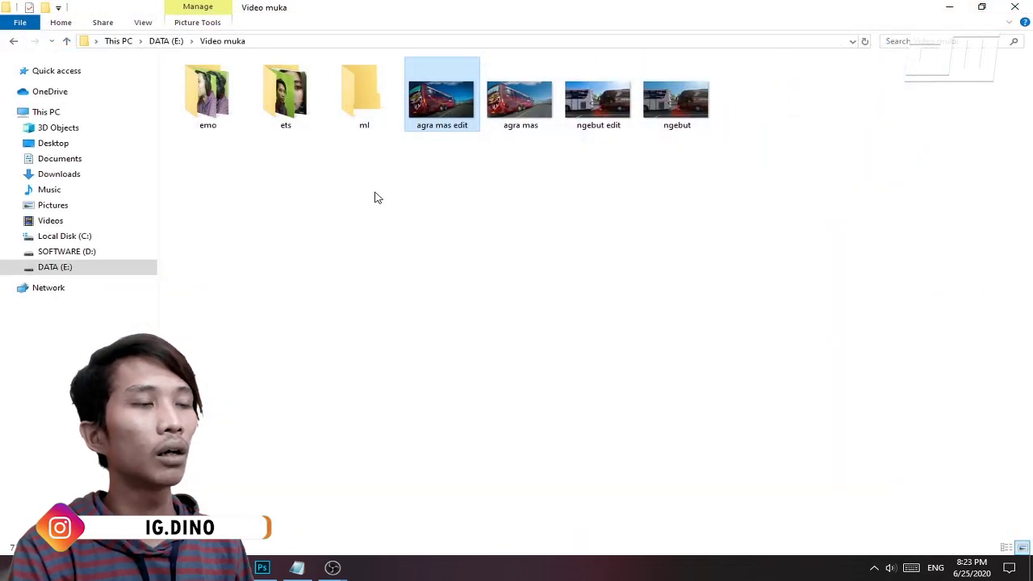
right_click(375, 195)
click(410, 268)
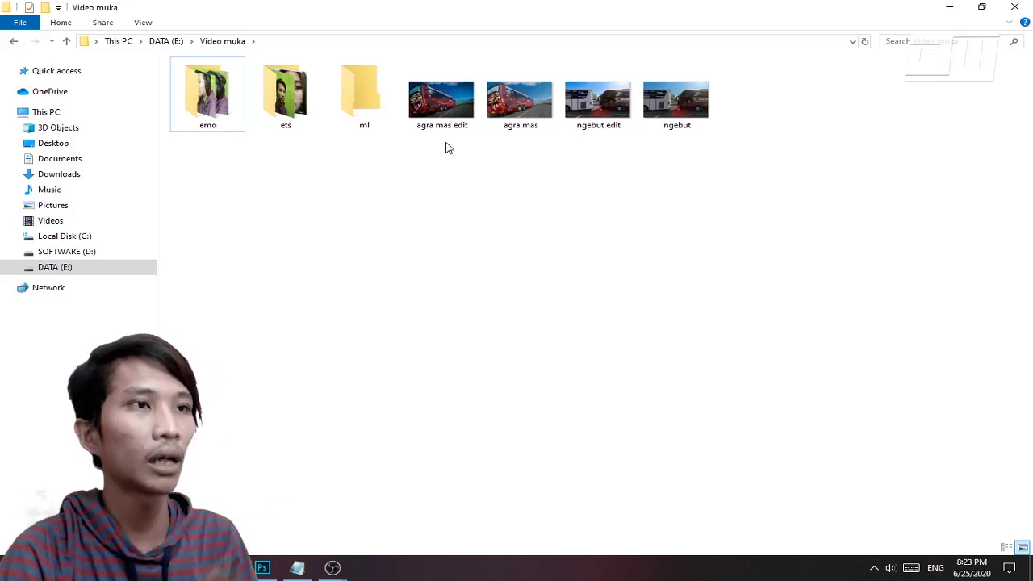
right_click(450, 168)
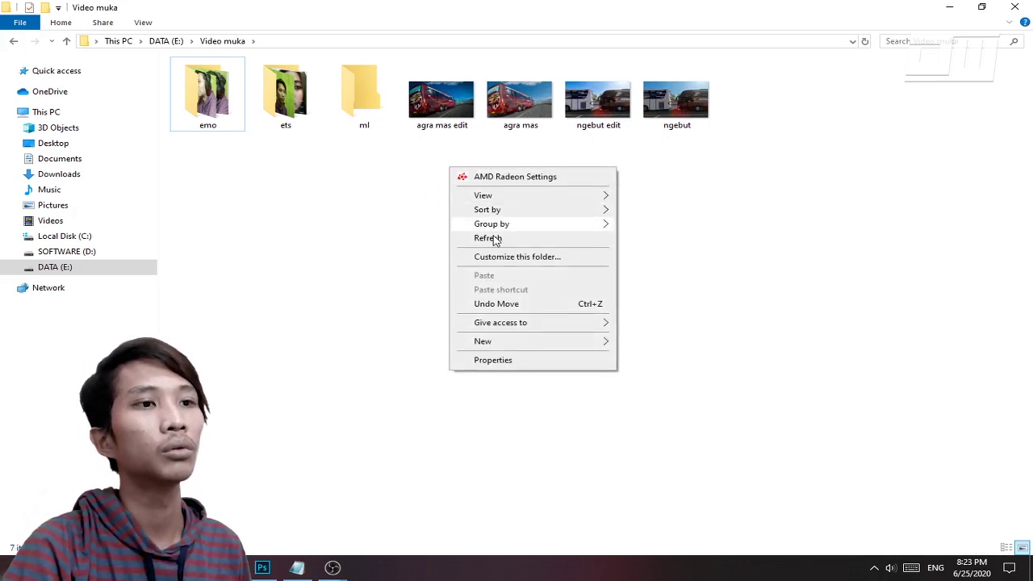
click(496, 239)
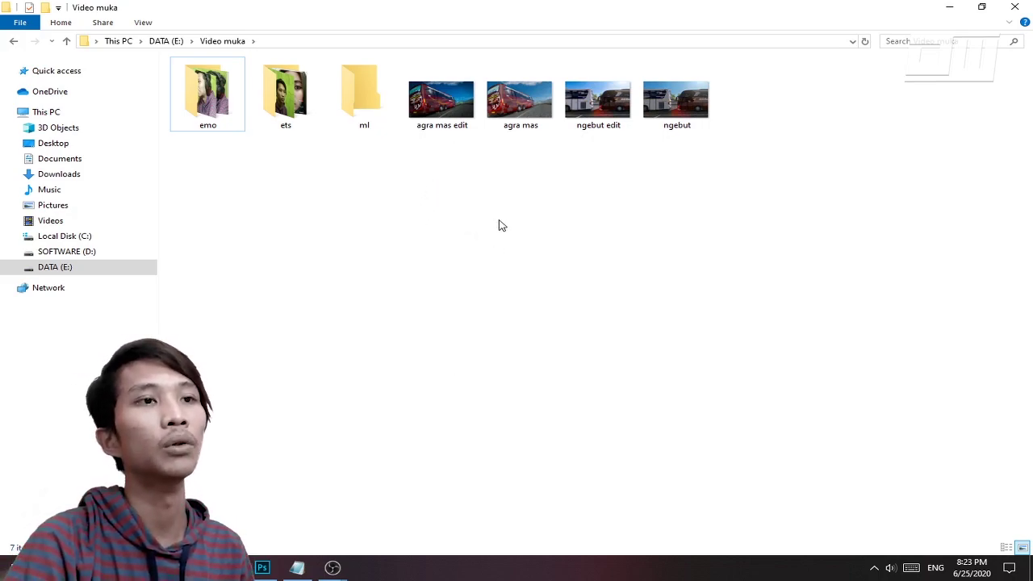